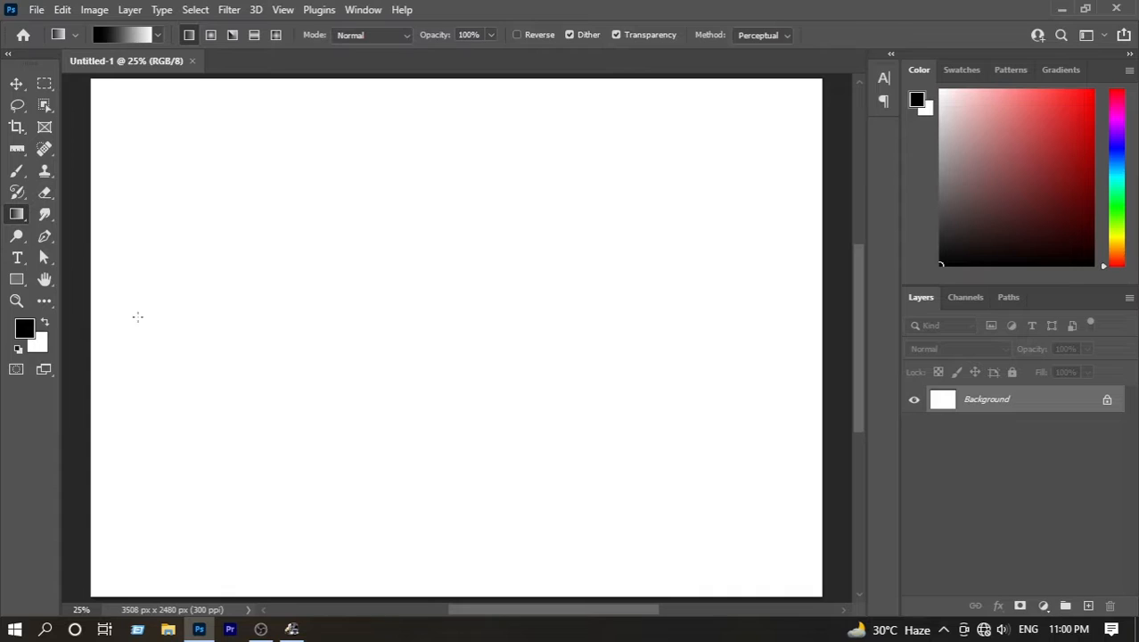
Fill the canvas with a horizontal black-to-white linear gradient running from near the left edge to near the right edge.
{"action": "left_click_drag", "start_coordinate": [117, 332], "coordinate": [760, 355]}
{"action": "key", "text": "Caps_Lock"}
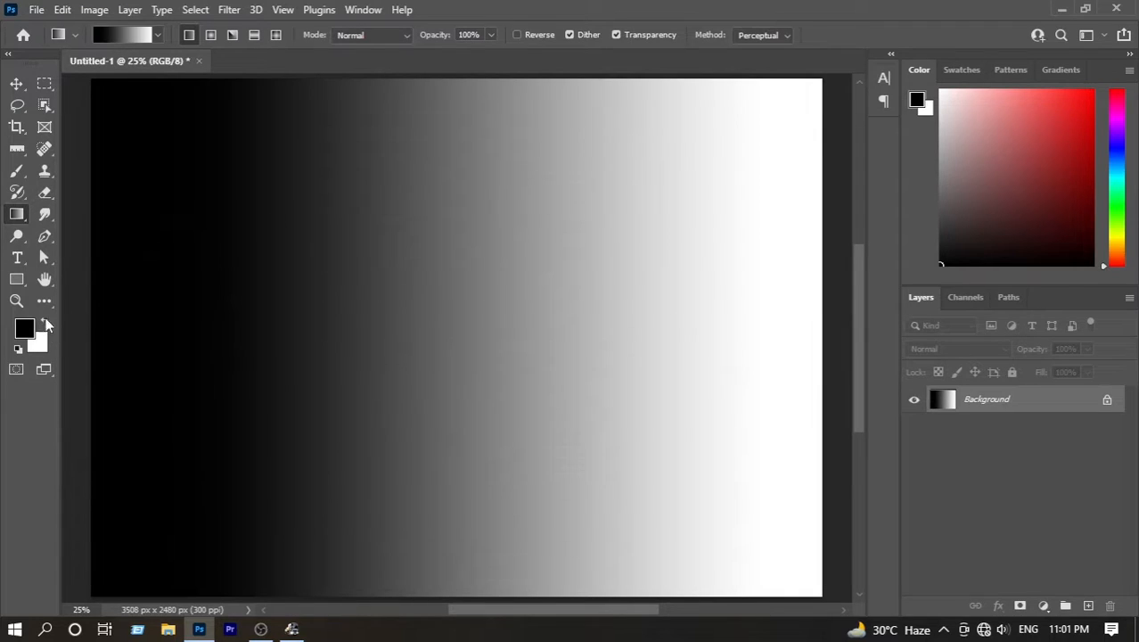
Open the gradient presets, expand the Purples group and enlarge the preset picker so its swatches are visible.
{"action": "left_click", "coordinate": [158, 34]}
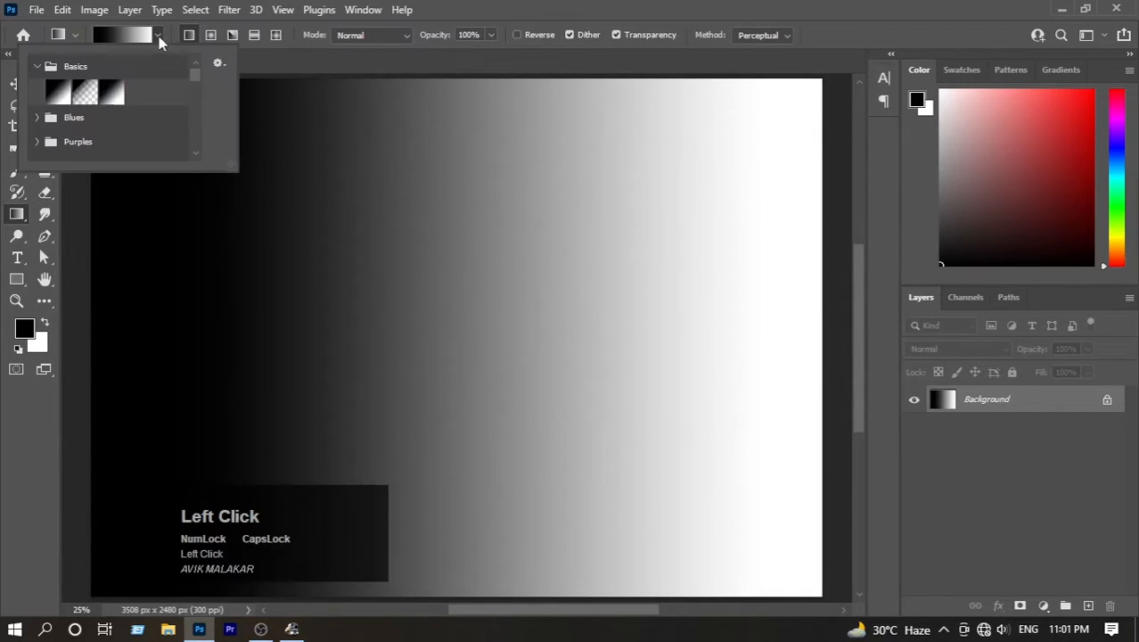
{"action": "left_click", "coordinate": [35, 141]}
{"action": "scroll", "coordinate": [77, 147], "scroll_direction": "down", "scroll_amount": 1}
{"action": "scroll", "coordinate": [102, 129], "scroll_direction": "up", "scroll_amount": 1}
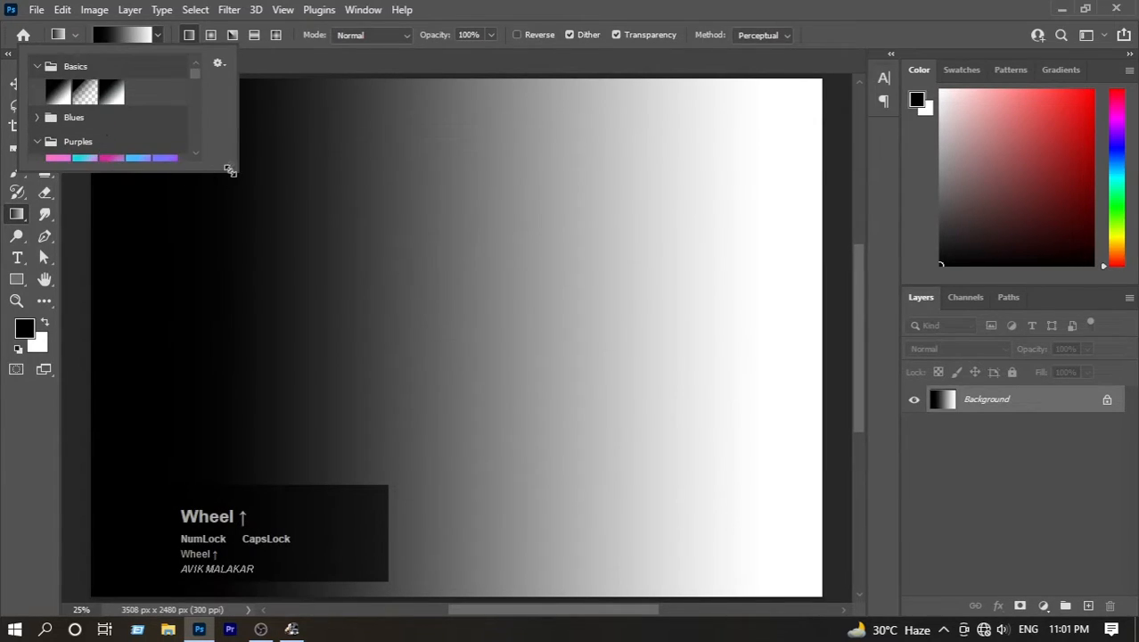
{"action": "left_click_drag", "start_coordinate": [229, 169], "coordinate": [281, 248]}
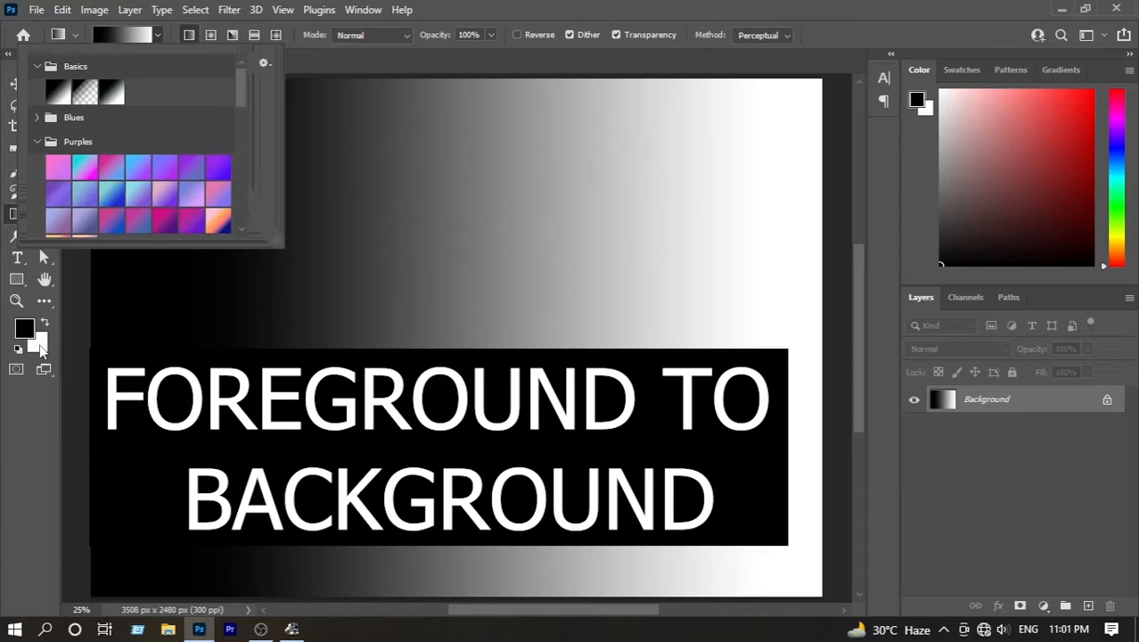
Redraw the black-to-white linear gradient left to right, right to left over a shorter span, and downward from the canvas's upper edge.
{"action": "left_click_drag", "start_coordinate": [127, 338], "coordinate": [784, 333]}
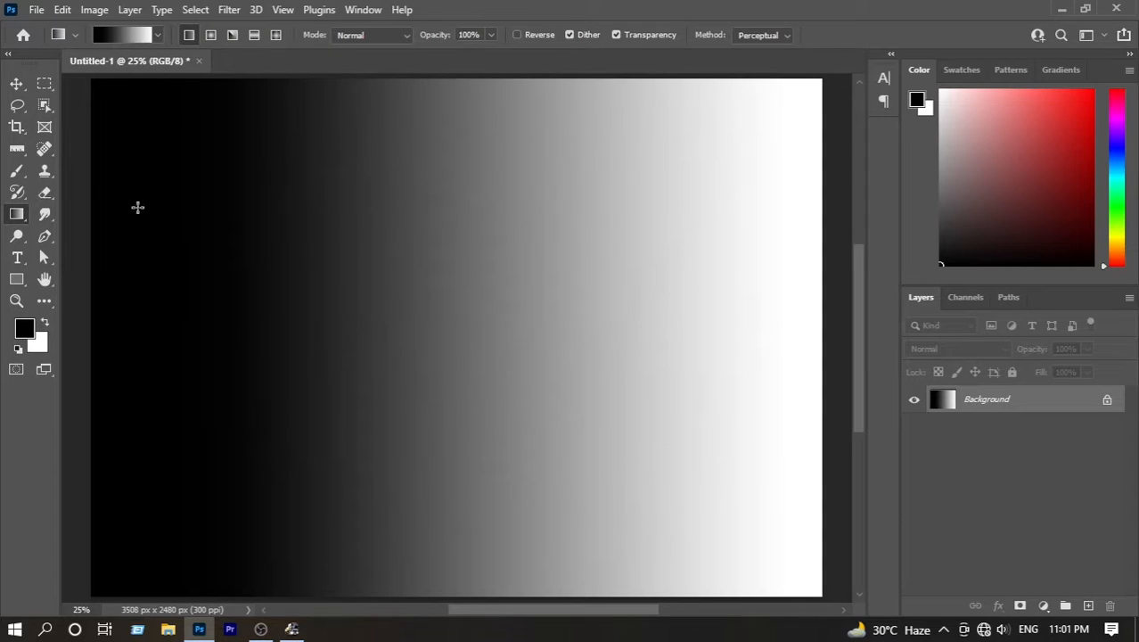
{"action": "left_click_drag", "start_coordinate": [784, 332], "coordinate": [338, 338]}
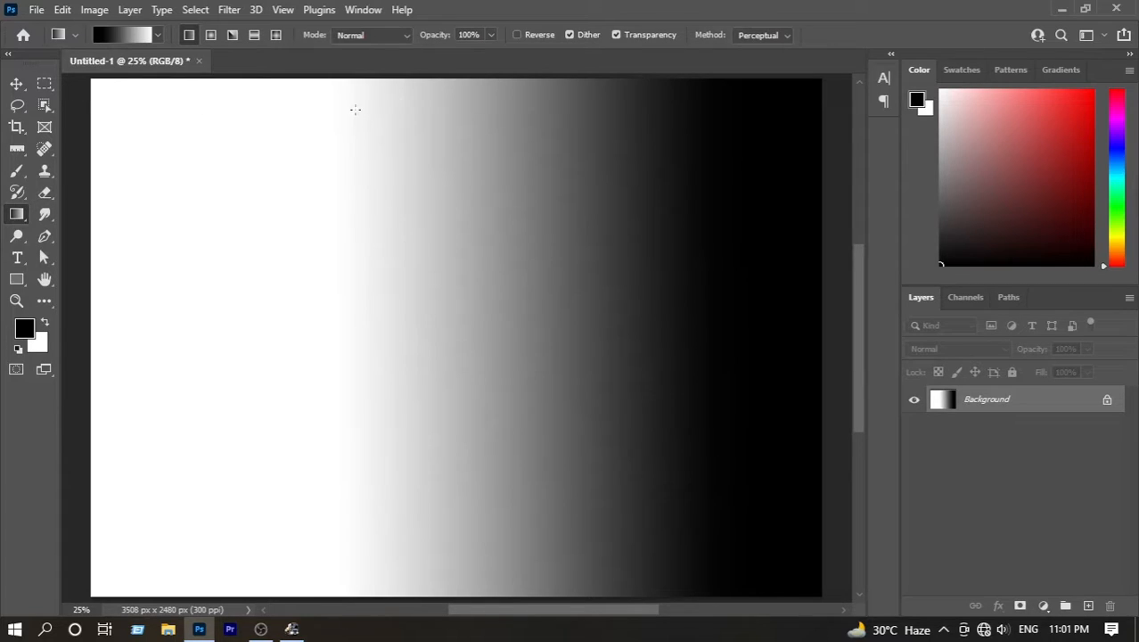
{"action": "left_click_drag", "start_coordinate": [354, 109], "coordinate": [356, 415]}
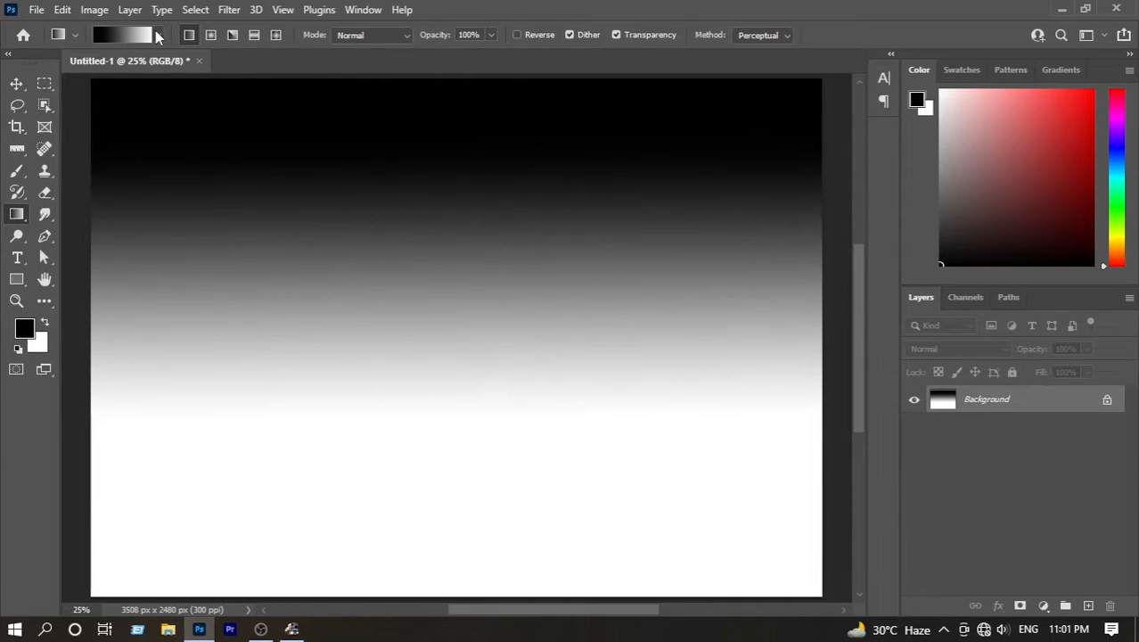
{"action": "left_click", "coordinate": [158, 36]}
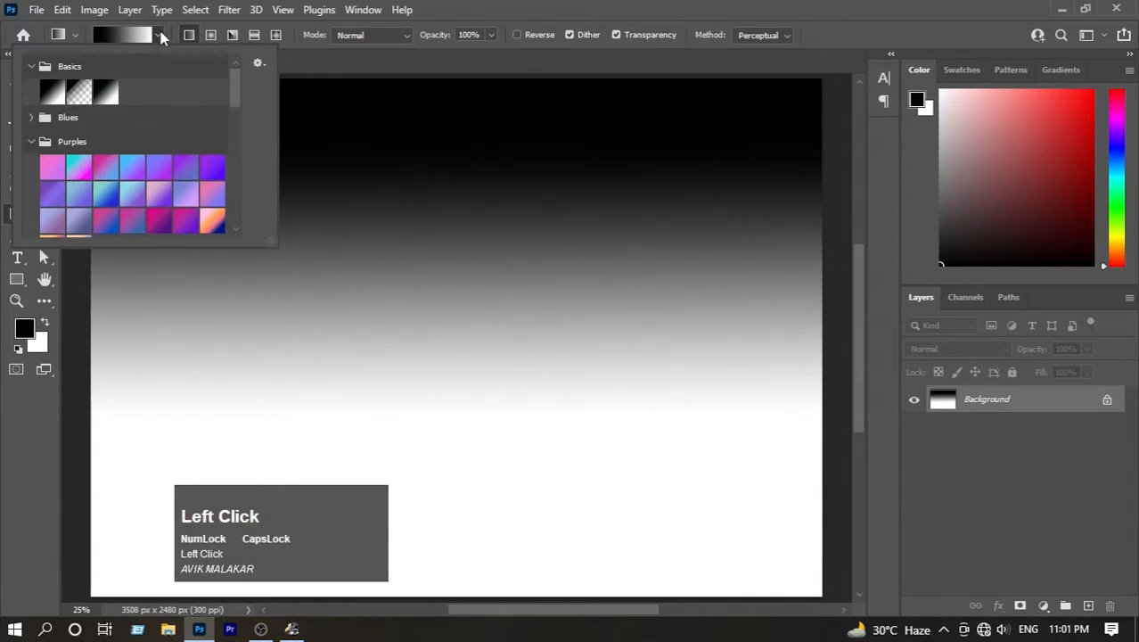
{"action": "left_click", "coordinate": [160, 35]}
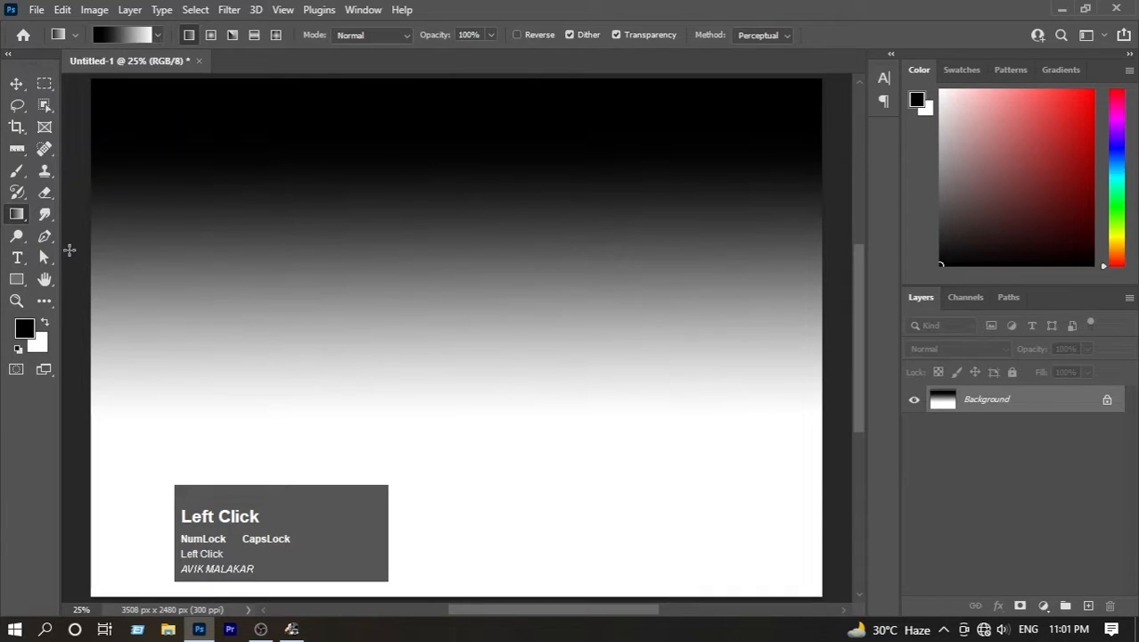
Set the foreground color to a bright red.
{"action": "left_click", "coordinate": [24, 329]}
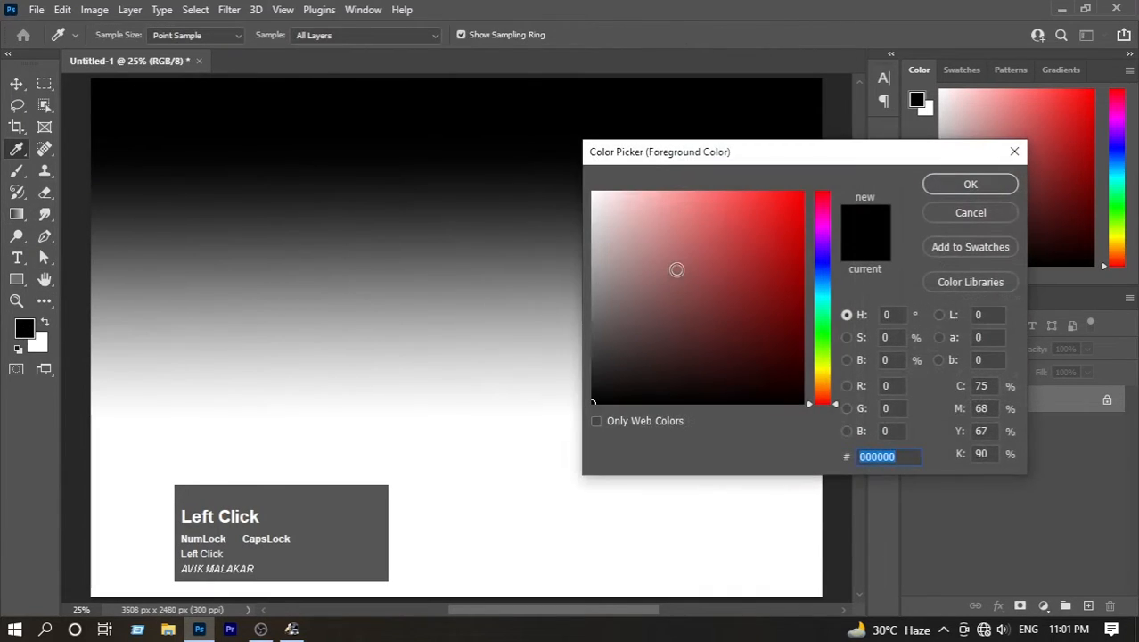
{"action": "left_click", "coordinate": [763, 191]}
{"action": "left_click", "coordinate": [969, 184]}
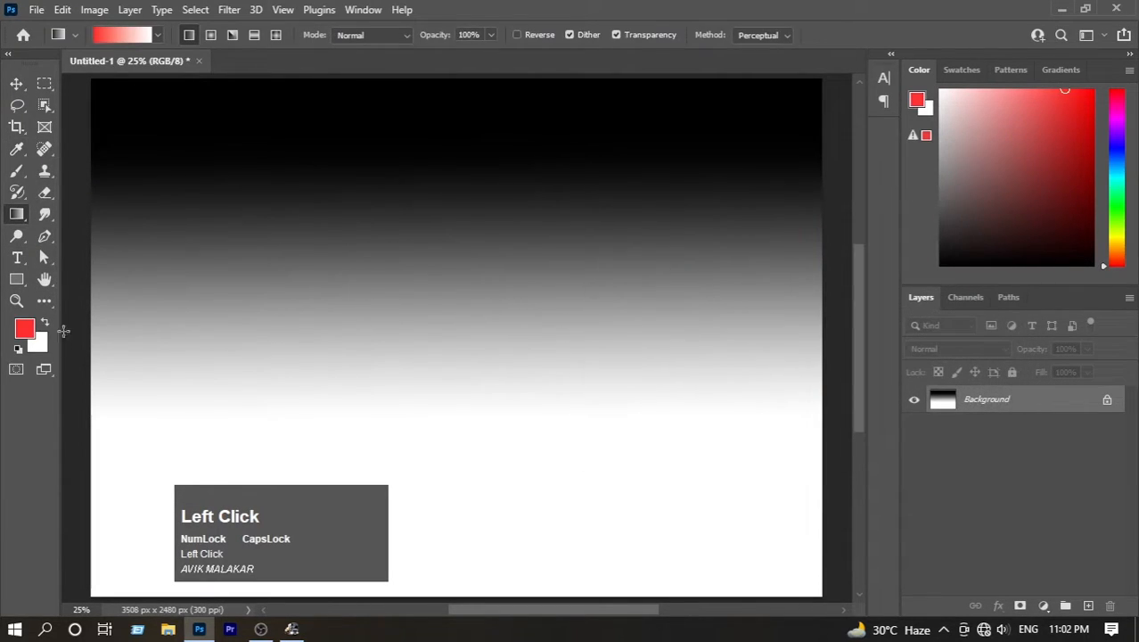
Set the background color to green 0bd02b.
{"action": "left_click", "coordinate": [39, 344]}
{"action": "left_click", "coordinate": [762, 340]}
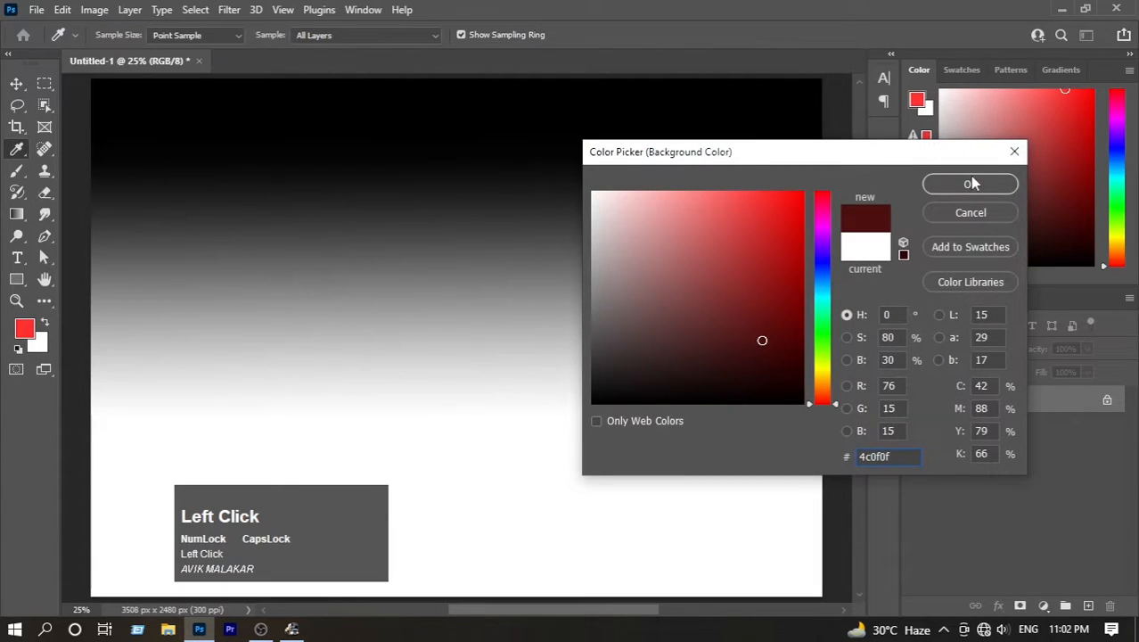
{"action": "left_click", "coordinate": [828, 330]}
{"action": "left_click", "coordinate": [793, 231]}
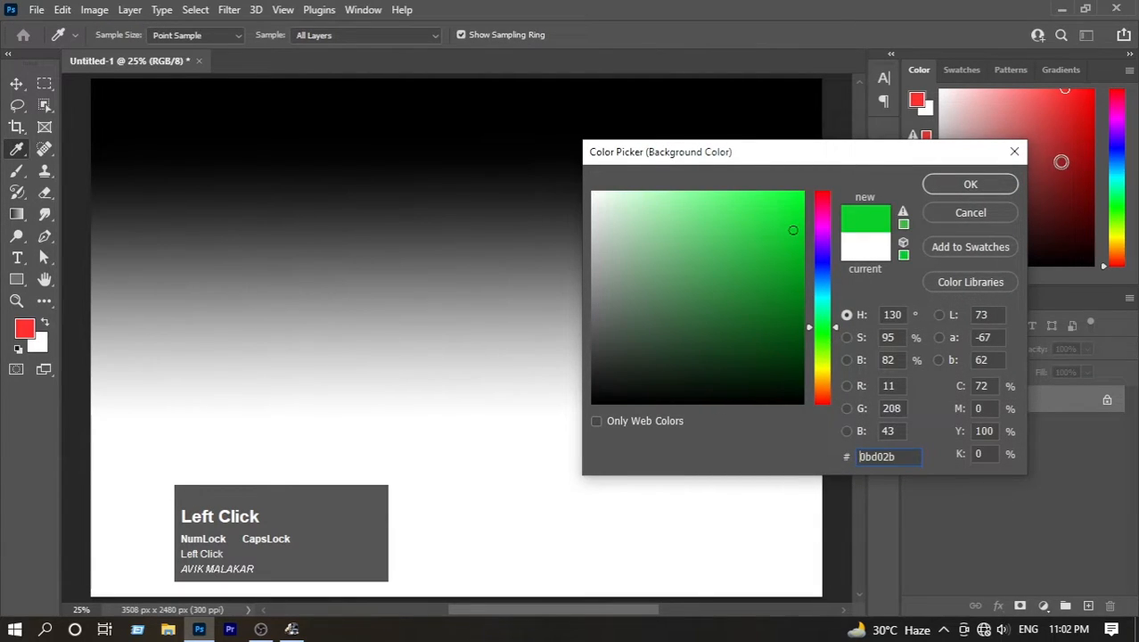
{"action": "left_click", "coordinate": [963, 186]}
Fill the canvas with a wide red-to-green linear gradient, followed by one with a very narrow transition left of center.
{"action": "key", "text": "g"}
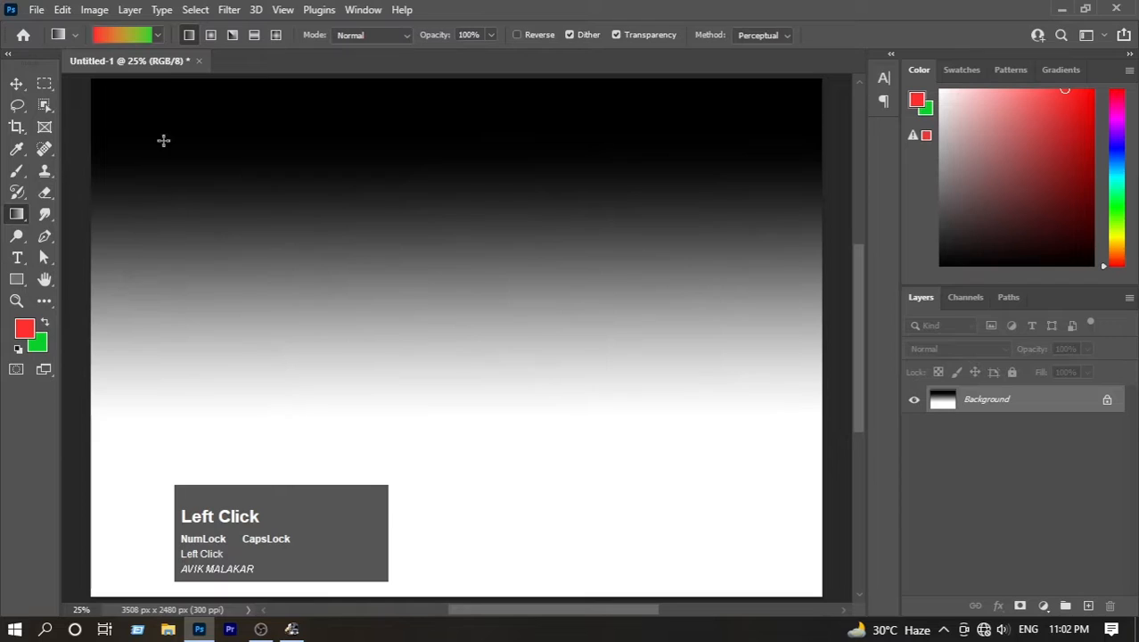
{"action": "left_click_drag", "start_coordinate": [108, 309], "coordinate": [704, 307]}
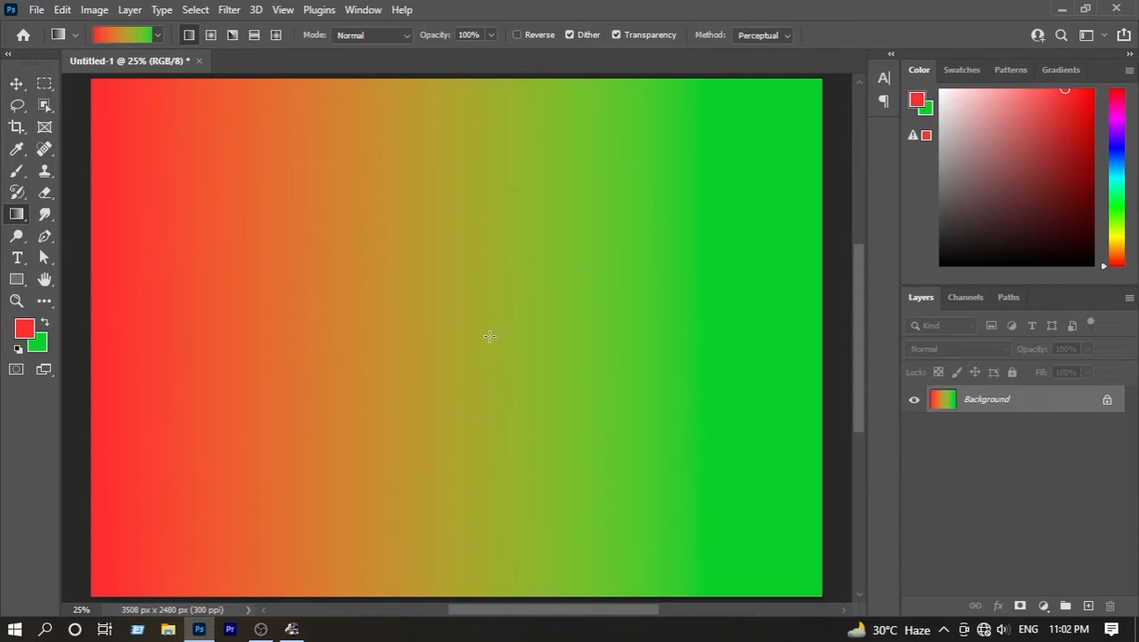
{"action": "key", "text": "F12"}
{"action": "left_click_drag", "start_coordinate": [295, 289], "coordinate": [320, 291]}
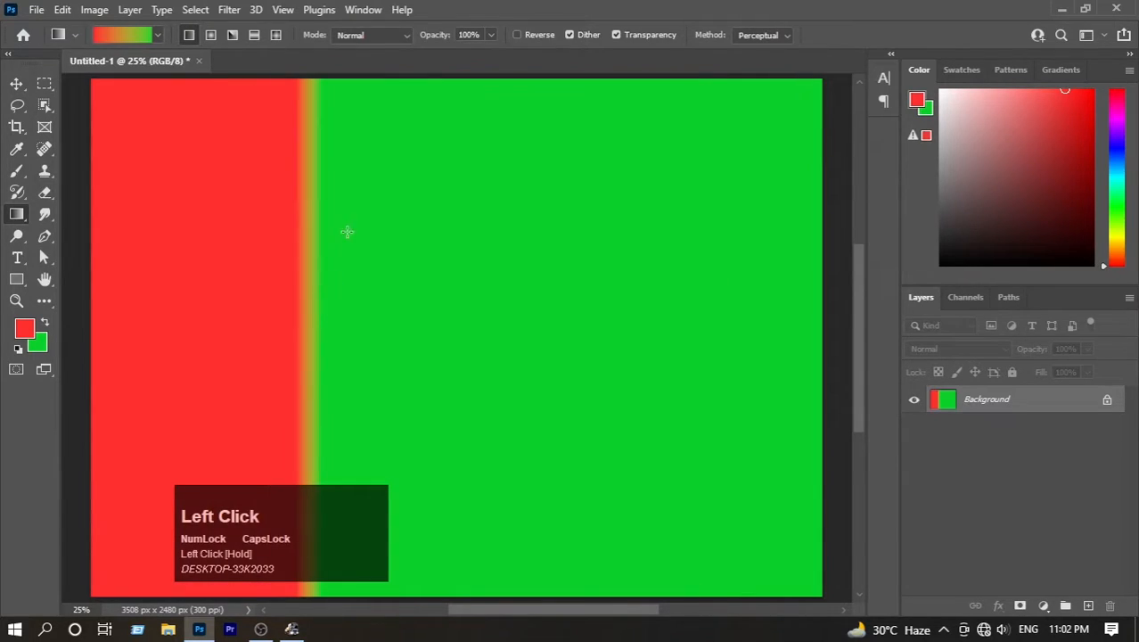
Redraw the red-to-green linear gradient from beyond one side edge to beyond the other, followed by a shorter span starting inside the canvas.
{"action": "left_click_drag", "start_coordinate": [295, 223], "coordinate": [261, 195]}
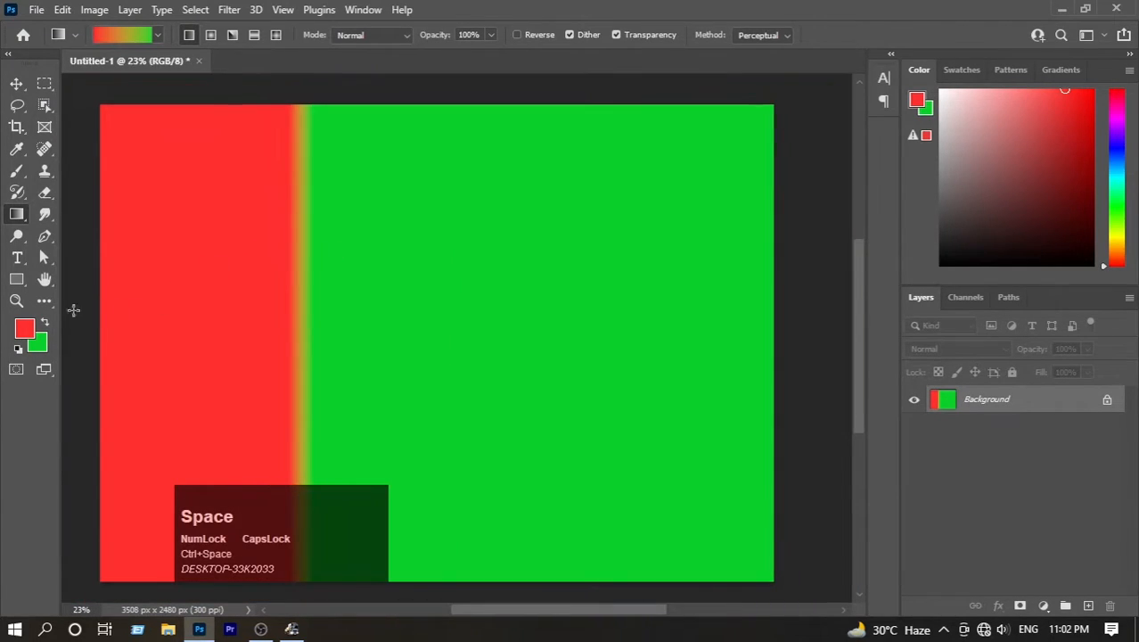
{"action": "left_click_drag", "start_coordinate": [86, 313], "coordinate": [823, 307]}
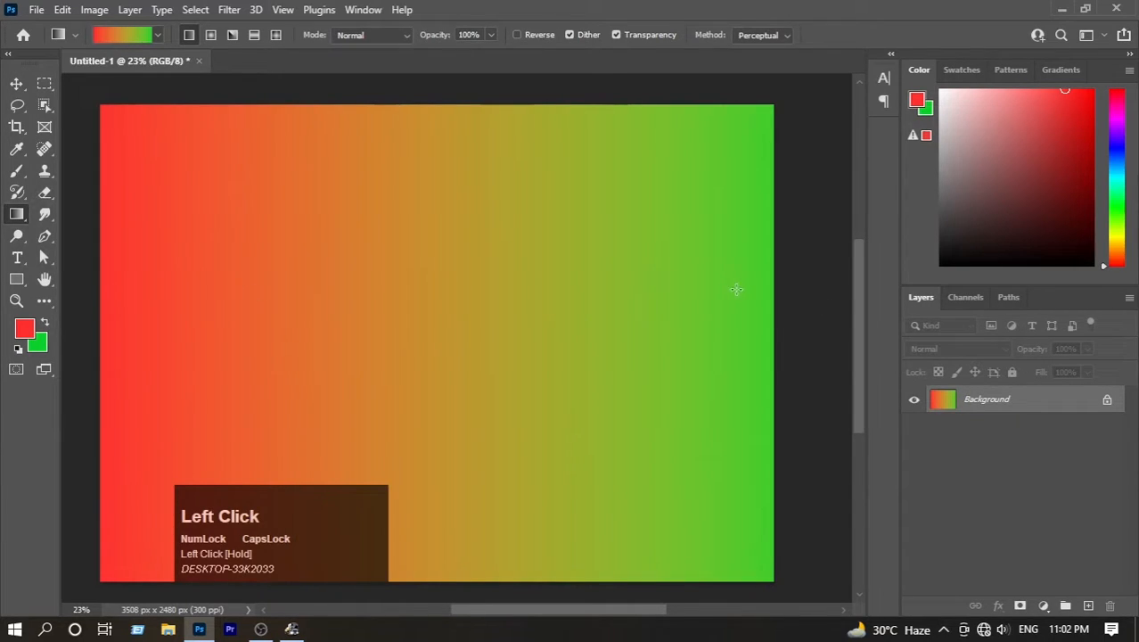
{"action": "left_click_drag", "start_coordinate": [136, 296], "coordinate": [409, 289]}
{"action": "left_click_drag", "start_coordinate": [613, 293], "coordinate": [613, 293]}
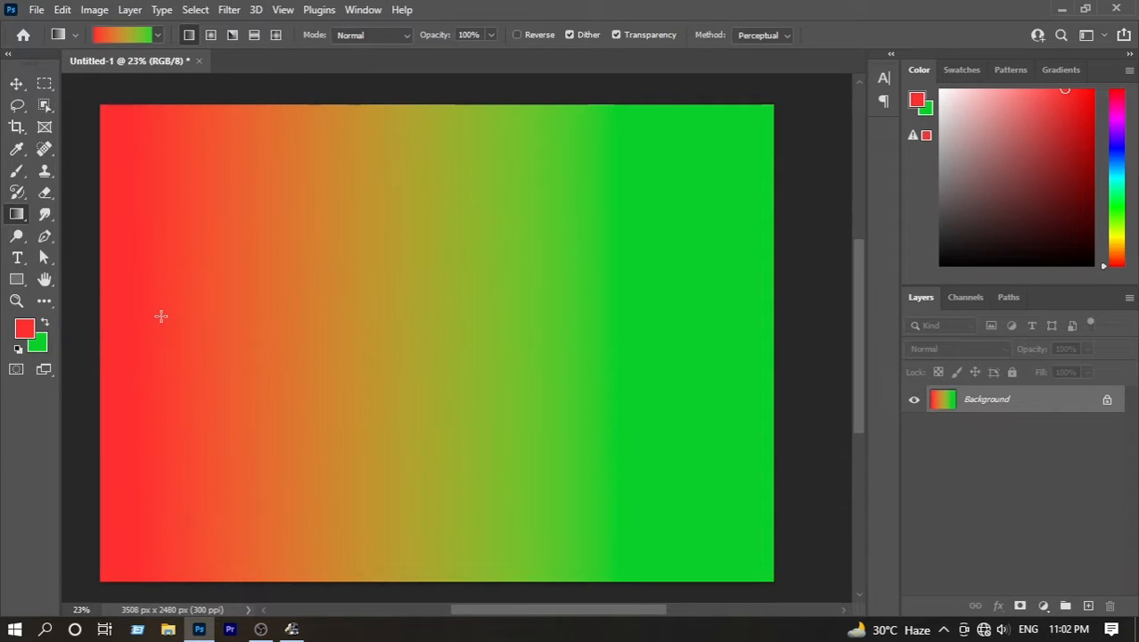
Fill the canvas with a red-to-green radial gradient starting near the center and extending toward the right.
{"action": "left_click", "coordinate": [212, 38]}
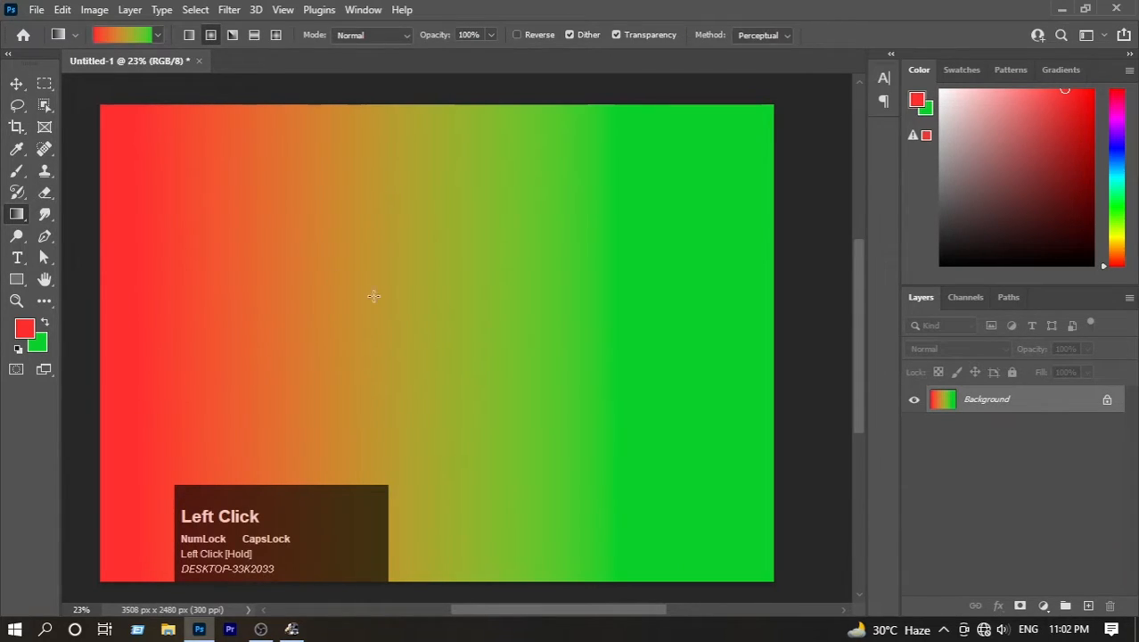
{"action": "left_click_drag", "start_coordinate": [401, 300], "coordinate": [441, 303]}
{"action": "left_click_drag", "start_coordinate": [535, 291], "coordinate": [668, 292]}
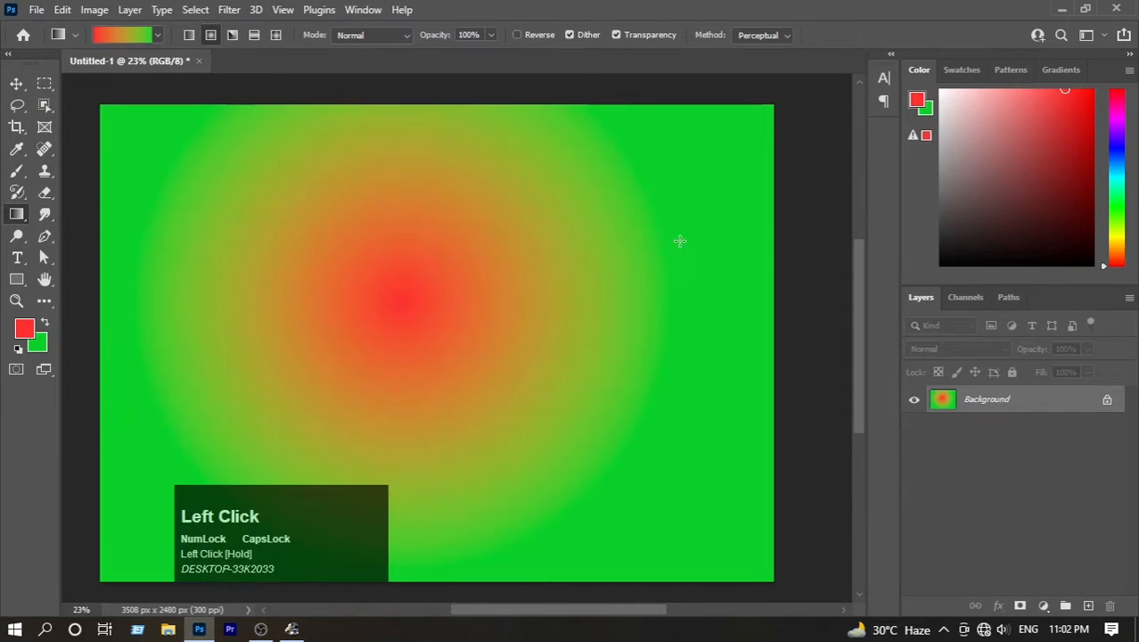
{"action": "left_click_drag", "start_coordinate": [312, 522], "coordinate": [183, 544]}
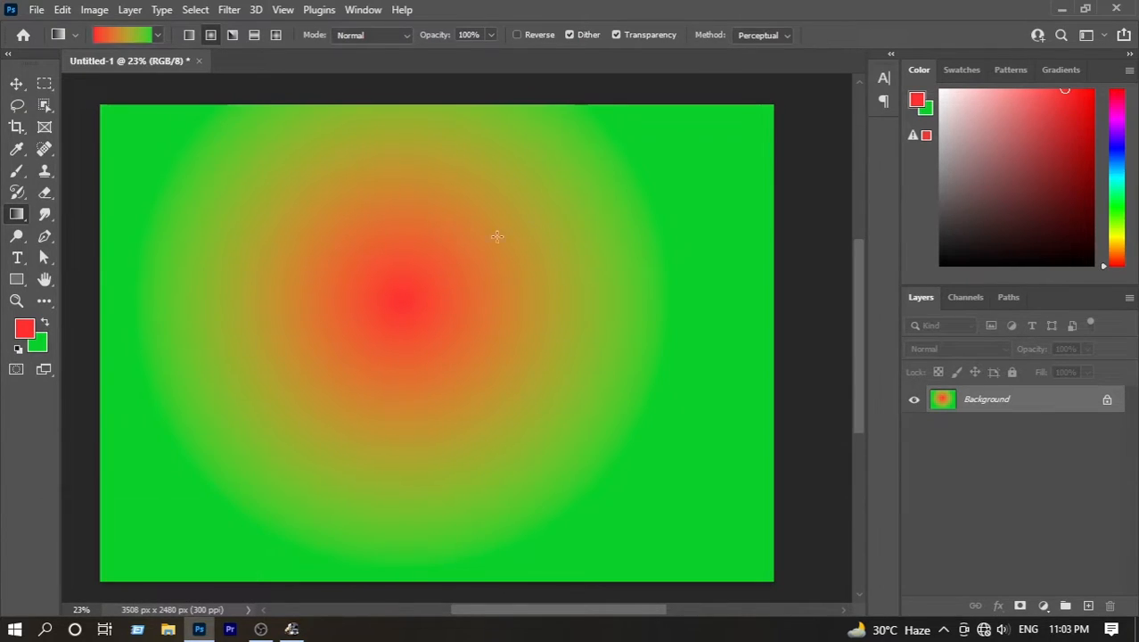
Choose the magenta-to-blue Purples preset and redraw the radial gradient several times, ending with one centered in the canvas's upper right area.
{"action": "left_click", "coordinate": [158, 35]}
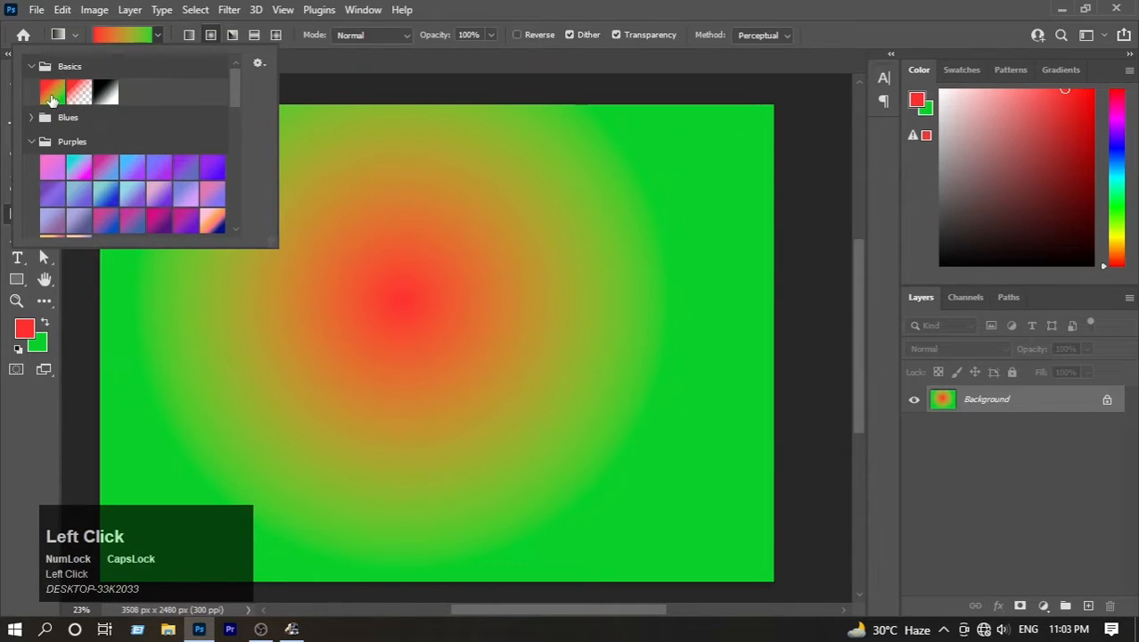
{"action": "left_click", "coordinate": [108, 168]}
{"action": "left_click", "coordinate": [321, 233]}
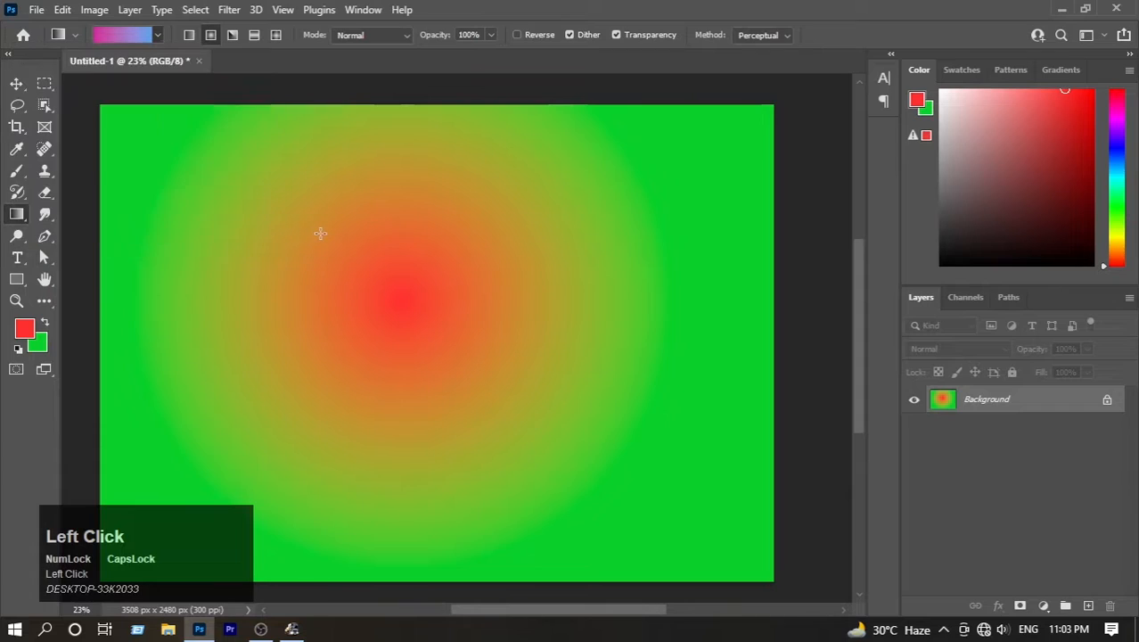
{"action": "left_click_drag", "start_coordinate": [320, 234], "coordinate": [572, 363]}
{"action": "left_click_drag", "start_coordinate": [374, 244], "coordinate": [520, 358]}
{"action": "left_click_drag", "start_coordinate": [595, 275], "coordinate": [426, 396]}
Restore the red-to-green foreground-to-background preset and fill the canvas with an angle gradient from near the center toward the right edge.
{"action": "left_click", "coordinate": [159, 34]}
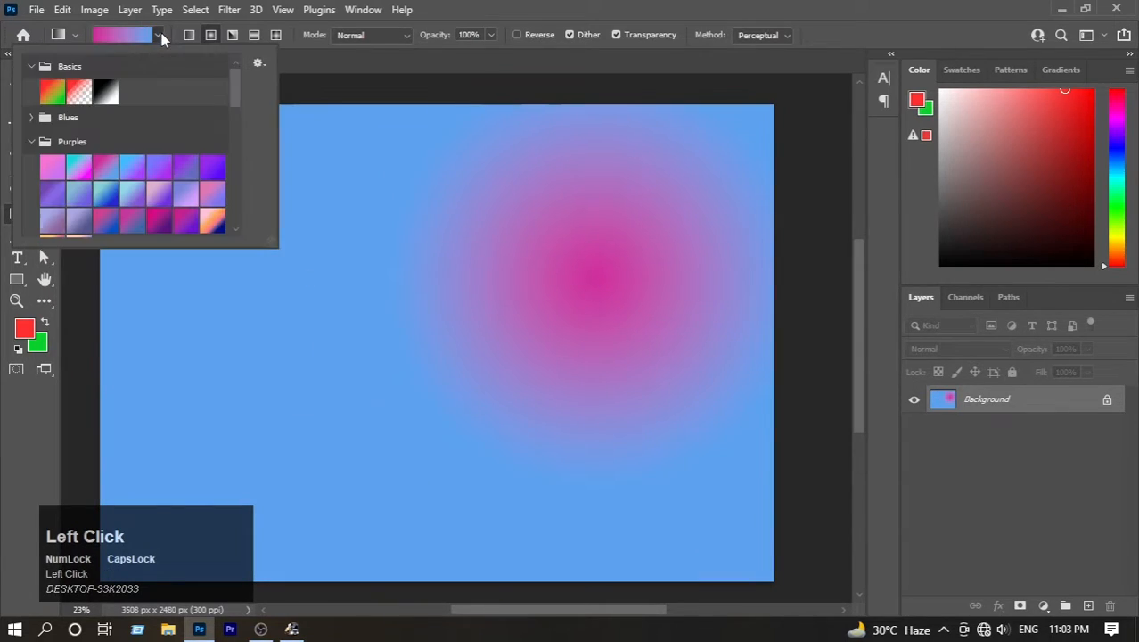
{"action": "left_click", "coordinate": [53, 91]}
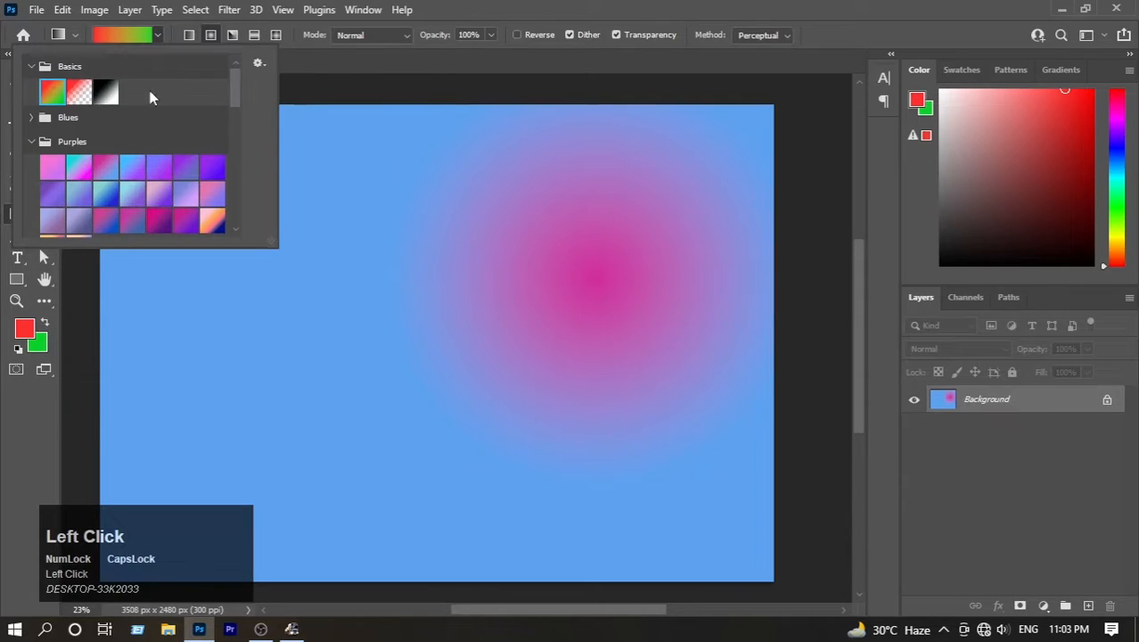
{"action": "left_click", "coordinate": [401, 64]}
{"action": "left_click", "coordinate": [234, 34]}
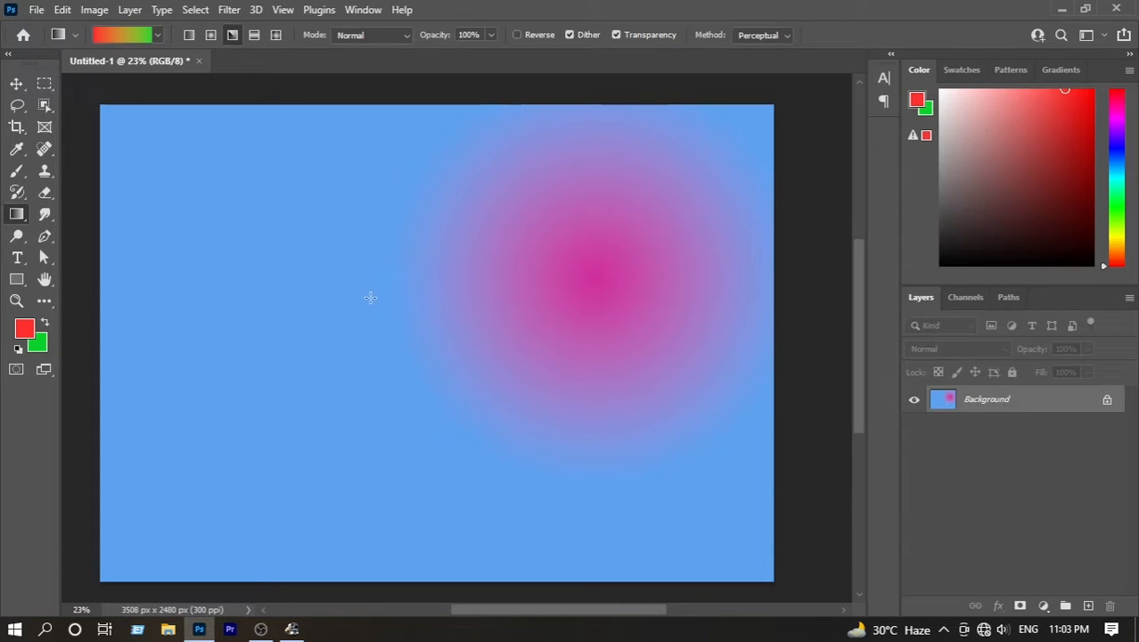
{"action": "left_click_drag", "start_coordinate": [377, 298], "coordinate": [679, 312]}
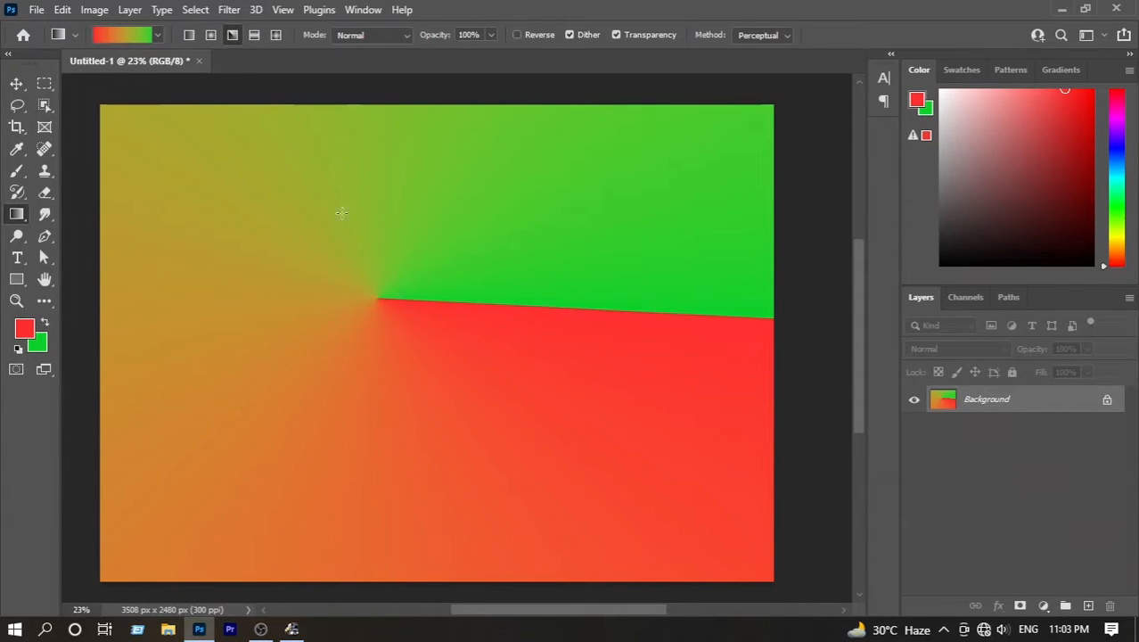
Draw a reflected gradient from near the canvas center to the right, followed by another from the left edge to the right.
{"action": "left_click", "coordinate": [256, 37]}
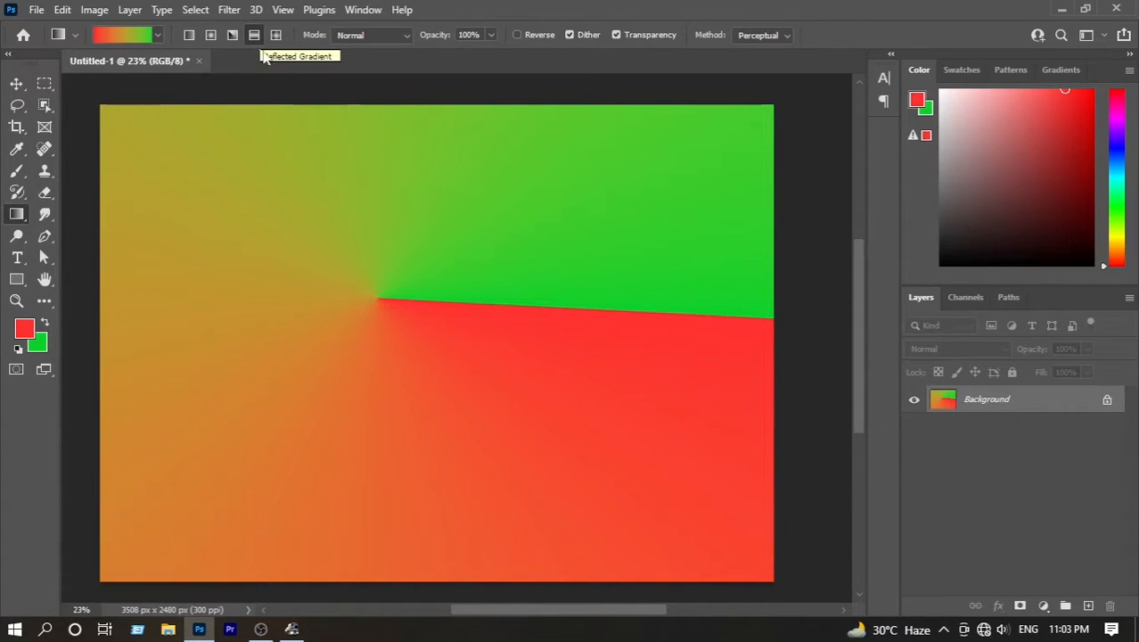
{"action": "left_click_drag", "start_coordinate": [402, 329], "coordinate": [731, 328]}
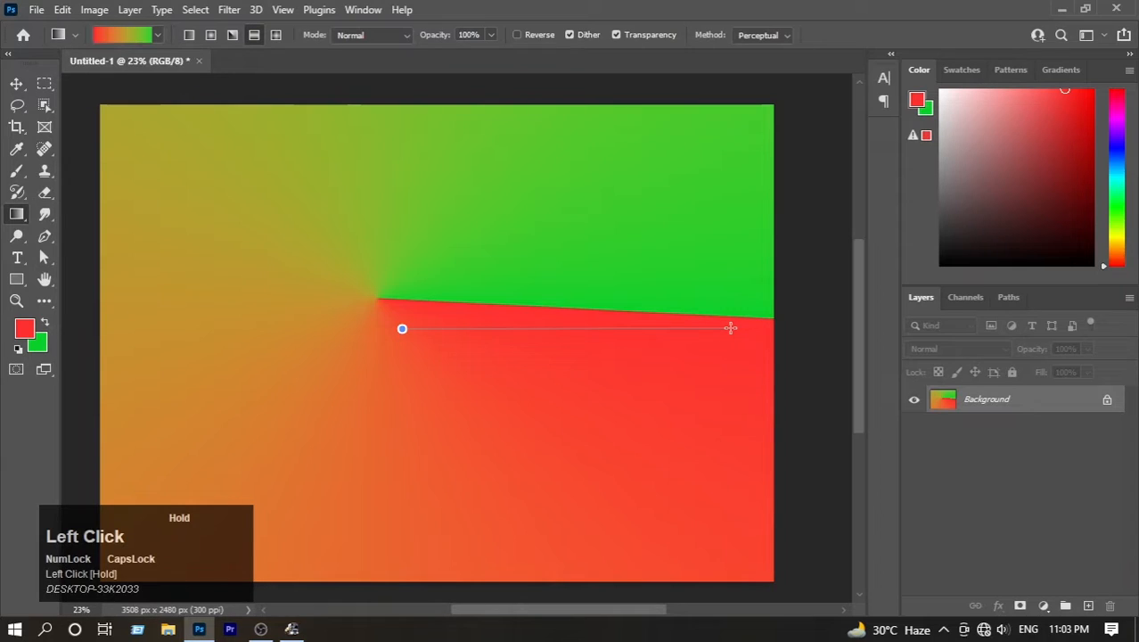
{"action": "left_click_drag", "start_coordinate": [730, 328], "coordinate": [730, 328]}
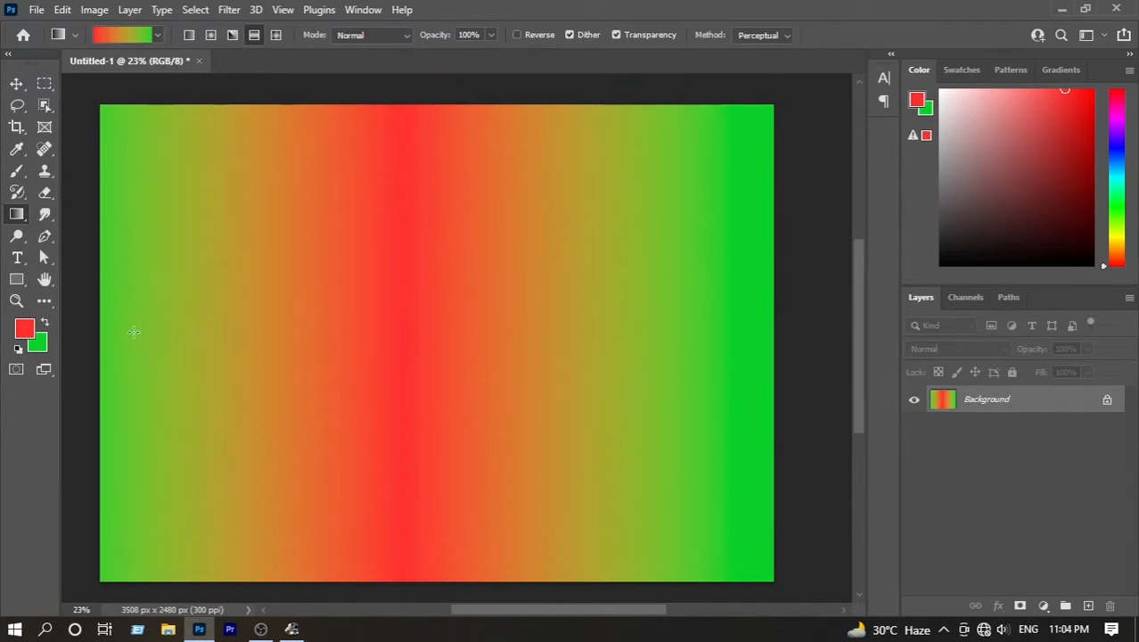
{"action": "left_click_drag", "start_coordinate": [112, 330], "coordinate": [715, 331]}
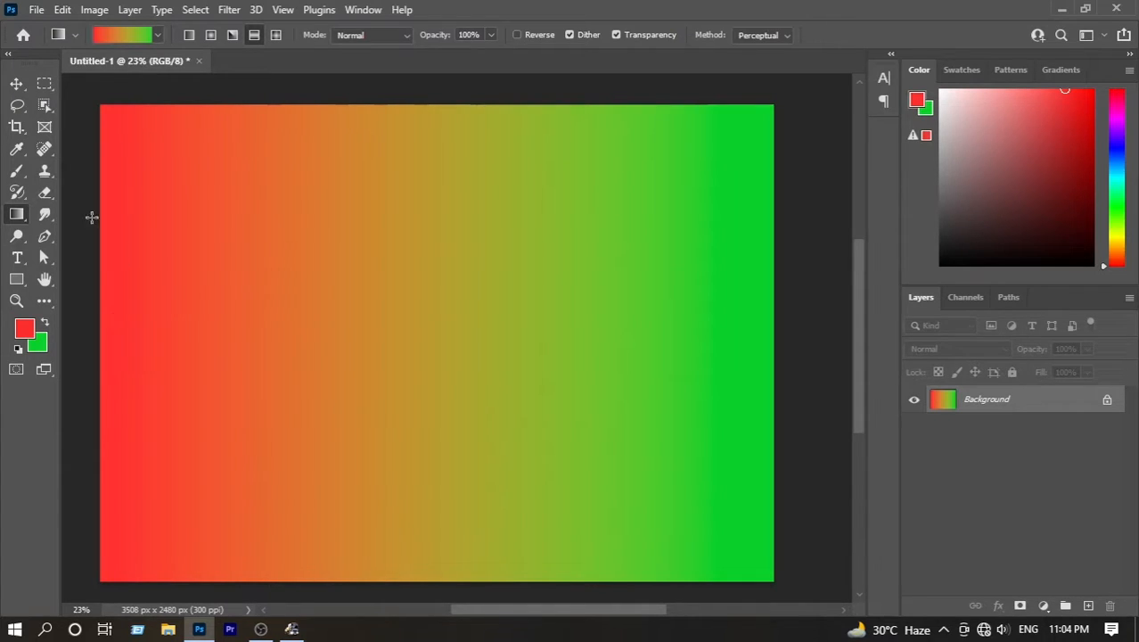
Switch to the diamond gradient and draw a series of small red diamonds on green at different spots across the canvas.
{"action": "left_click", "coordinate": [275, 35]}
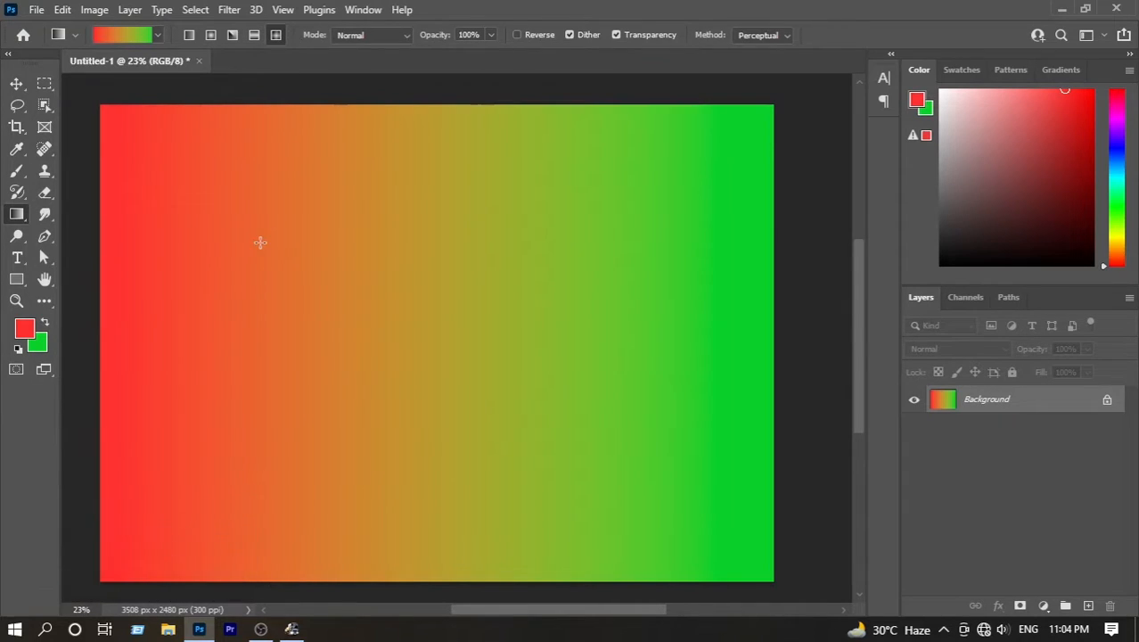
{"action": "left_click_drag", "start_coordinate": [260, 241], "coordinate": [314, 275]}
{"action": "left_click_drag", "start_coordinate": [398, 212], "coordinate": [453, 247]}
{"action": "left_click_drag", "start_coordinate": [517, 214], "coordinate": [468, 303]}
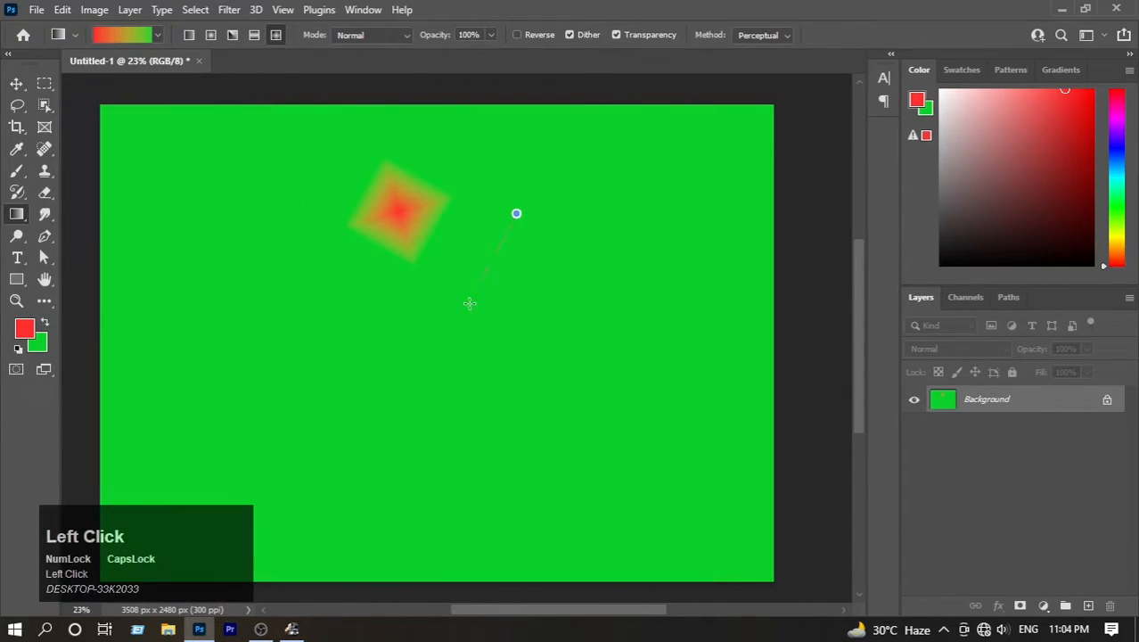
{"action": "left_click_drag", "start_coordinate": [316, 331], "coordinate": [296, 353]}
{"action": "left_click_drag", "start_coordinate": [215, 257], "coordinate": [183, 303]}
{"action": "left_click_drag", "start_coordinate": [274, 194], "coordinate": [304, 257]}
{"action": "left_click_drag", "start_coordinate": [383, 237], "coordinate": [408, 302]}
{"action": "left_click_drag", "start_coordinate": [475, 241], "coordinate": [498, 306]}
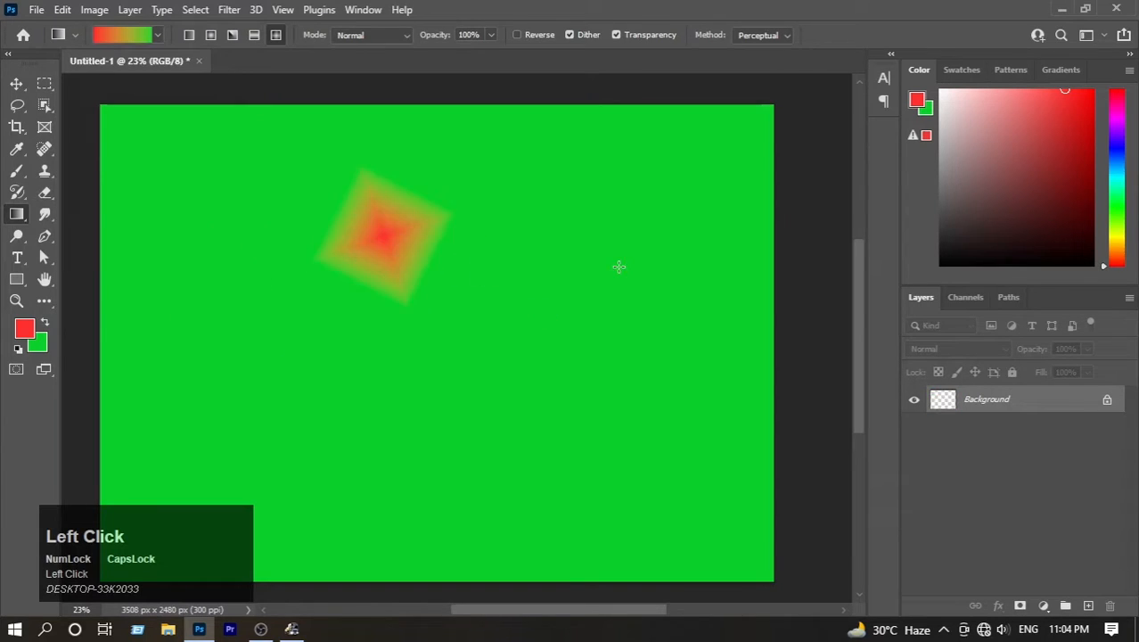
Draw two more diamond gradients on the canvas, then replace them with an angle gradient starting in the canvas's upper left area.
{"action": "left_click_drag", "start_coordinate": [620, 266], "coordinate": [601, 348]}
{"action": "left_click_drag", "start_coordinate": [461, 408], "coordinate": [445, 260]}
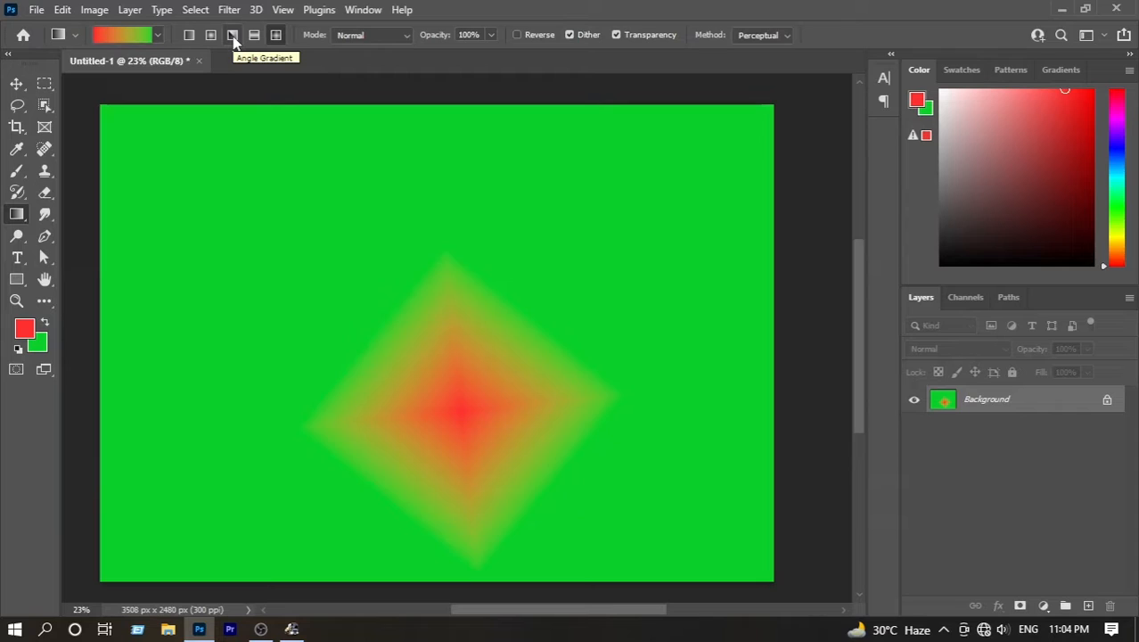
{"action": "left_click", "coordinate": [233, 37]}
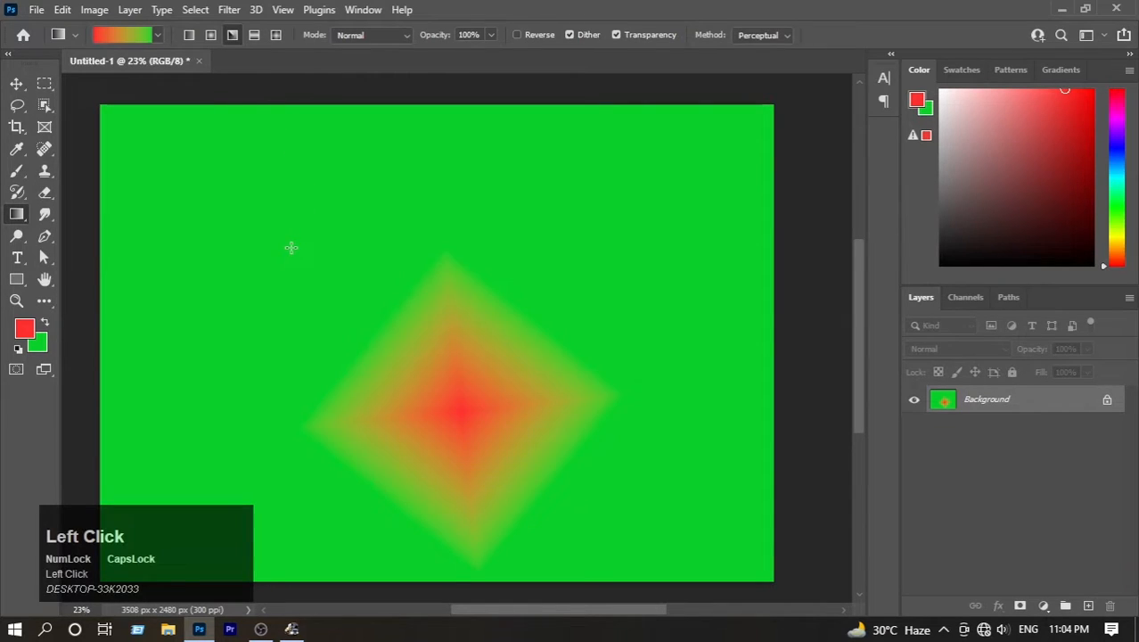
{"action": "left_click_drag", "start_coordinate": [290, 247], "coordinate": [432, 262]}
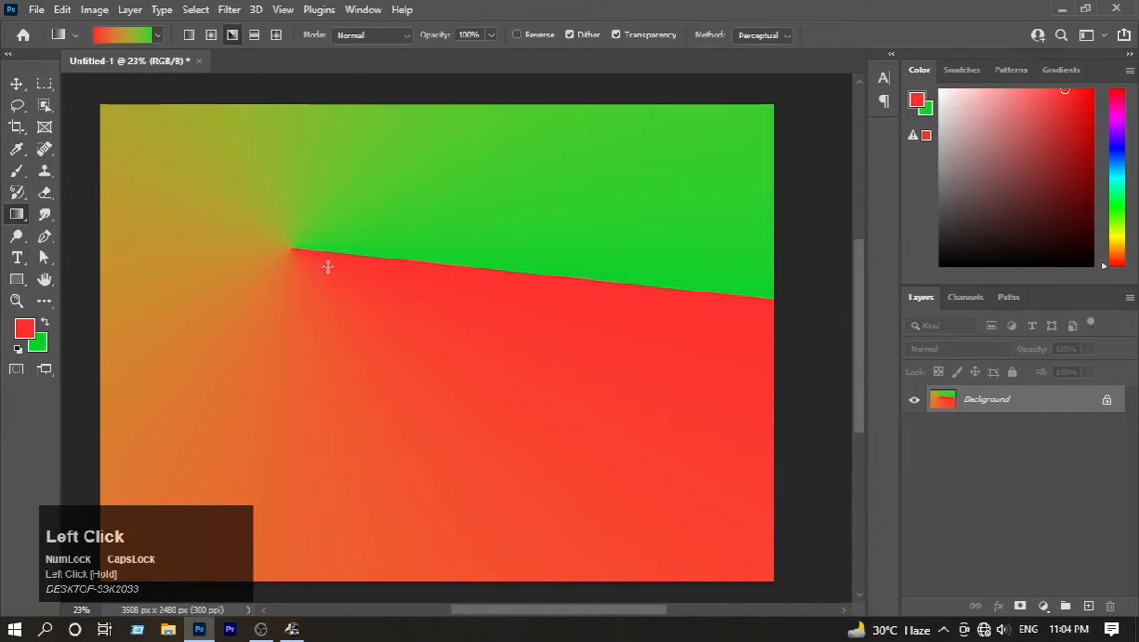
Try filling a circular selection near the canvas center with the red-to-green angle gradient on the Background layer.
{"action": "left_click_drag", "start_coordinate": [43, 80], "coordinate": [90, 100]}
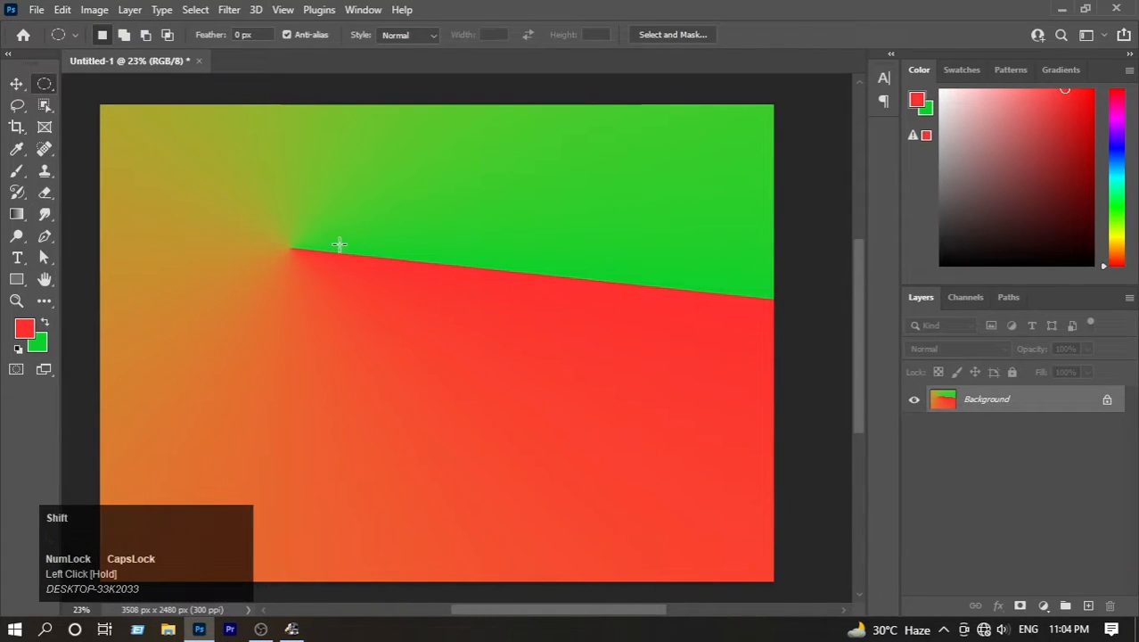
{"action": "left_click_drag", "start_coordinate": [337, 243], "coordinate": [478, 405]}
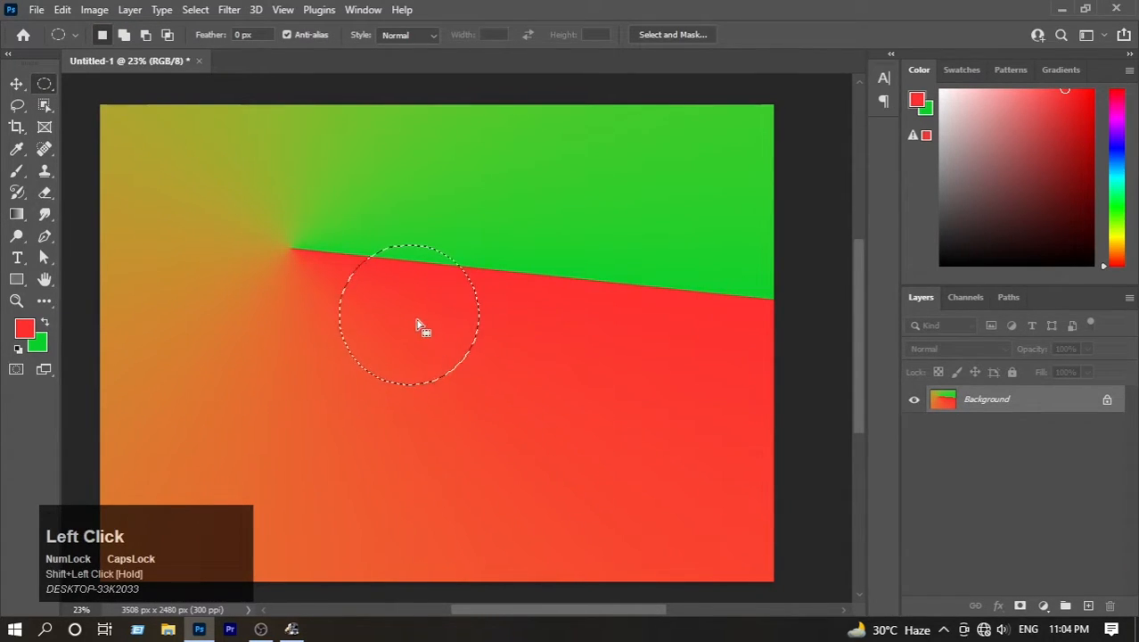
{"action": "left_click", "coordinate": [17, 214]}
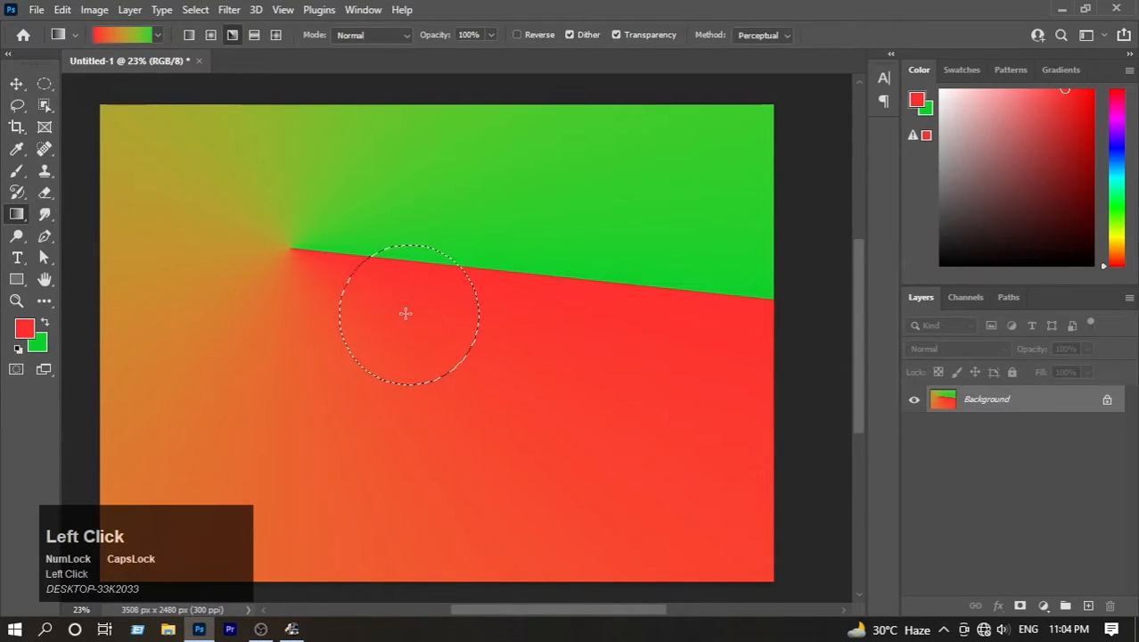
{"action": "left_click_drag", "start_coordinate": [410, 315], "coordinate": [477, 320]}
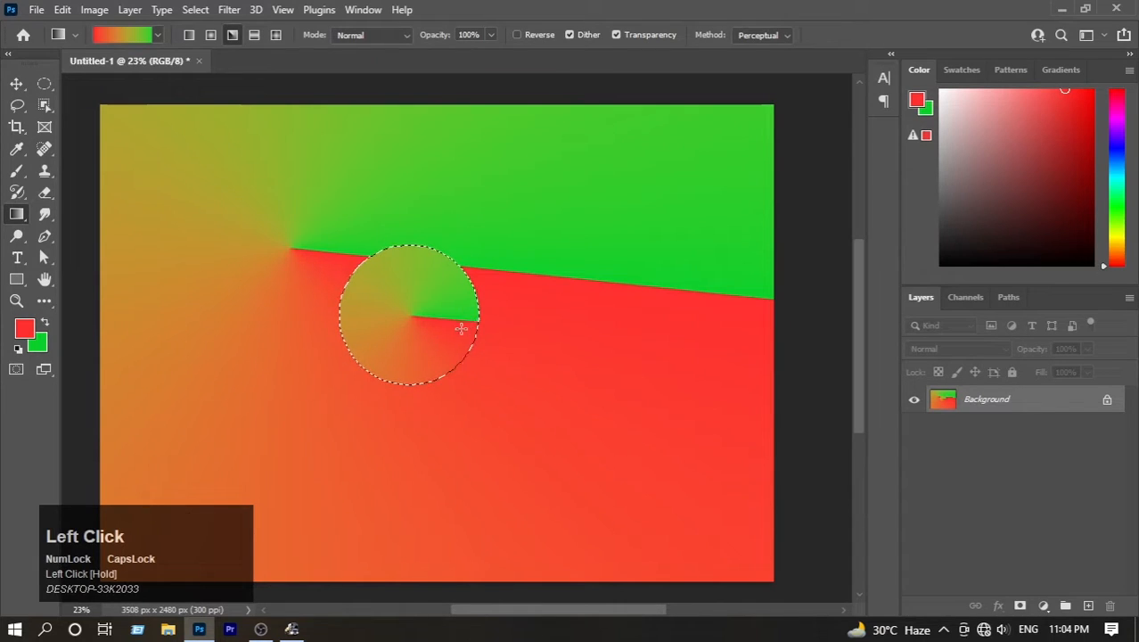
{"action": "left_click", "coordinate": [413, 312]}
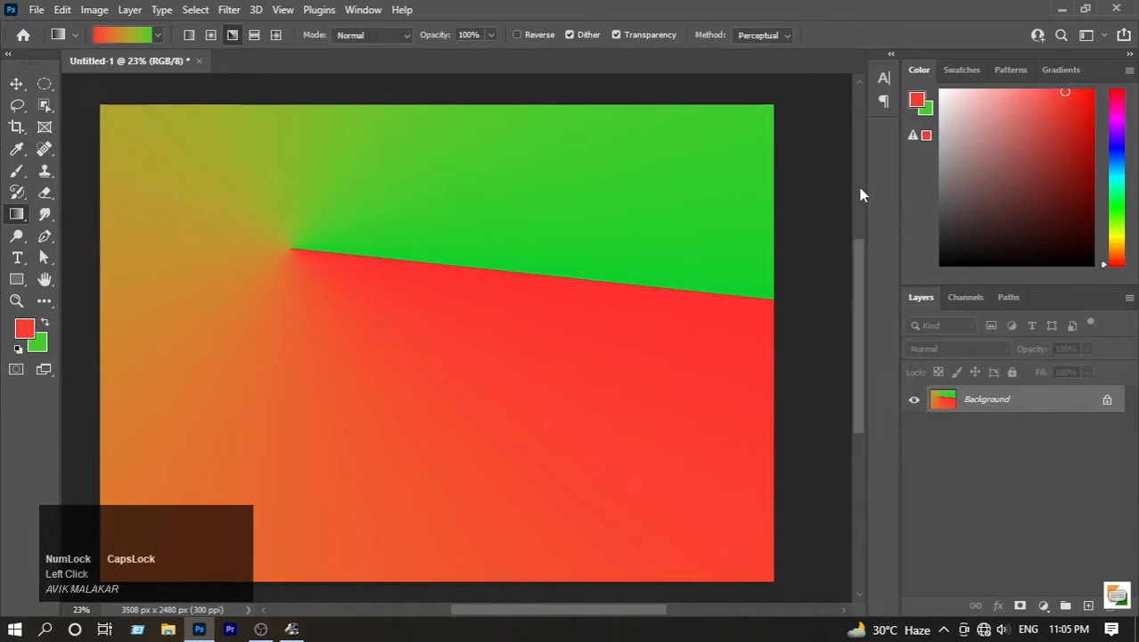
Cover the background with solid white and add a new empty layer above it.
{"action": "left_click", "coordinate": [1045, 606]}
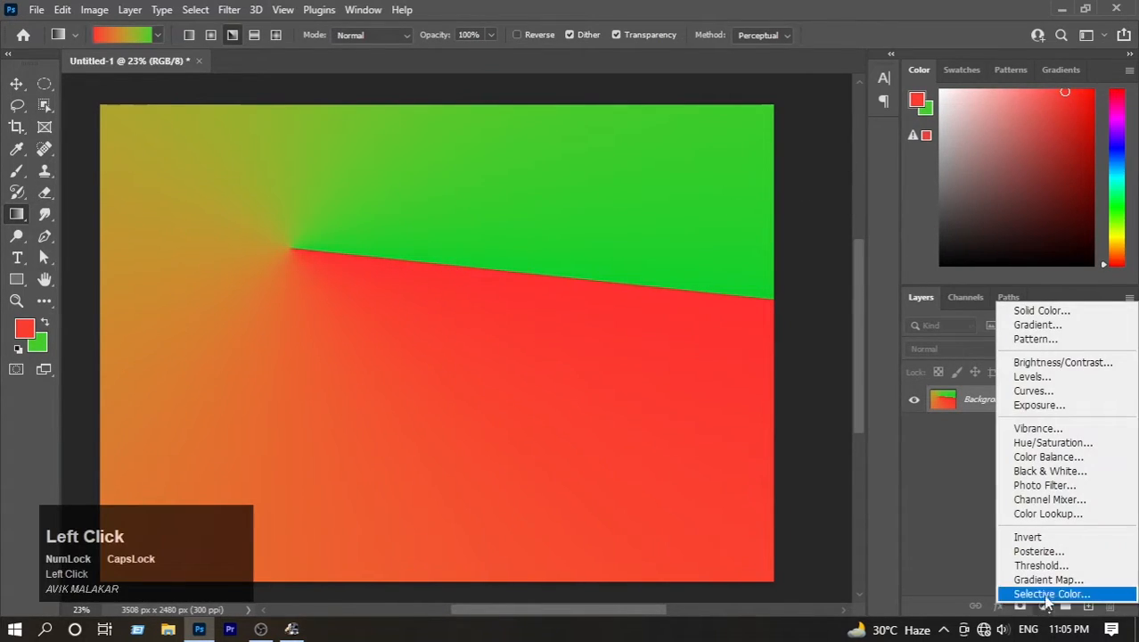
{"action": "left_click", "coordinate": [1077, 311]}
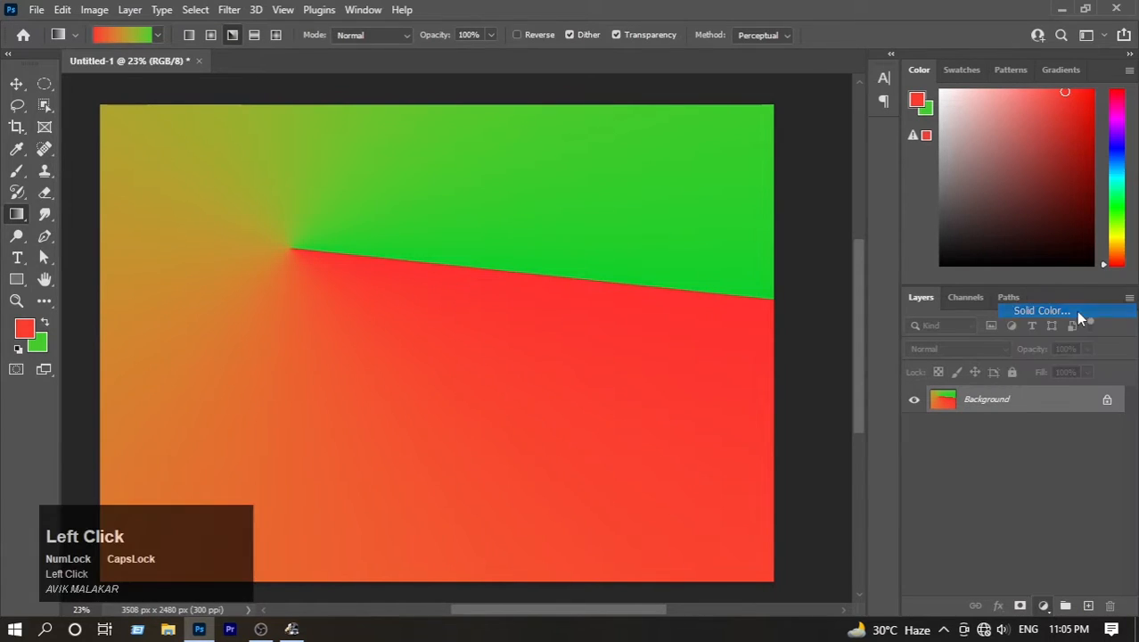
{"action": "left_click_drag", "start_coordinate": [751, 248], "coordinate": [1052, 227]}
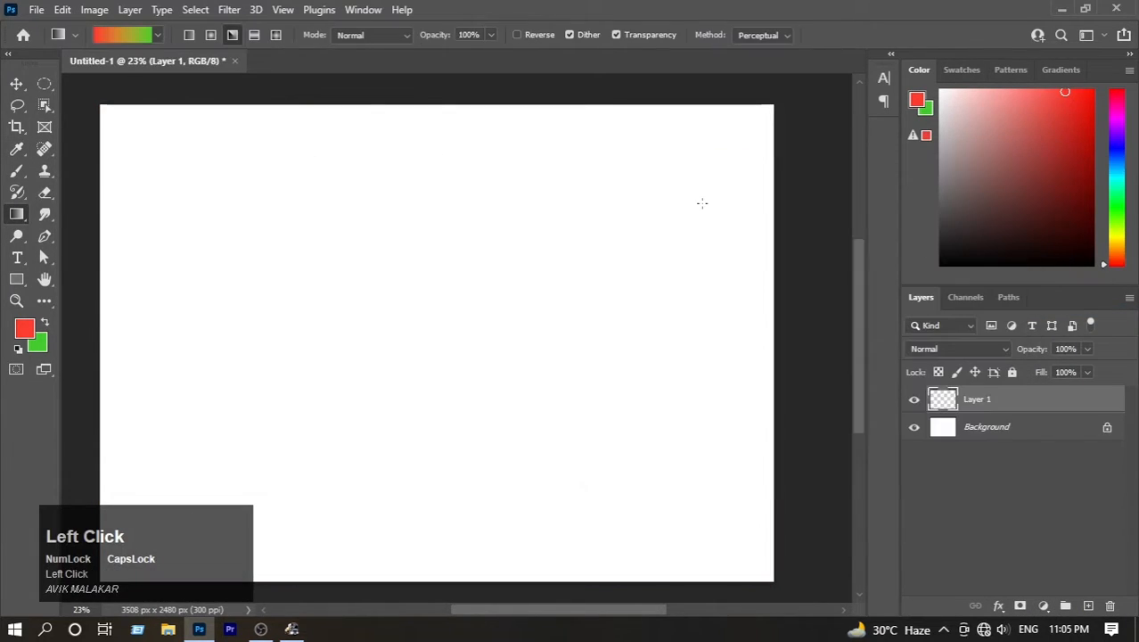
Make a circular selection near the canvas center on Layer 1 and fill it with the red-to-green angle gradient.
{"action": "left_click", "coordinate": [44, 83]}
{"action": "left_click_drag", "start_coordinate": [350, 218], "coordinate": [493, 362]}
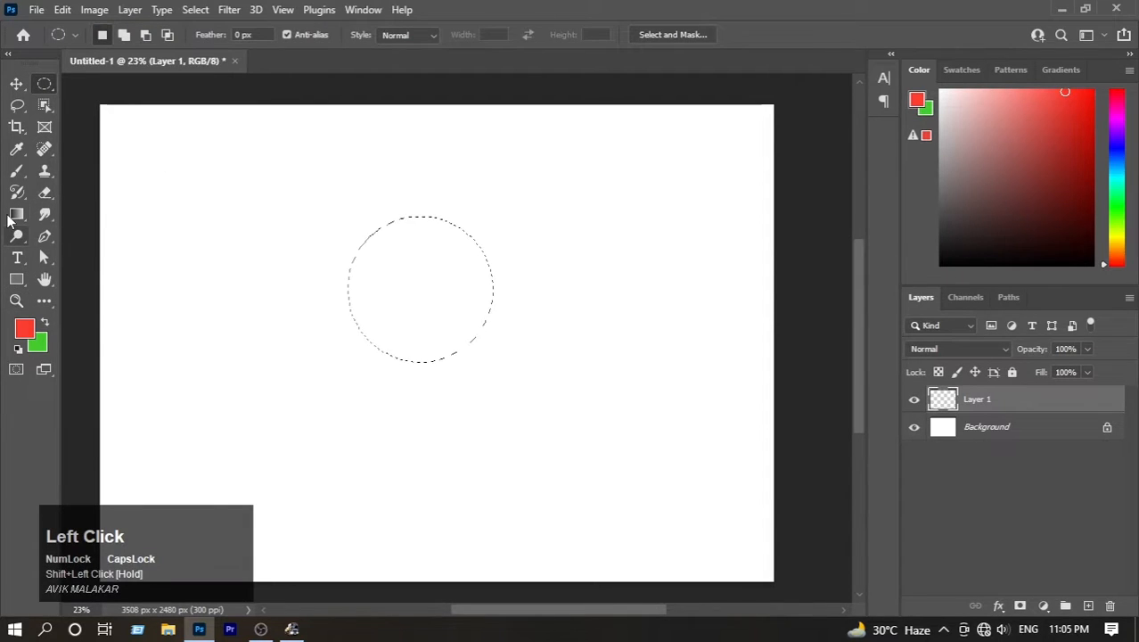
{"action": "left_click", "coordinate": [17, 214]}
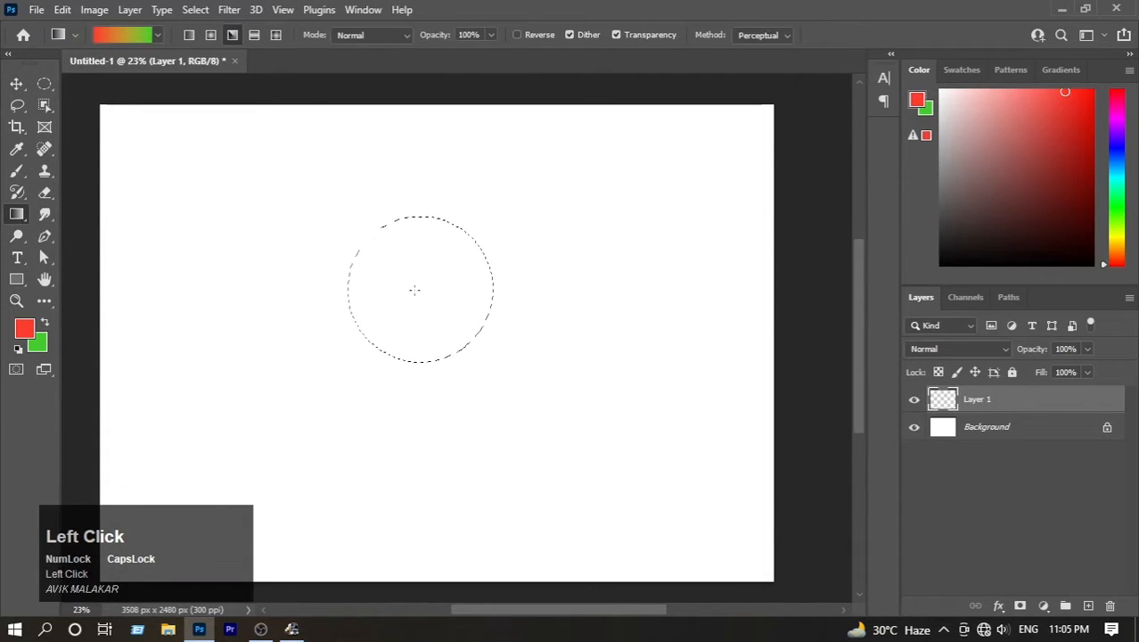
{"action": "left_click_drag", "start_coordinate": [417, 281], "coordinate": [466, 309]}
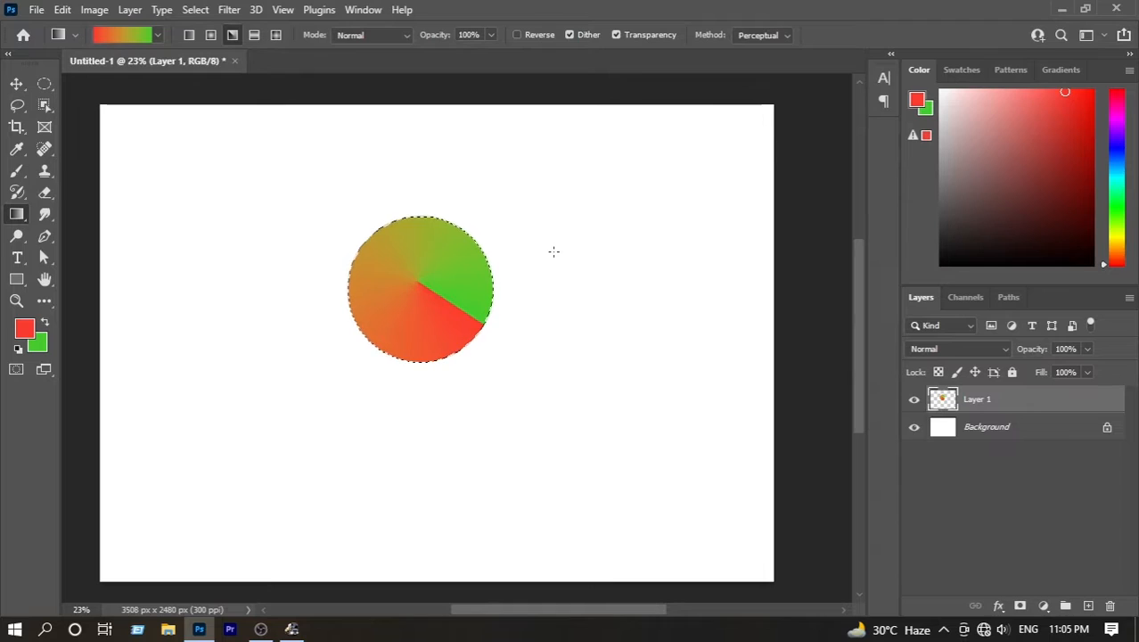
Refill the circle with a radial gradient, first with the red center at its upper left and again at its upper right, then deselect.
{"action": "left_click", "coordinate": [212, 36]}
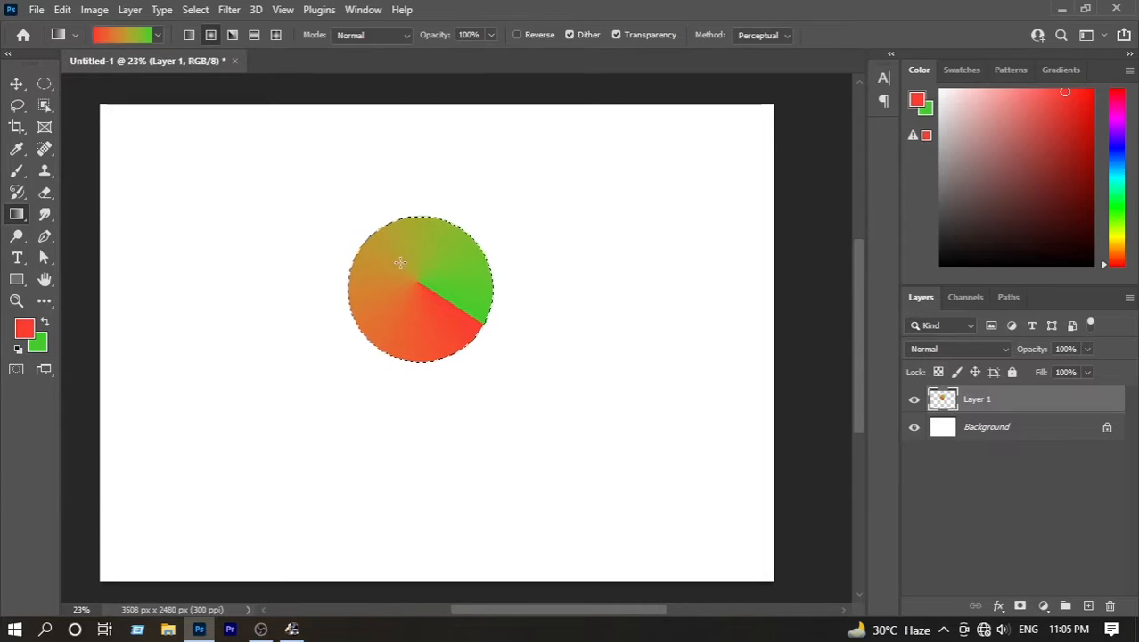
{"action": "left_click_drag", "start_coordinate": [400, 262], "coordinate": [438, 315]}
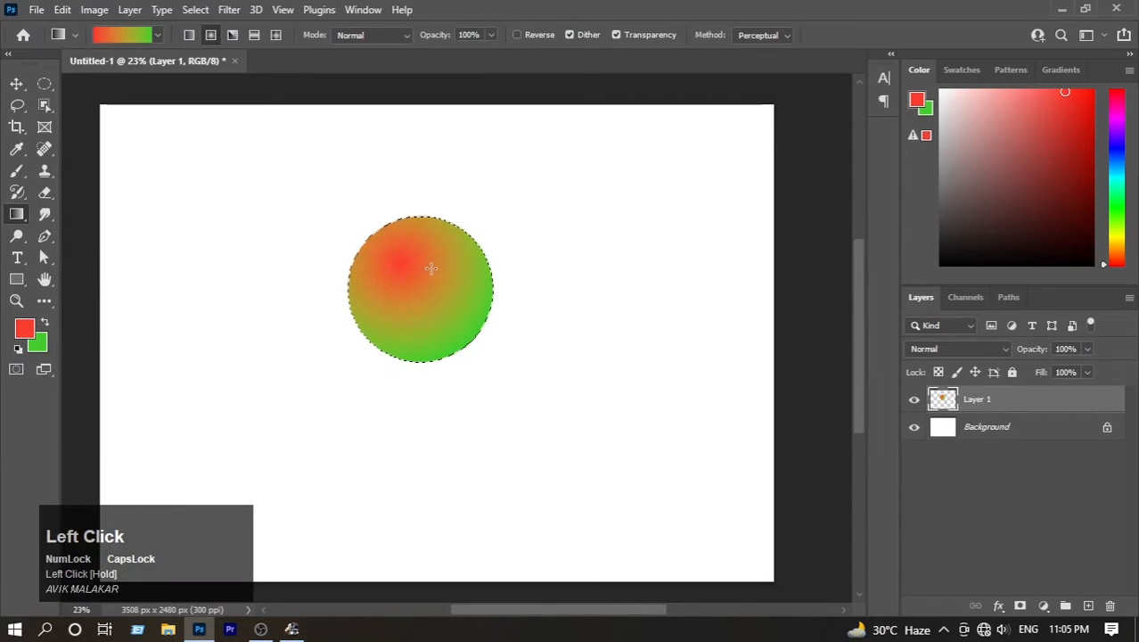
{"action": "left_click_drag", "start_coordinate": [445, 270], "coordinate": [360, 316]}
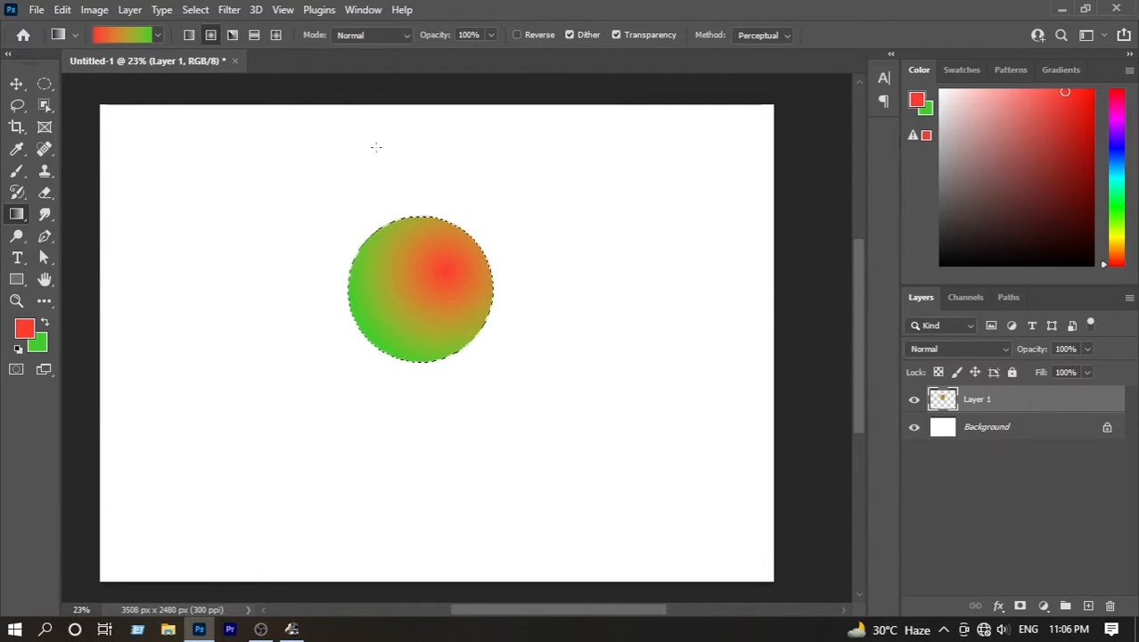
{"action": "key", "text": "ctrl+d"}
Switch to the diamond gradient and redraw a red diamond on green at different spots and sizes across the canvas's upper half.
{"action": "left_click", "coordinate": [275, 35]}
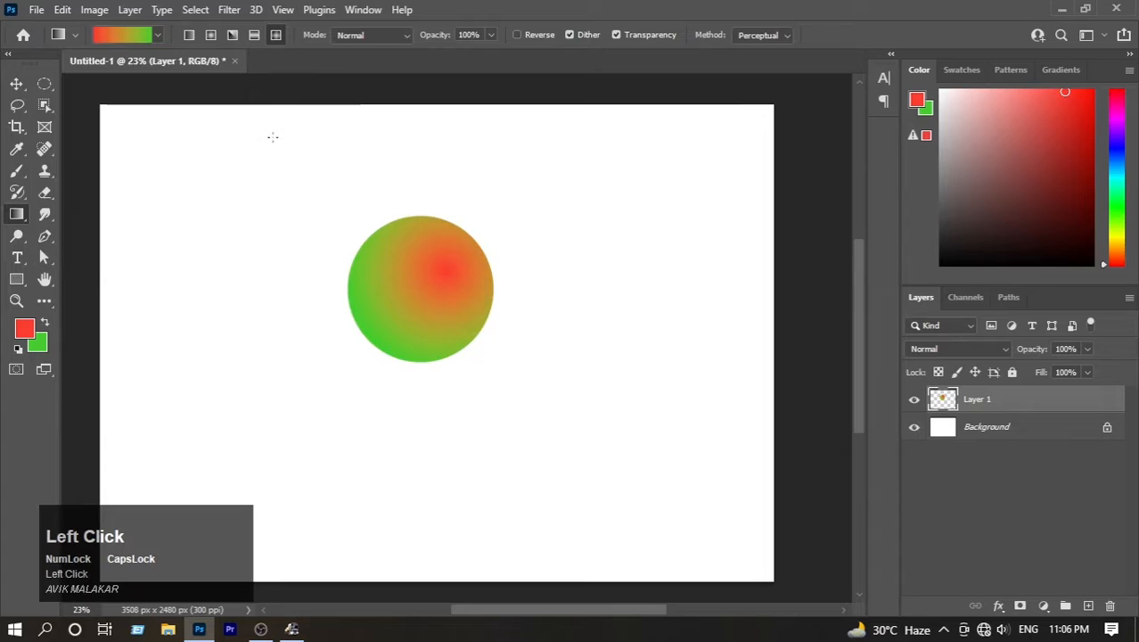
{"action": "left_click_drag", "start_coordinate": [179, 150], "coordinate": [264, 218]}
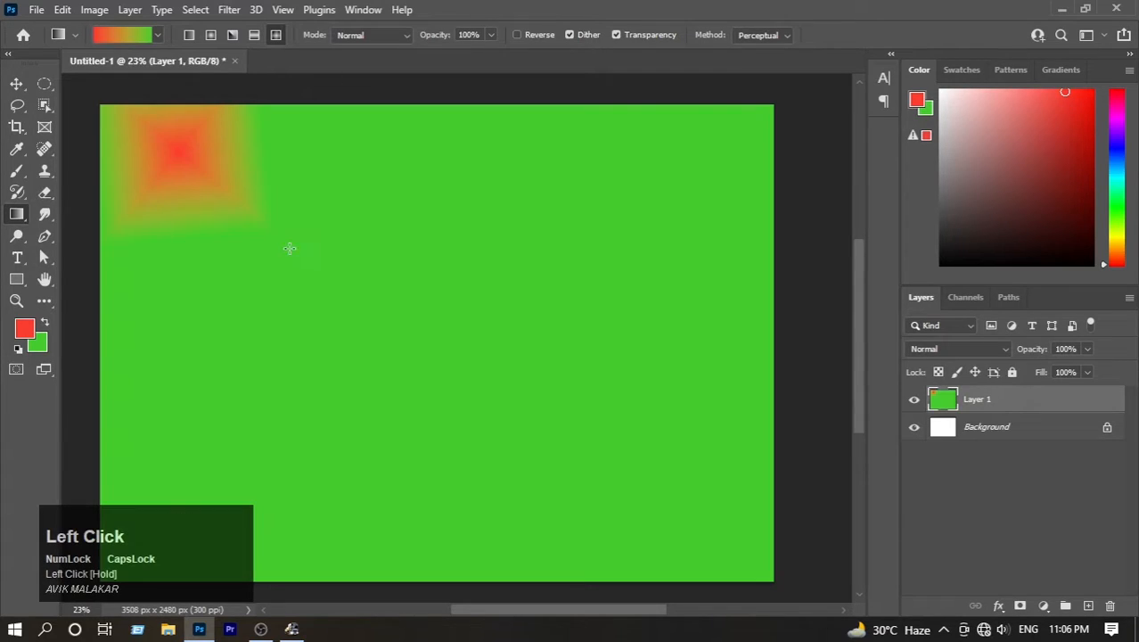
{"action": "left_click_drag", "start_coordinate": [290, 175], "coordinate": [323, 219]}
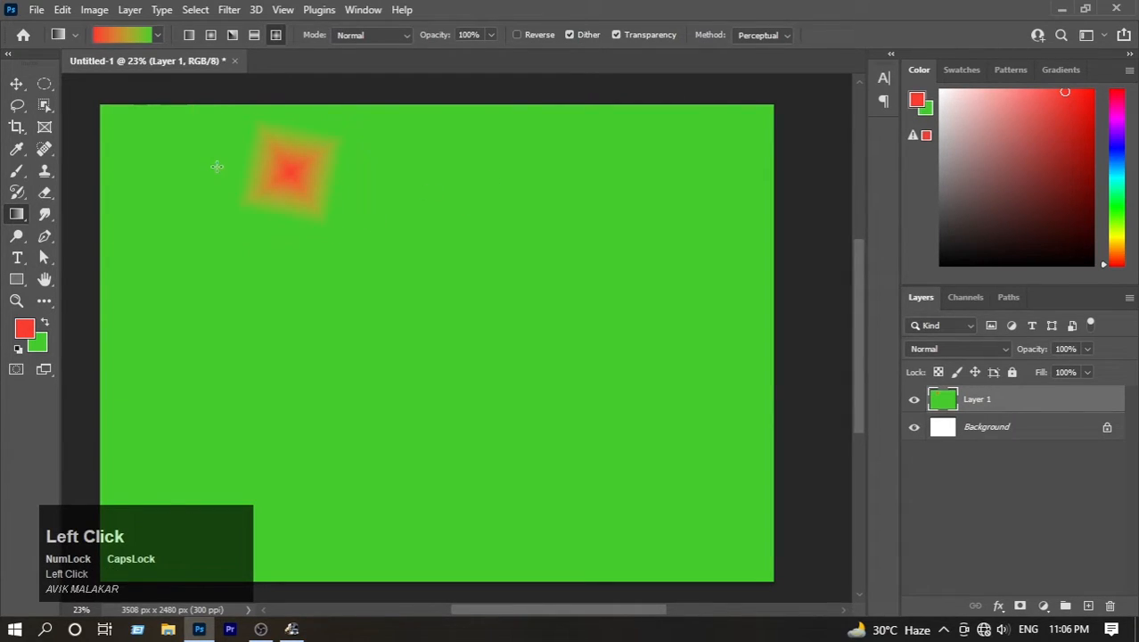
{"action": "left_click_drag", "start_coordinate": [217, 165], "coordinate": [183, 223]}
{"action": "left_click_drag", "start_coordinate": [419, 210], "coordinate": [423, 302]}
{"action": "left_click_drag", "start_coordinate": [637, 254], "coordinate": [521, 214]}
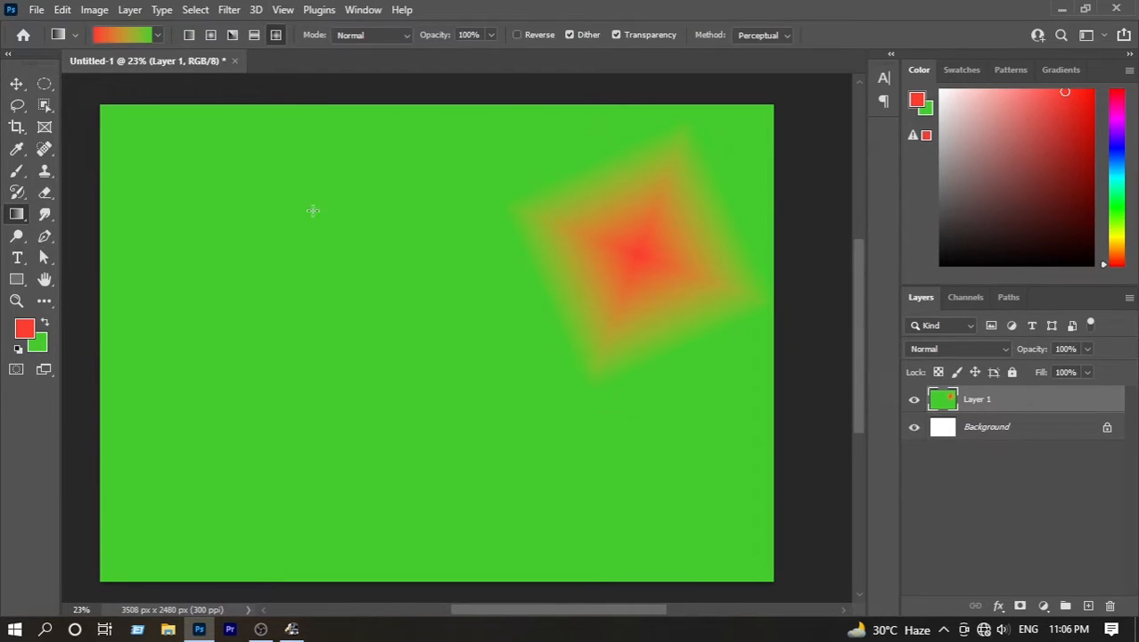
{"action": "left_click_drag", "start_coordinate": [242, 185], "coordinate": [352, 258]}
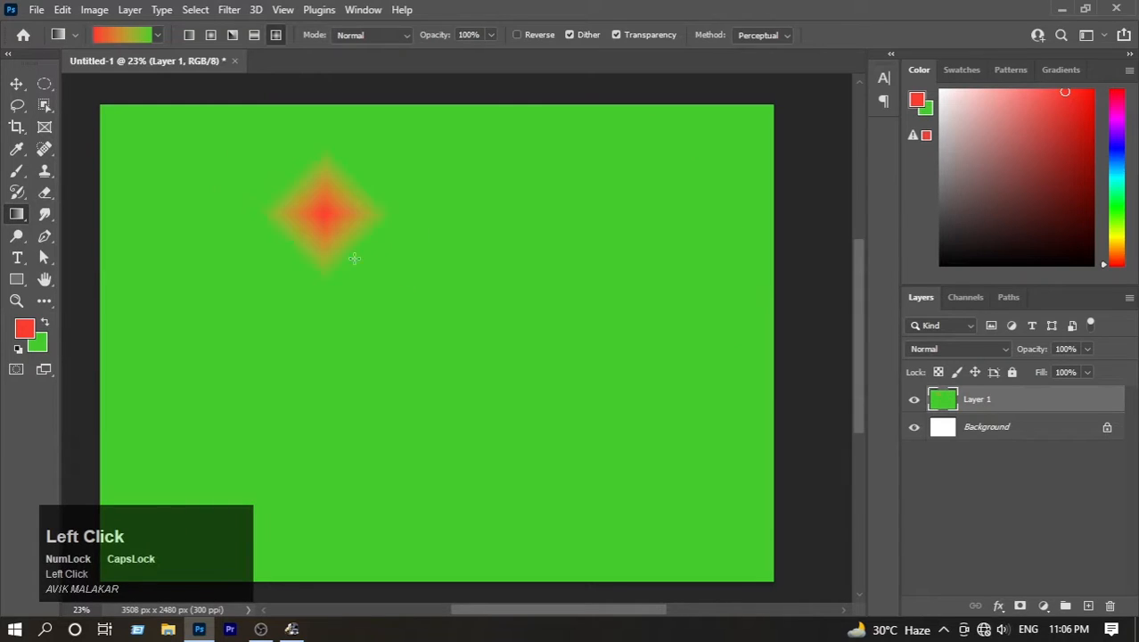
{"action": "left_click_drag", "start_coordinate": [412, 231], "coordinate": [436, 259]}
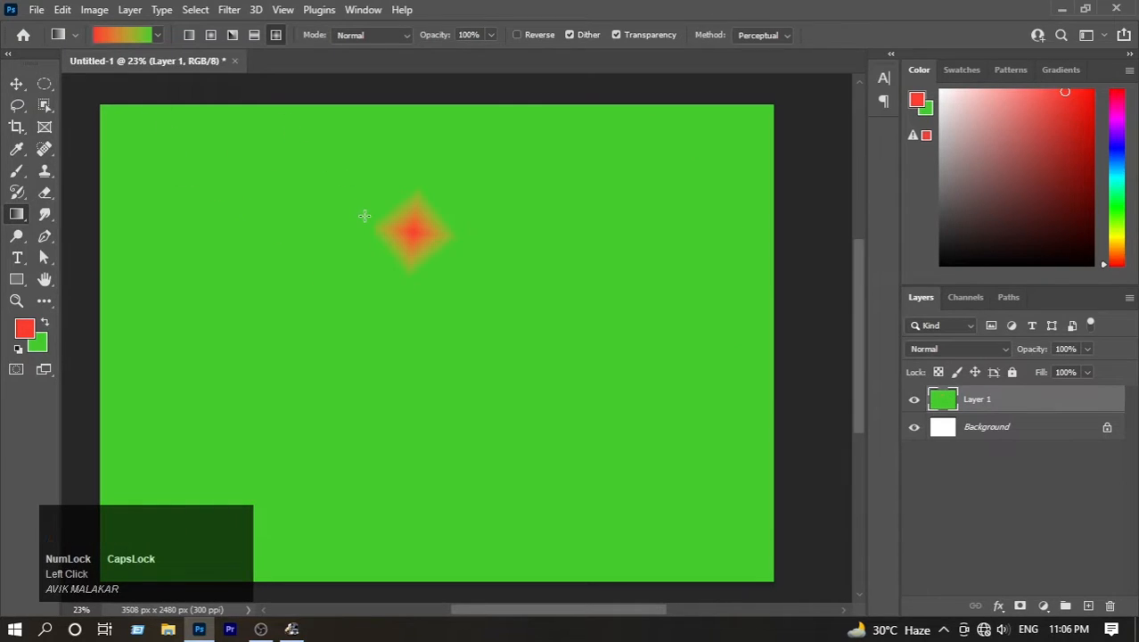
Delete the entire contents of Layer 1 and deselect.
{"action": "key", "text": "ctrl+a"}
{"action": "key", "text": "Delete"}
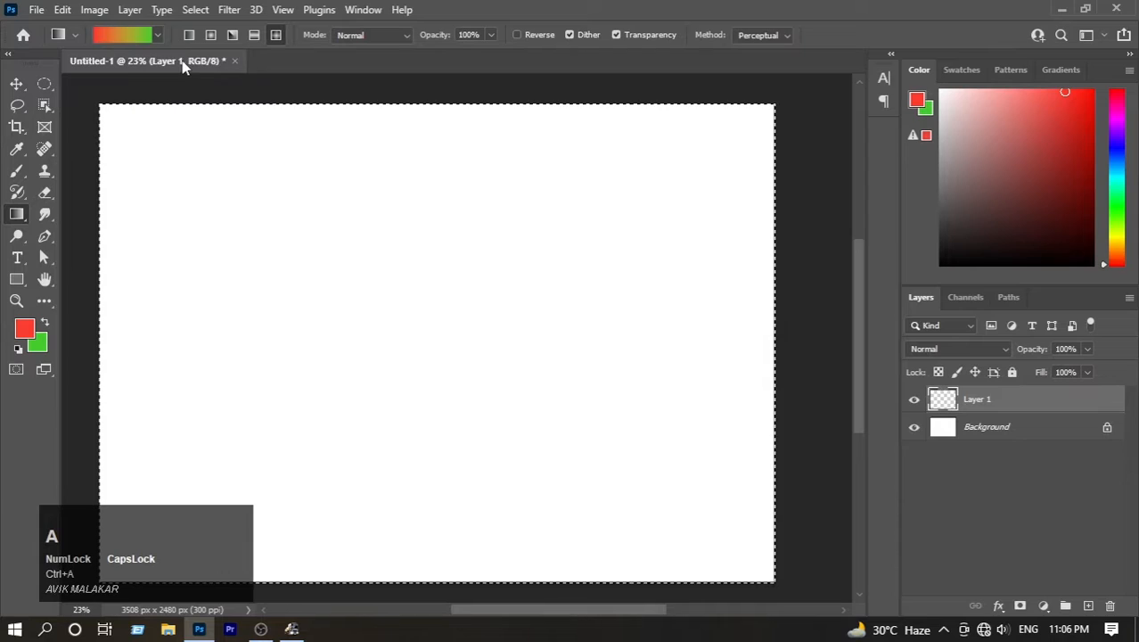
{"action": "key", "text": "ctrl+d"}
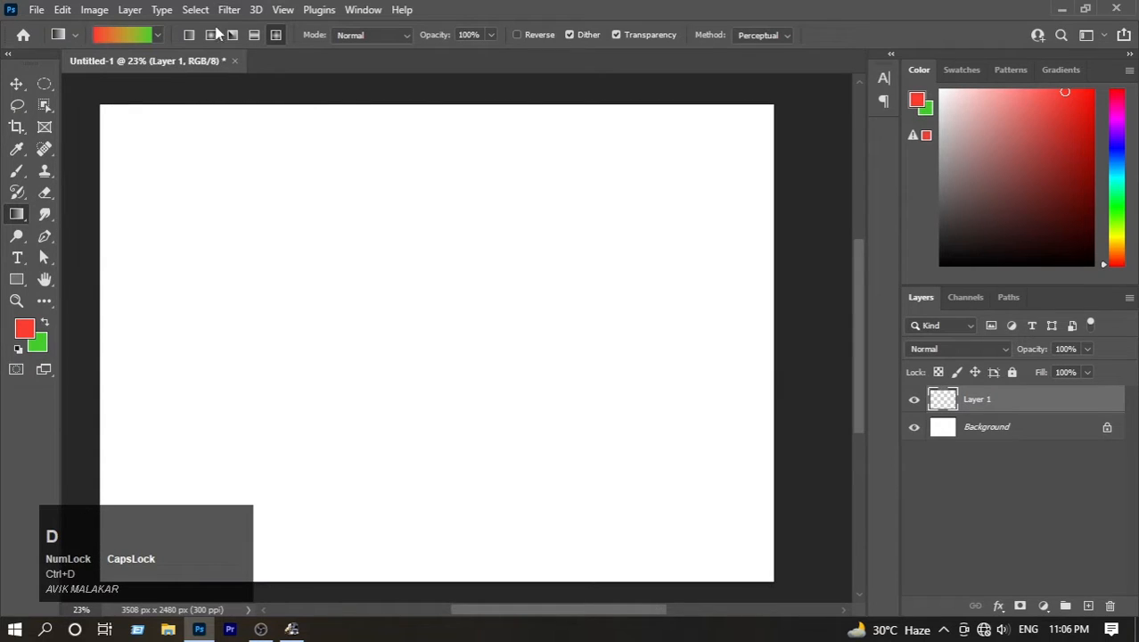
Choose the Foreground to Transparent preset and scatter red diamonds of different sizes along the canvas's upper edge.
{"action": "left_click", "coordinate": [159, 35]}
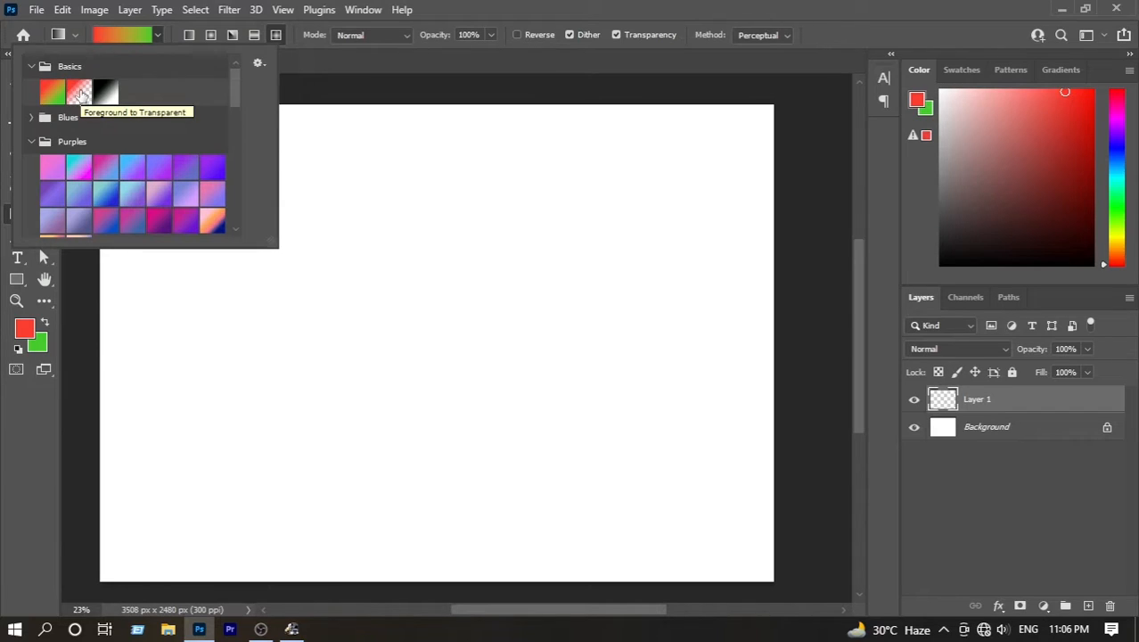
{"action": "left_click", "coordinate": [80, 92]}
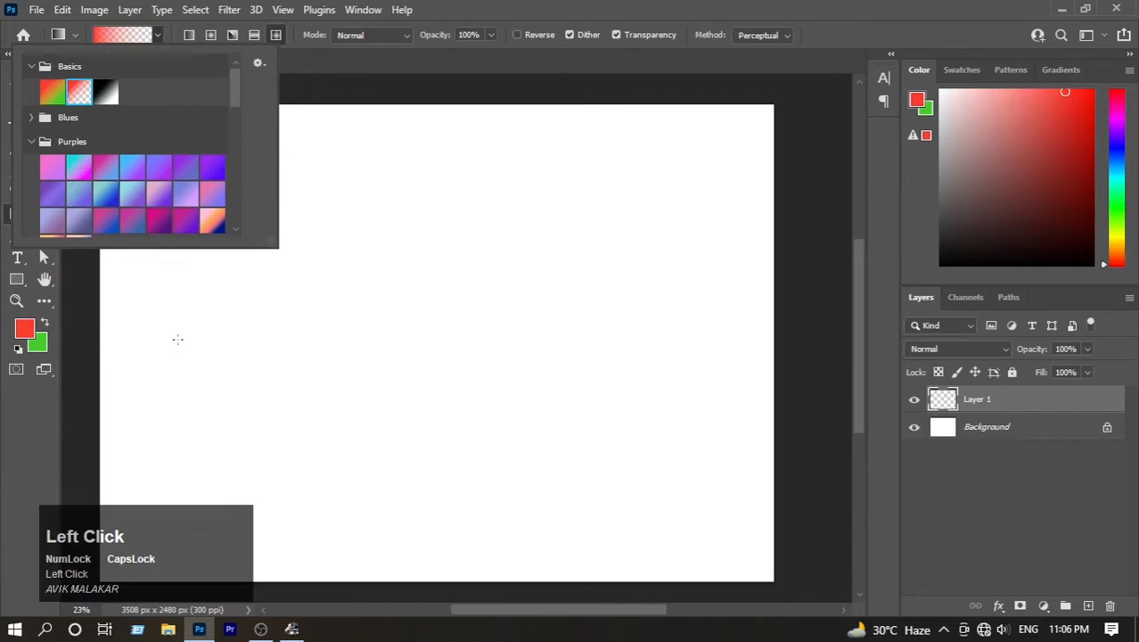
{"action": "left_click", "coordinate": [750, 122]}
{"action": "mouse_move", "coordinate": [750, 122]}
{"action": "left_mouse_down"}
{"action": "mouse_move", "coordinate": [728, 161]}
{"action": "mouse_move", "coordinate": [682, 161]}
{"action": "left_mouse_up"}
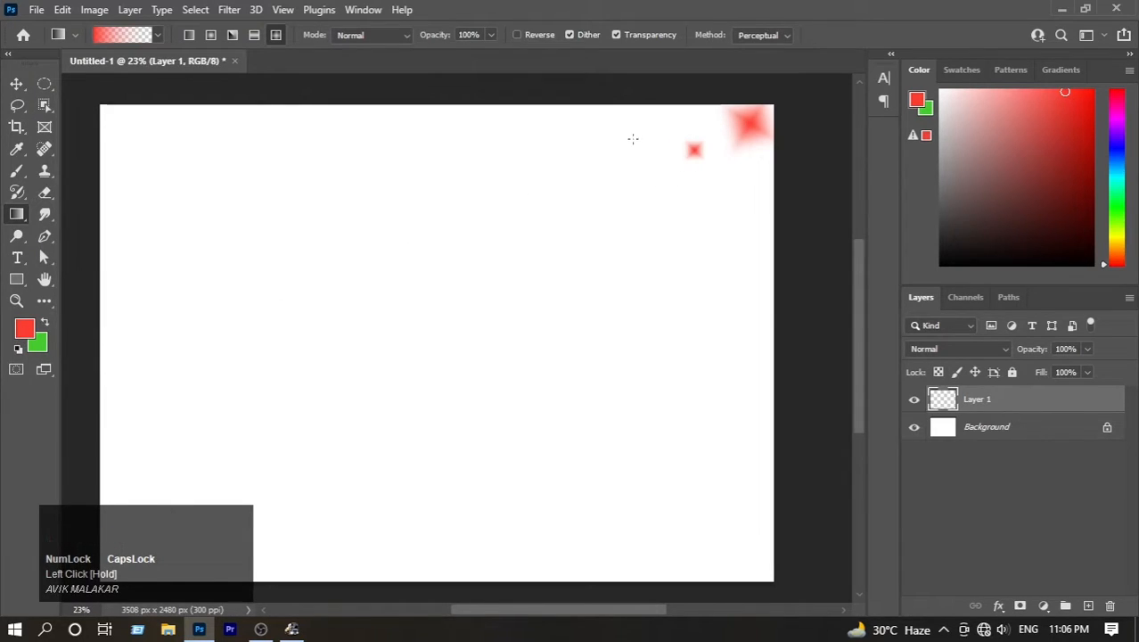
{"action": "left_click_drag", "start_coordinate": [635, 131], "coordinate": [617, 172]}
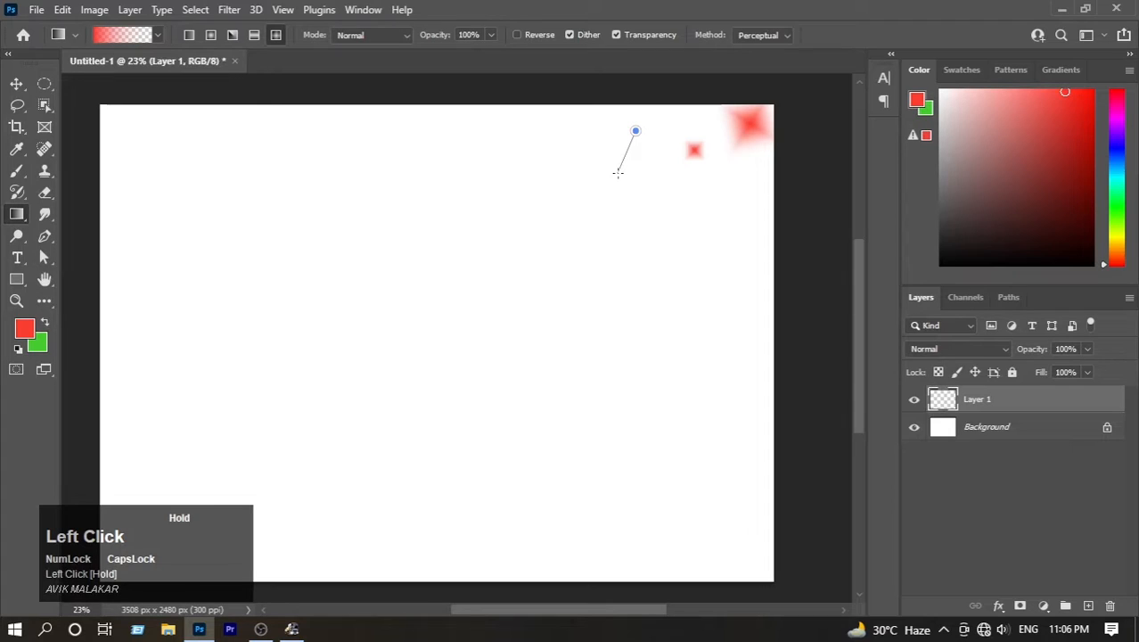
{"action": "left_click_drag", "start_coordinate": [617, 172], "coordinate": [694, 254]}
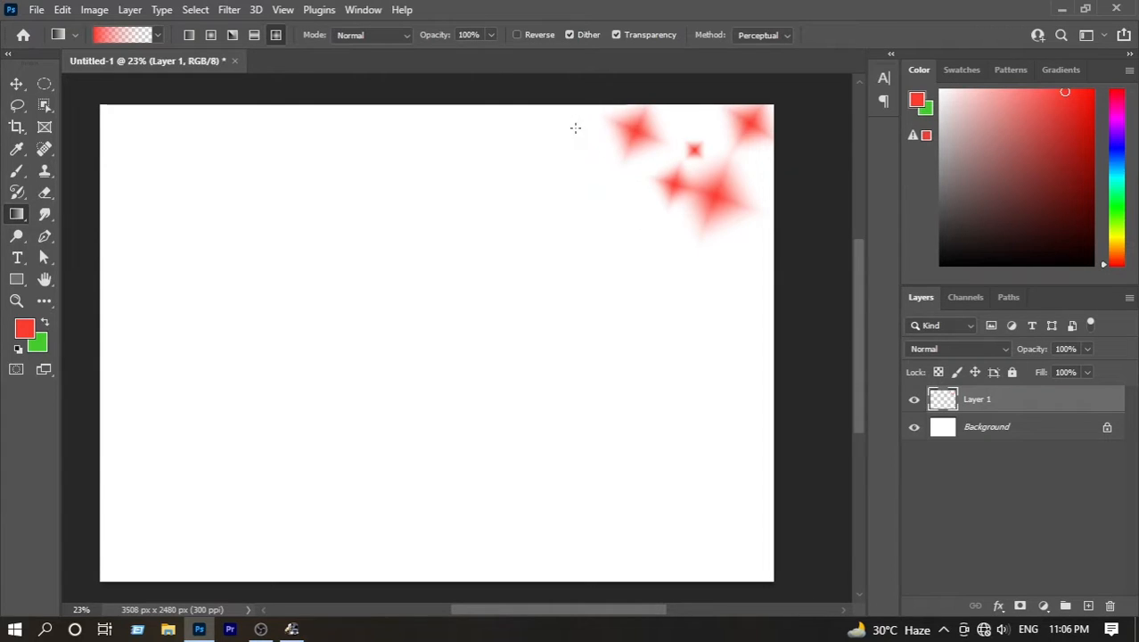
{"action": "left_click_drag", "start_coordinate": [574, 128], "coordinate": [559, 163]}
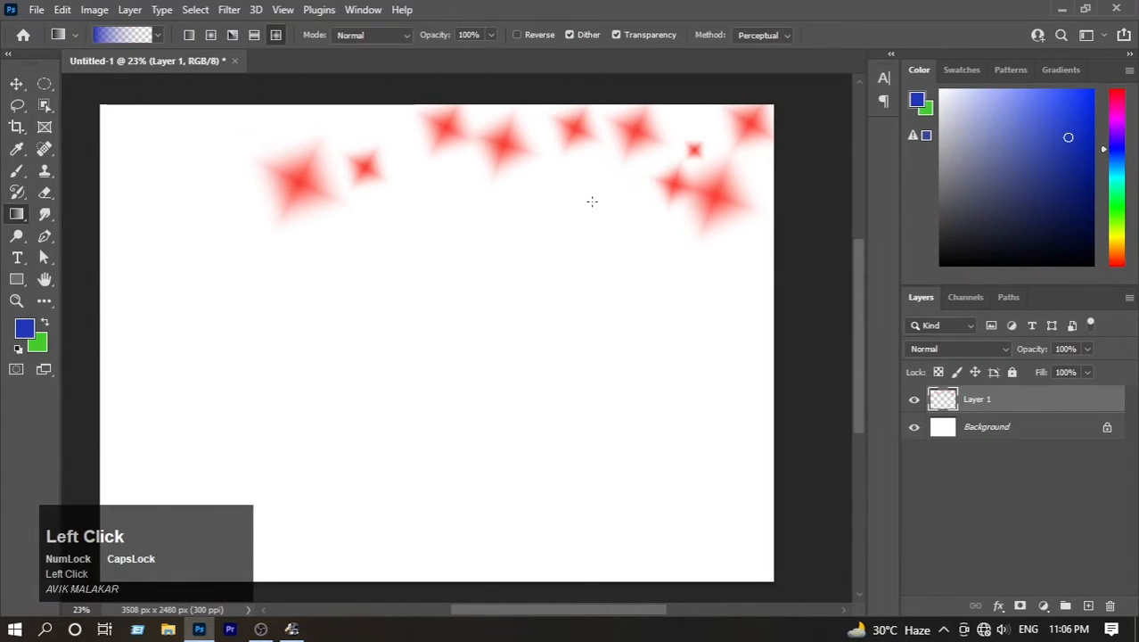
Draw blue-to-transparent diamonds of different sizes below and between the red ones, ending in the canvas's upper left corner.
{"action": "left_click_drag", "start_coordinate": [574, 185], "coordinate": [564, 213]}
{"action": "left_click_drag", "start_coordinate": [479, 212], "coordinate": [489, 230]}
{"action": "left_click_drag", "start_coordinate": [450, 176], "coordinate": [384, 261]}
{"action": "left_click_drag", "start_coordinate": [305, 265], "coordinate": [314, 278]}
{"action": "left_click_drag", "start_coordinate": [261, 239], "coordinate": [270, 253]}
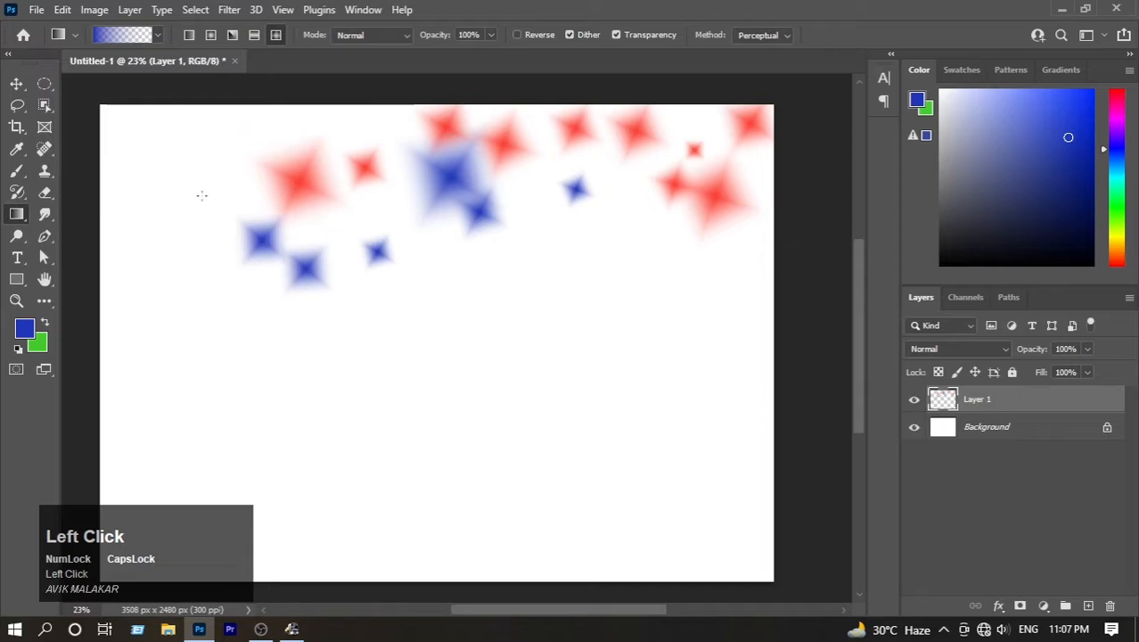
{"action": "left_click_drag", "start_coordinate": [211, 188], "coordinate": [207, 209]}
{"action": "left_click_drag", "start_coordinate": [165, 152], "coordinate": [127, 204]}
{"action": "left_click_drag", "start_coordinate": [137, 141], "coordinate": [129, 191]}
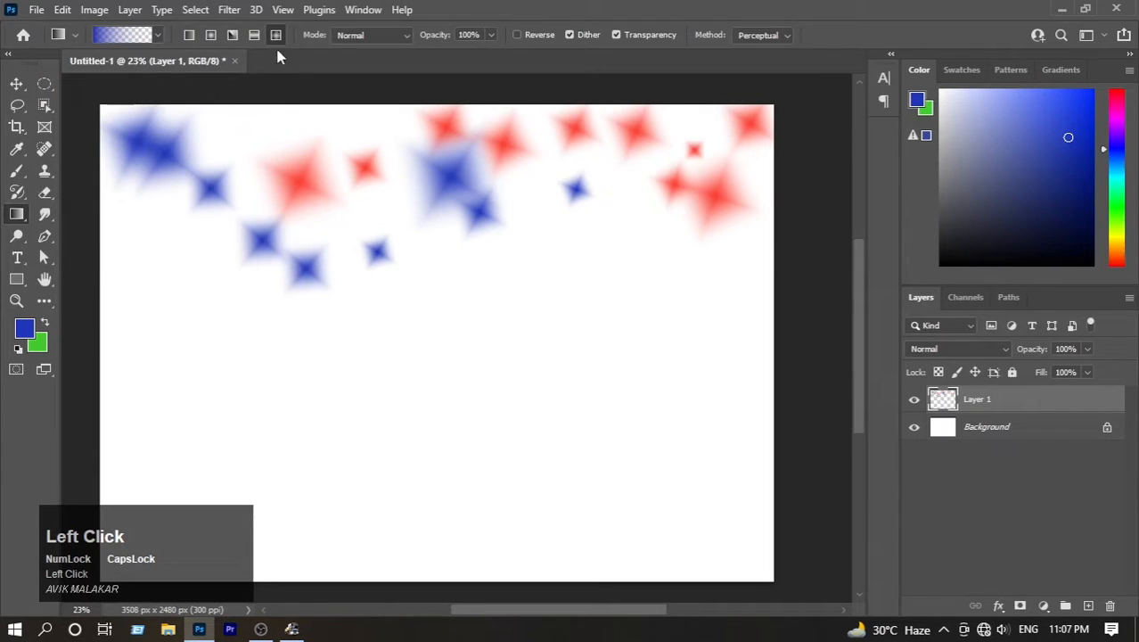
Set the gradient's blending mode to Darker Color and draw three more blue diamonds around the middle of the canvas.
{"action": "left_click", "coordinate": [400, 34]}
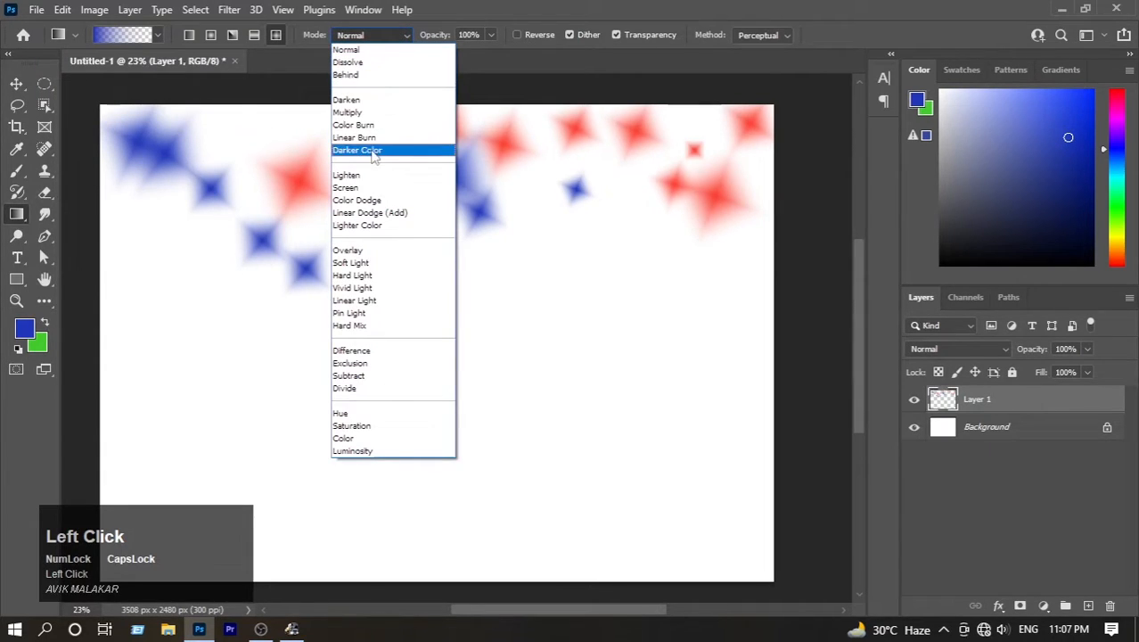
{"action": "left_click", "coordinate": [373, 151]}
{"action": "left_click_drag", "start_coordinate": [552, 285], "coordinate": [534, 346]}
{"action": "left_click_drag", "start_coordinate": [613, 287], "coordinate": [597, 350]}
{"action": "left_click_drag", "start_coordinate": [369, 354], "coordinate": [373, 366]}
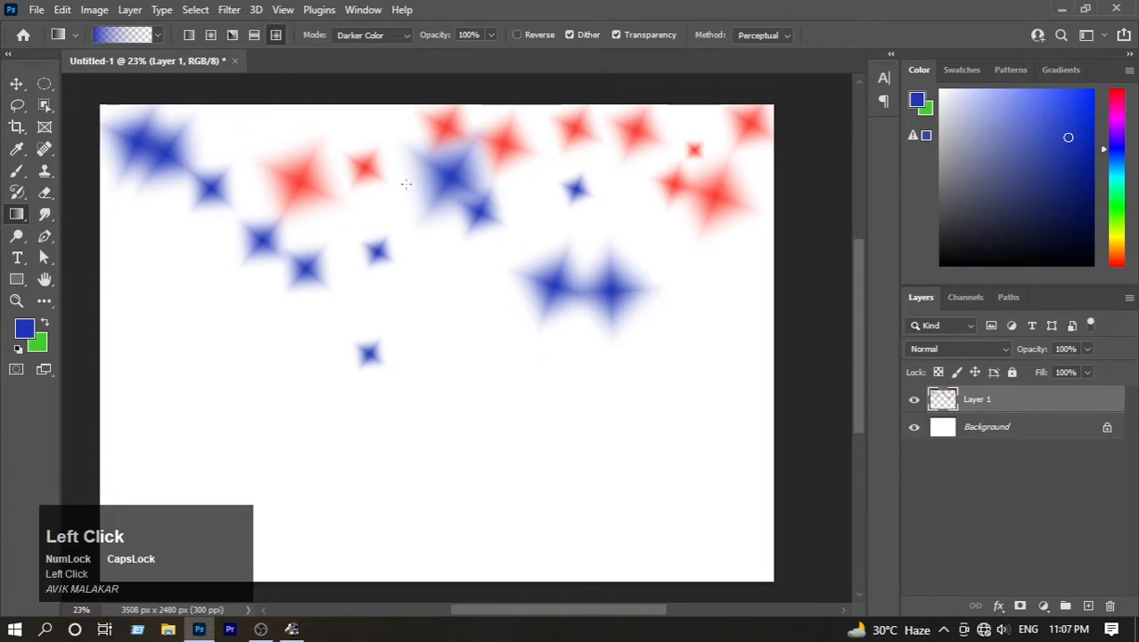
Set the gradient's blending mode to Soft Light and draw blue diamonds at the canvas's right edge, around the middle and along the upper edge.
{"action": "left_click", "coordinate": [400, 35]}
{"action": "left_click", "coordinate": [369, 256]}
{"action": "left_click_drag", "start_coordinate": [768, 265], "coordinate": [751, 319]}
{"action": "left_click_drag", "start_coordinate": [504, 322], "coordinate": [487, 362]}
{"action": "left_click_drag", "start_coordinate": [589, 139], "coordinate": [558, 208]}
{"action": "left_click_drag", "start_coordinate": [536, 147], "coordinate": [481, 196]}
{"action": "left_click_drag", "start_coordinate": [492, 130], "coordinate": [353, 146]}
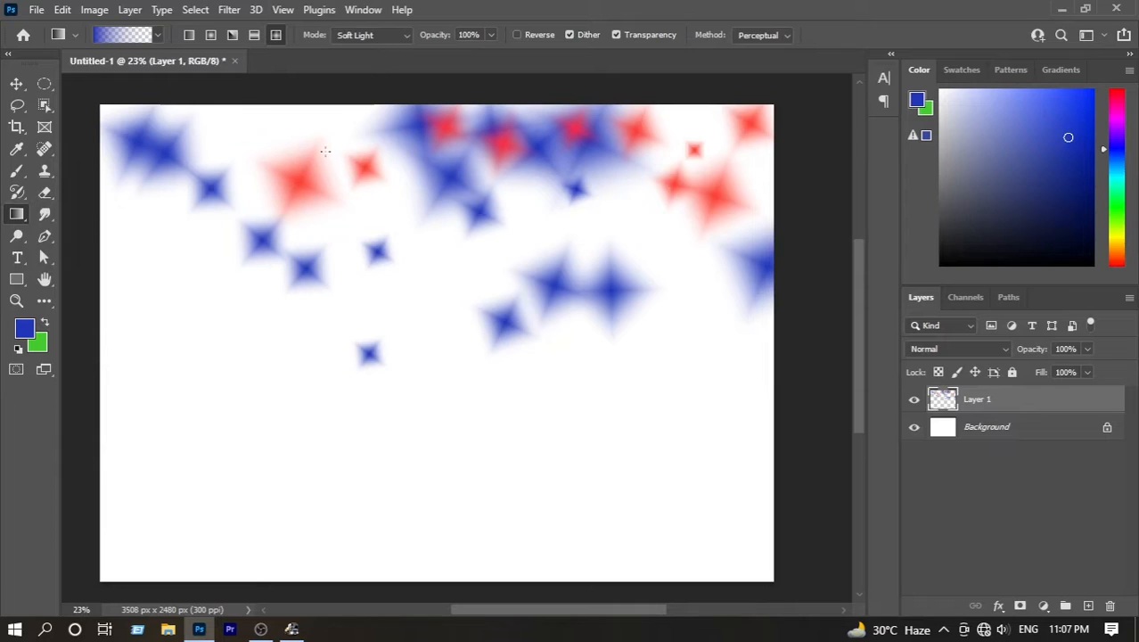
Draw blue diamonds over and around the large red diamond in the upper left, continuing diagonally down to the lower right.
{"action": "left_click_drag", "start_coordinate": [325, 138], "coordinate": [309, 224]}
{"action": "mouse_move", "coordinate": [306, 182]}
{"action": "left_mouse_down"}
{"action": "mouse_move", "coordinate": [306, 233]}
{"action": "mouse_move", "coordinate": [283, 223]}
{"action": "left_mouse_up"}
{"action": "left_click_drag", "start_coordinate": [310, 211], "coordinate": [307, 270]}
{"action": "left_click_drag", "start_coordinate": [321, 212], "coordinate": [320, 266]}
{"action": "left_click_drag", "start_coordinate": [360, 223], "coordinate": [391, 351]}
{"action": "left_click_drag", "start_coordinate": [481, 368], "coordinate": [481, 437]}
{"action": "left_click_drag", "start_coordinate": [586, 425], "coordinate": [581, 479]}
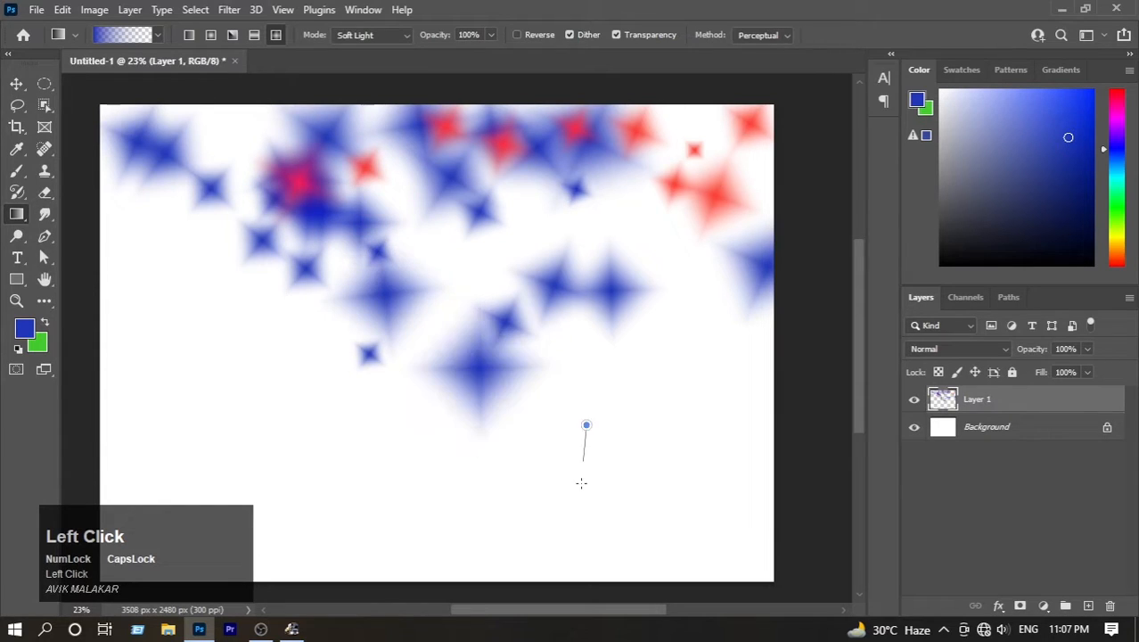
Scatter blue diamonds of different sizes over the lower half and the left side of the canvas.
{"action": "left_click_drag", "start_coordinate": [653, 399], "coordinate": [654, 478]}
{"action": "left_click_drag", "start_coordinate": [702, 502], "coordinate": [702, 521]}
{"action": "left_click_drag", "start_coordinate": [400, 481], "coordinate": [420, 532]}
{"action": "left_click_drag", "start_coordinate": [295, 401], "coordinate": [312, 433]}
{"action": "left_click_drag", "start_coordinate": [227, 384], "coordinate": [242, 401]}
{"action": "left_click_drag", "start_coordinate": [186, 351], "coordinate": [182, 365]}
{"action": "left_click_drag", "start_coordinate": [186, 307], "coordinate": [181, 324]}
{"action": "left_click_drag", "start_coordinate": [173, 266], "coordinate": [183, 286]}
{"action": "left_click_drag", "start_coordinate": [160, 247], "coordinate": [163, 294]}
{"action": "left_click_drag", "start_coordinate": [234, 296], "coordinate": [241, 336]}
{"action": "left_click_drag", "start_coordinate": [289, 372], "coordinate": [299, 393]}
{"action": "left_click_drag", "start_coordinate": [395, 412], "coordinate": [410, 445]}
{"action": "left_click_drag", "start_coordinate": [502, 488], "coordinate": [514, 502]}
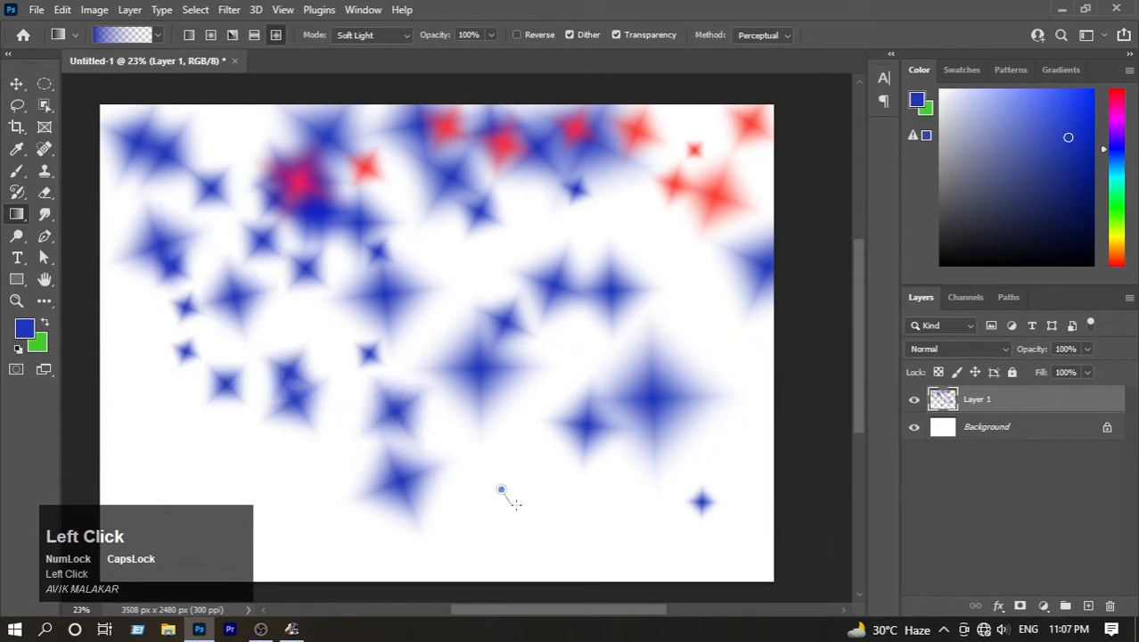
Cover the remaining white areas with more overlapping blue diamonds, using a darker blue foreground color for the last ones.
{"action": "mouse_move", "coordinate": [584, 503]}
{"action": "left_mouse_down"}
{"action": "mouse_move", "coordinate": [593, 516]}
{"action": "mouse_move", "coordinate": [566, 579]}
{"action": "left_mouse_up"}
{"action": "left_click_drag", "start_coordinate": [558, 317], "coordinate": [561, 379]}
{"action": "left_click_drag", "start_coordinate": [684, 217], "coordinate": [690, 283]}
{"action": "left_click_drag", "start_coordinate": [744, 470], "coordinate": [751, 501]}
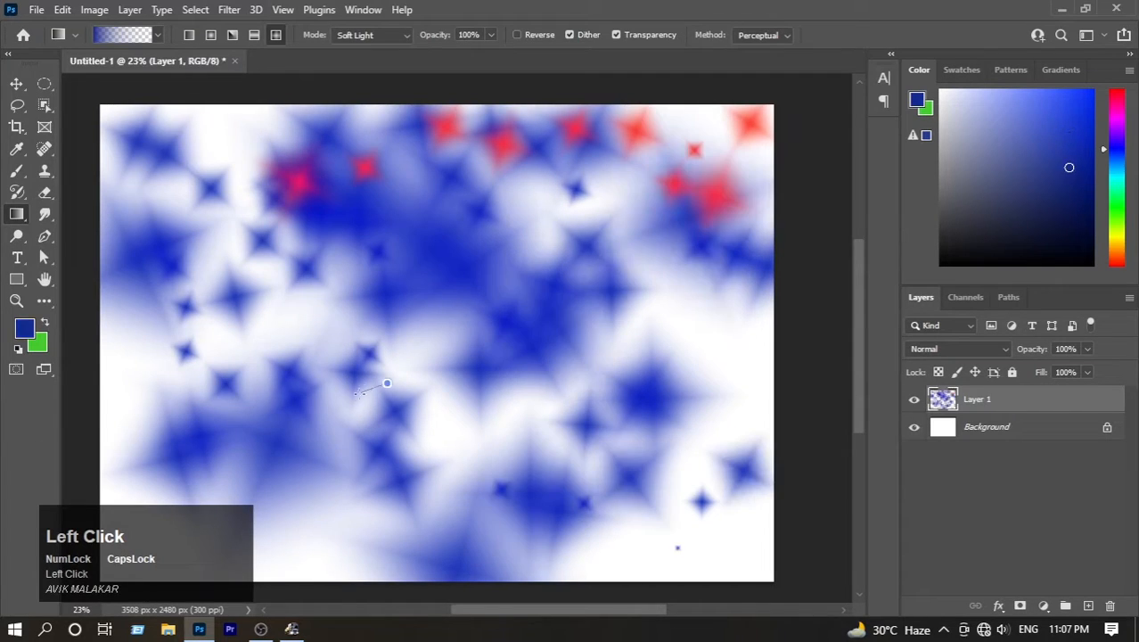
{"action": "left_click_drag", "start_coordinate": [386, 382], "coordinate": [399, 410]}
Change the foreground color to dark green and draw green diamonds of different sizes across the canvas.
{"action": "left_click", "coordinate": [1117, 192]}
{"action": "left_click_drag", "start_coordinate": [680, 314], "coordinate": [686, 361]}
{"action": "left_click_drag", "start_coordinate": [252, 318], "coordinate": [260, 360]}
{"action": "left_click_drag", "start_coordinate": [290, 403], "coordinate": [293, 447]}
{"action": "left_click_drag", "start_coordinate": [381, 429], "coordinate": [384, 446]}
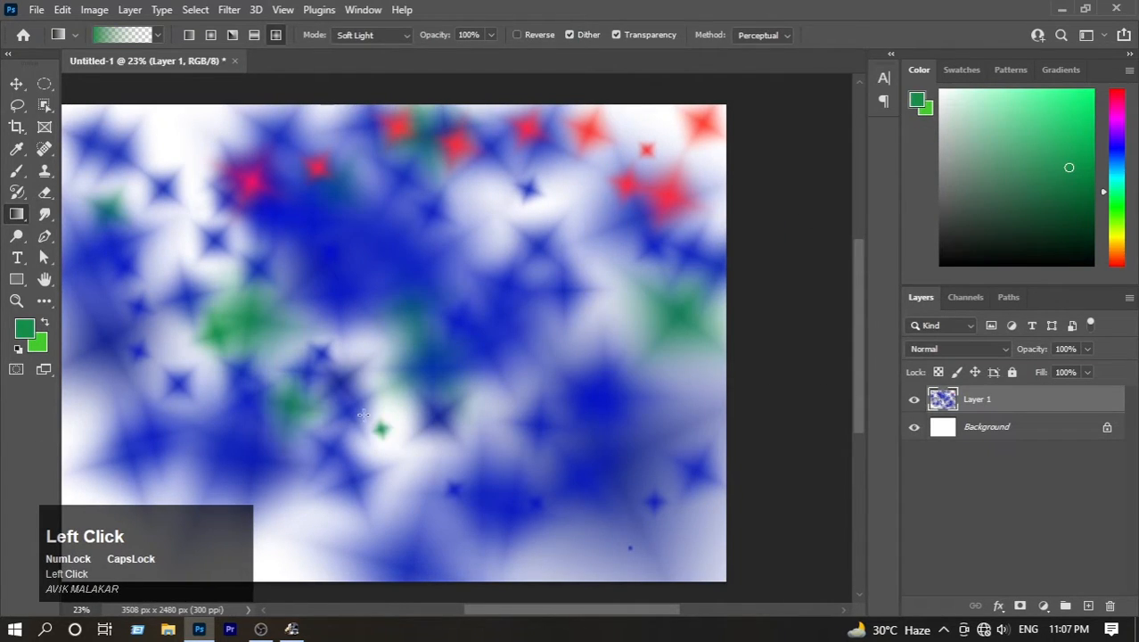
Browse the gradient presets, including the Purples group, and examine the preset groups in the Gradient Editor.
{"action": "left_click", "coordinate": [158, 37]}
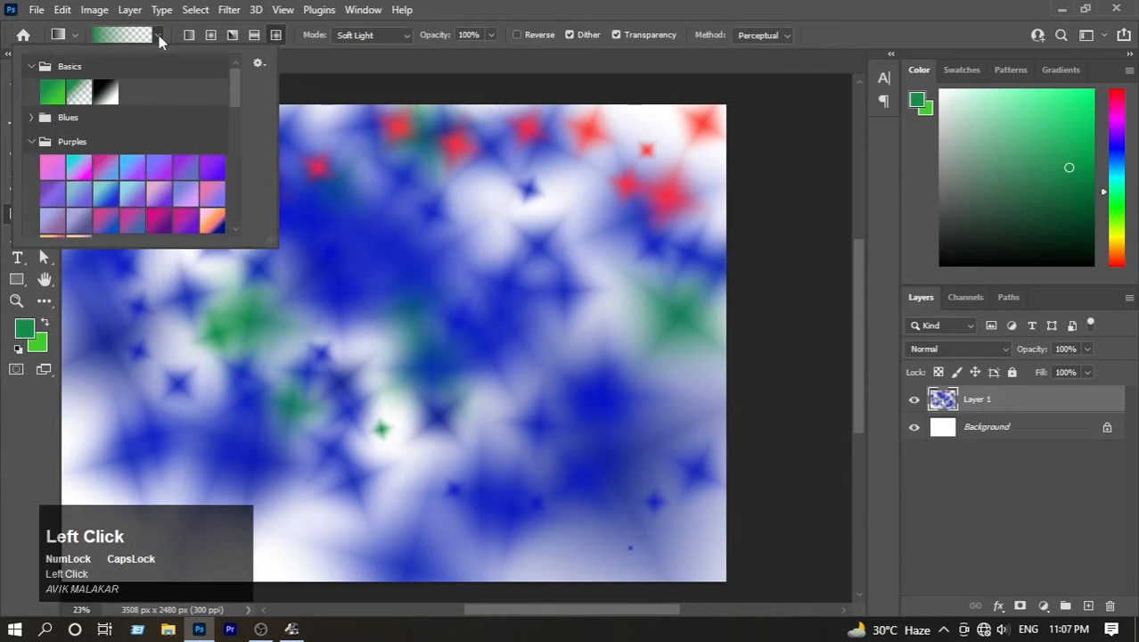
{"action": "scroll", "coordinate": [134, 169], "scroll_direction": "down", "scroll_amount": 2}
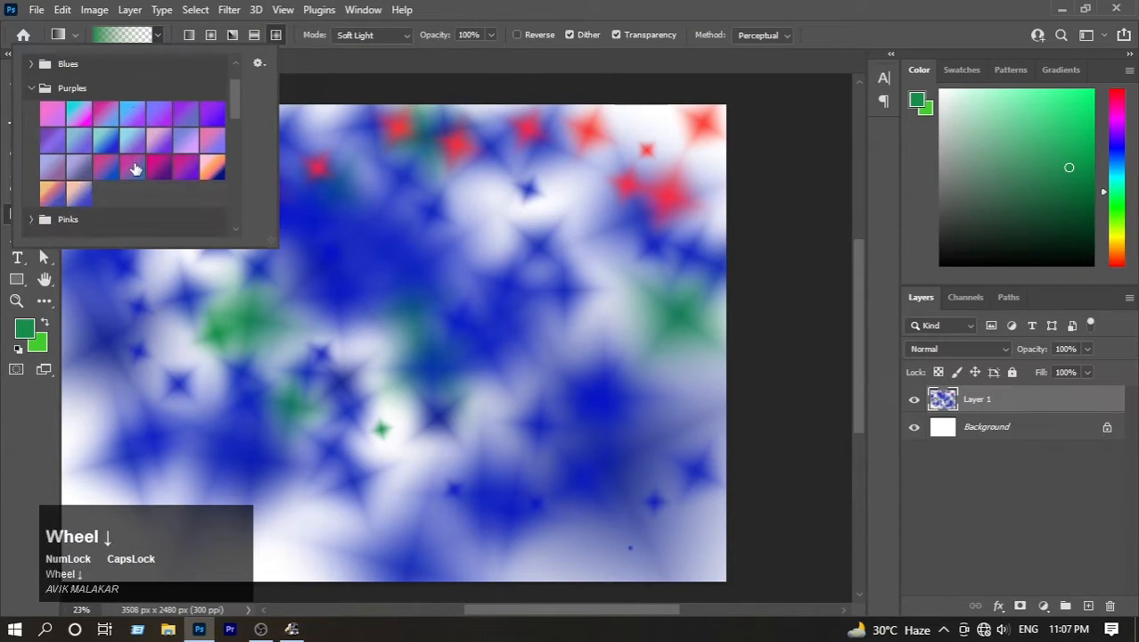
{"action": "scroll", "coordinate": [135, 169], "scroll_direction": "down", "scroll_amount": 1}
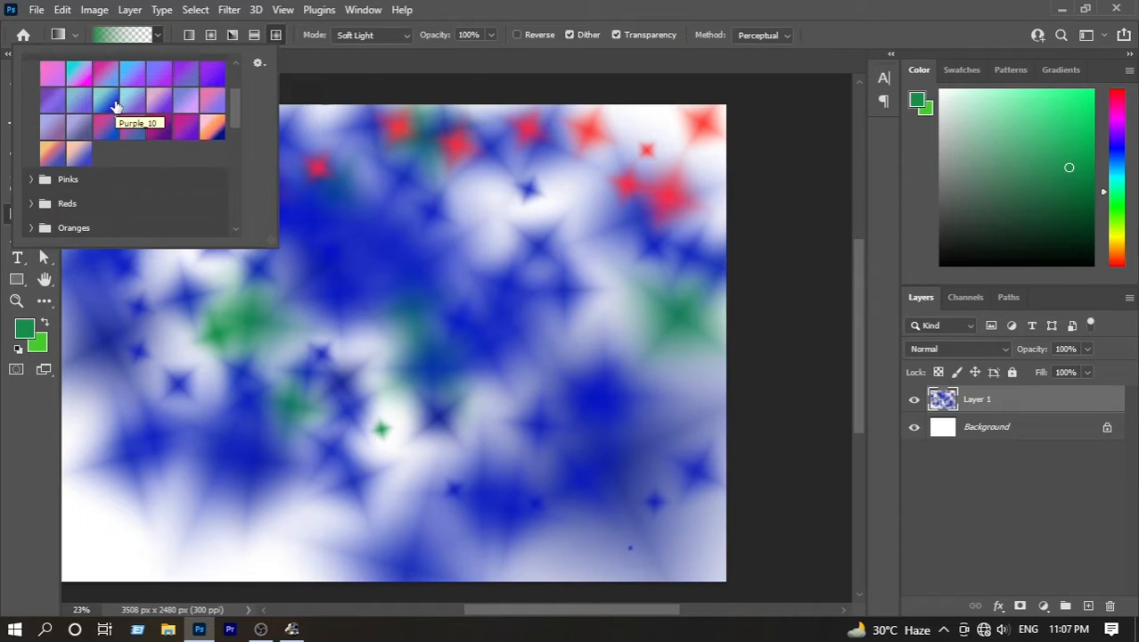
{"action": "left_click", "coordinate": [122, 39]}
{"action": "left_click_drag", "start_coordinate": [260, 72], "coordinate": [524, 67]}
{"action": "scroll", "coordinate": [501, 141], "scroll_direction": "down", "scroll_amount": 5}
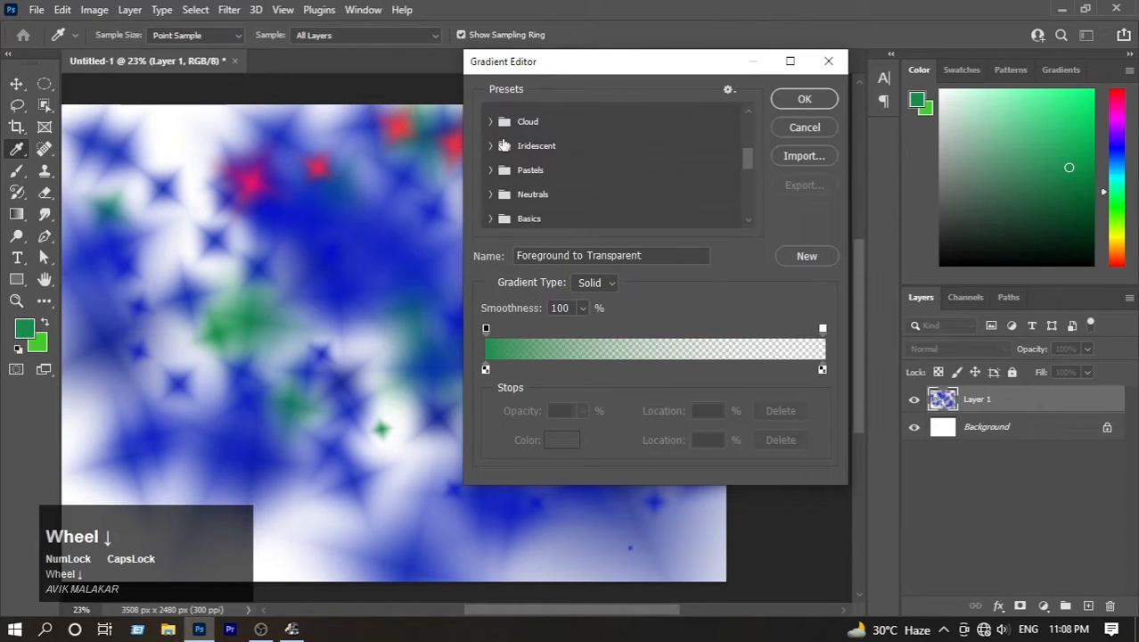
{"action": "scroll", "coordinate": [502, 145], "scroll_direction": "up", "scroll_amount": 5}
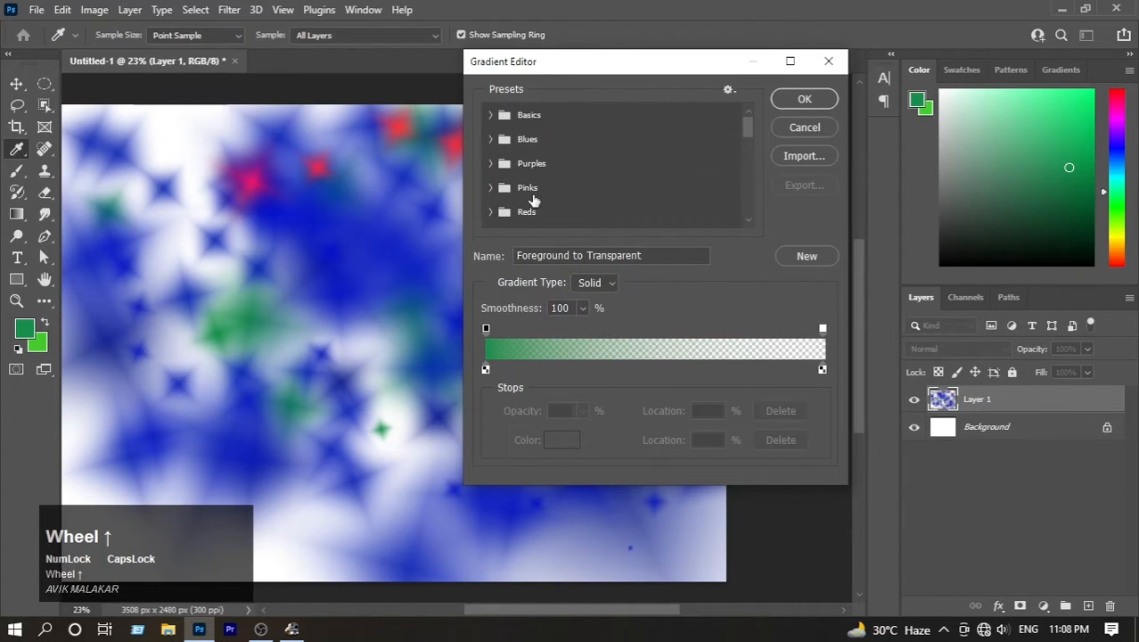
Change the gradient's starting color stop at 0% to bright blue.
{"action": "left_click", "coordinate": [485, 371]}
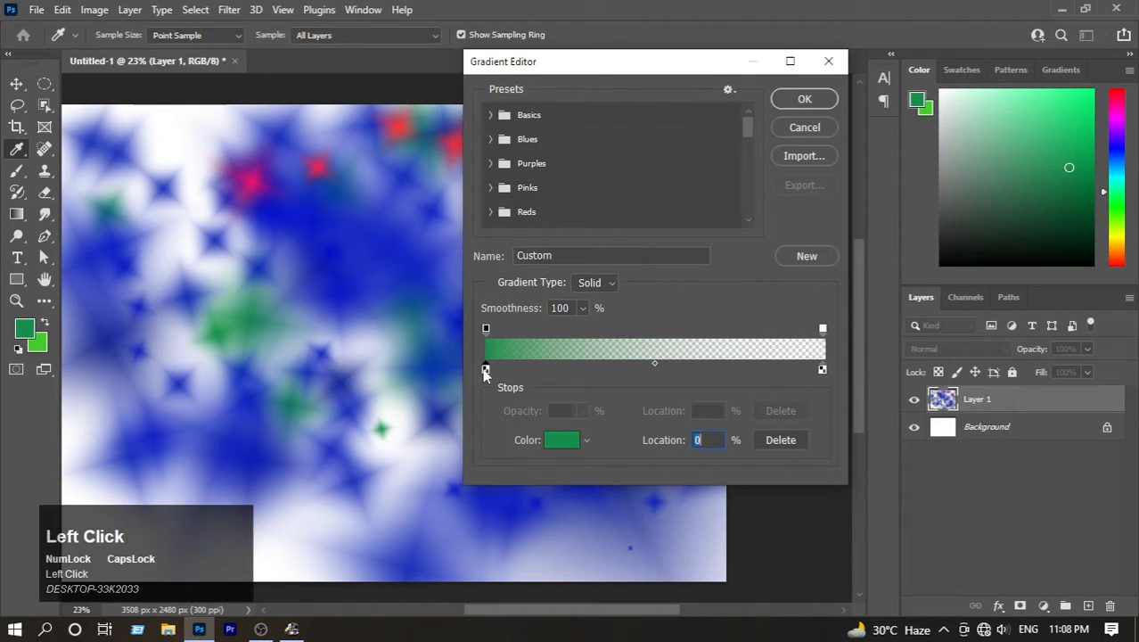
{"action": "left_click", "coordinate": [559, 443]}
{"action": "left_click", "coordinate": [827, 259]}
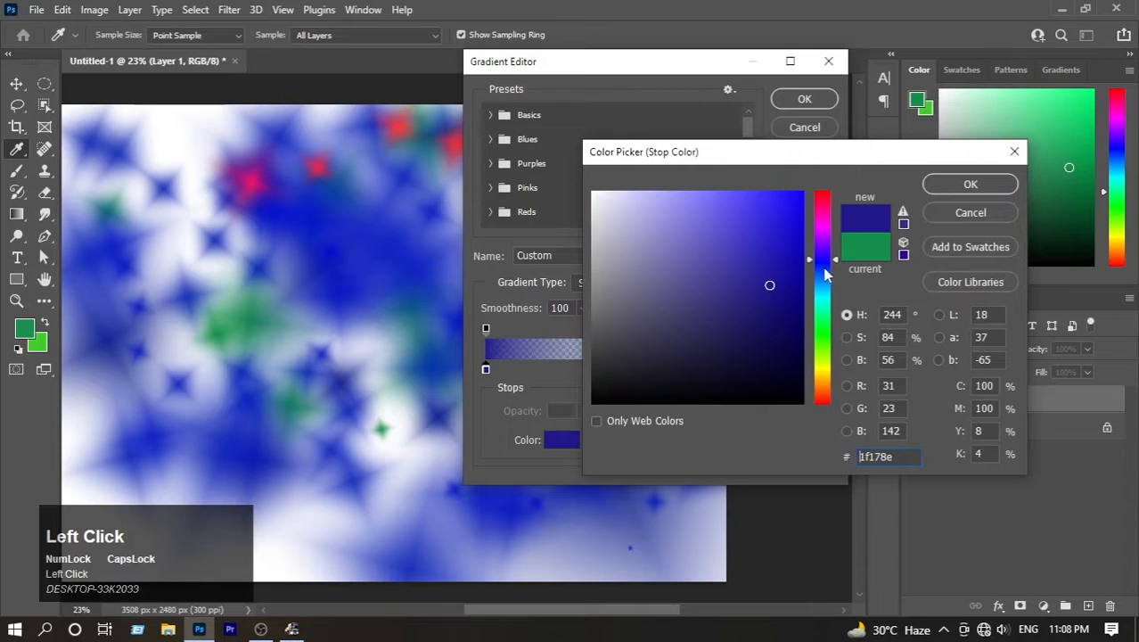
{"action": "left_click", "coordinate": [757, 217]}
{"action": "left_click", "coordinate": [970, 184]}
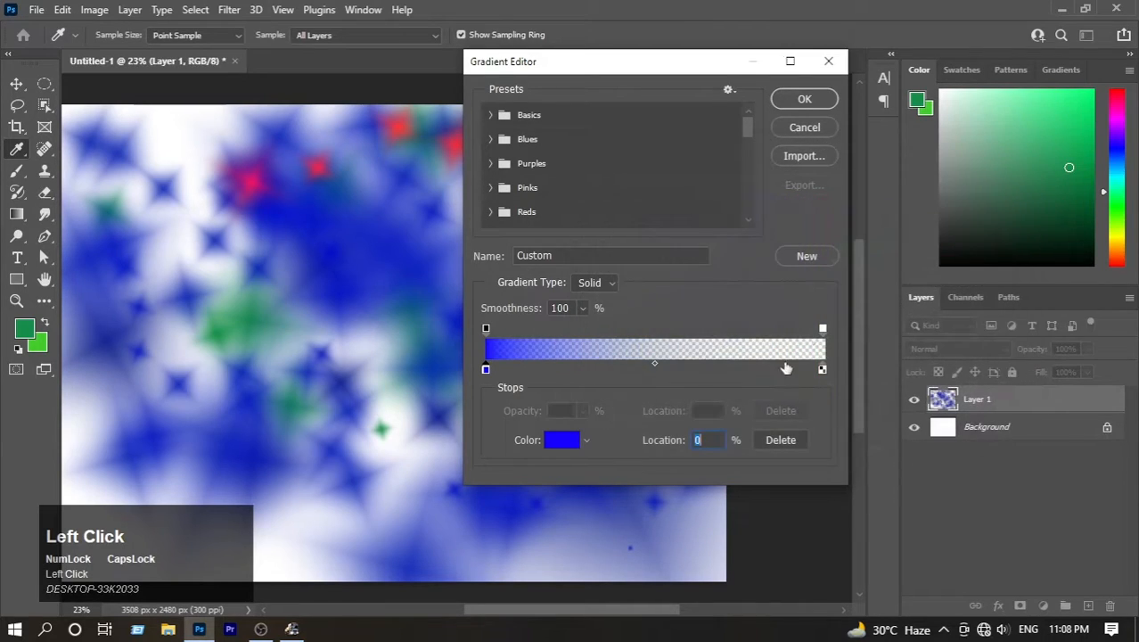
Change the gradient's end color stop at 100% to magenta, accept the gradient and draw small diamonds with it in the upper part.
{"action": "left_click", "coordinate": [822, 369]}
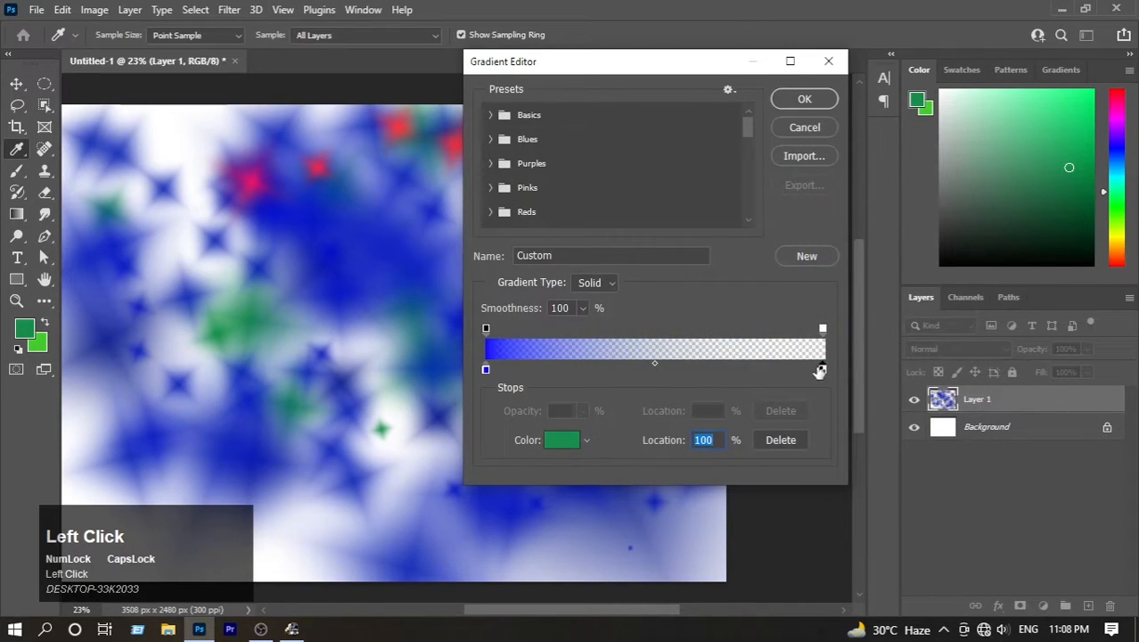
{"action": "left_click", "coordinate": [560, 439]}
{"action": "left_click_drag", "start_coordinate": [822, 301], "coordinate": [822, 225]}
{"action": "left_click", "coordinate": [800, 190]}
{"action": "left_click", "coordinate": [969, 185]}
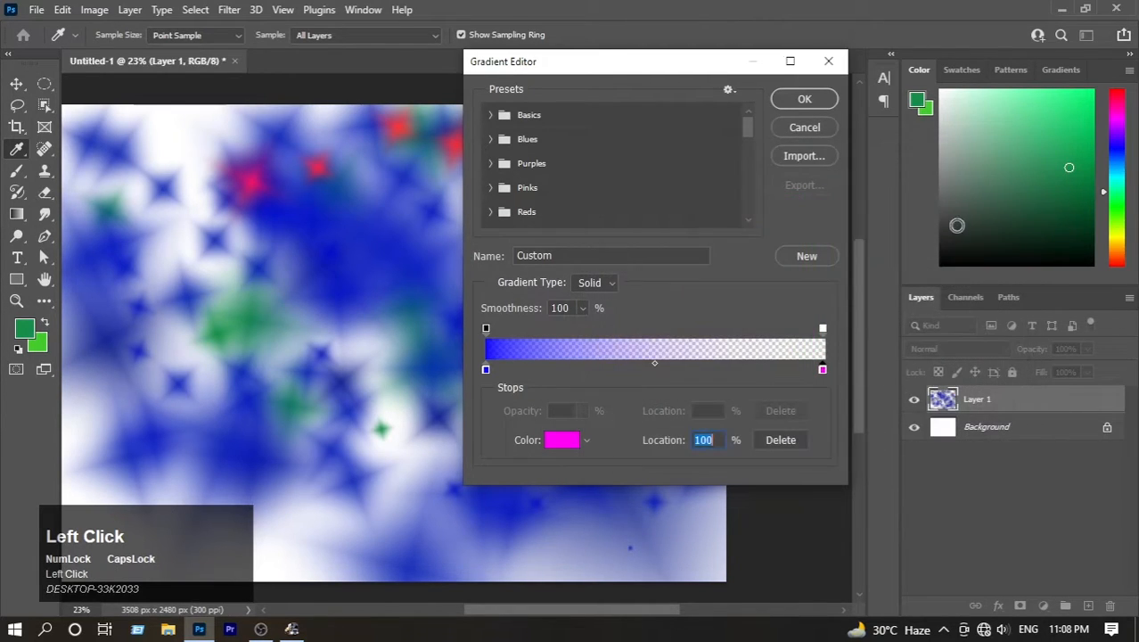
{"action": "left_click", "coordinate": [805, 100]}
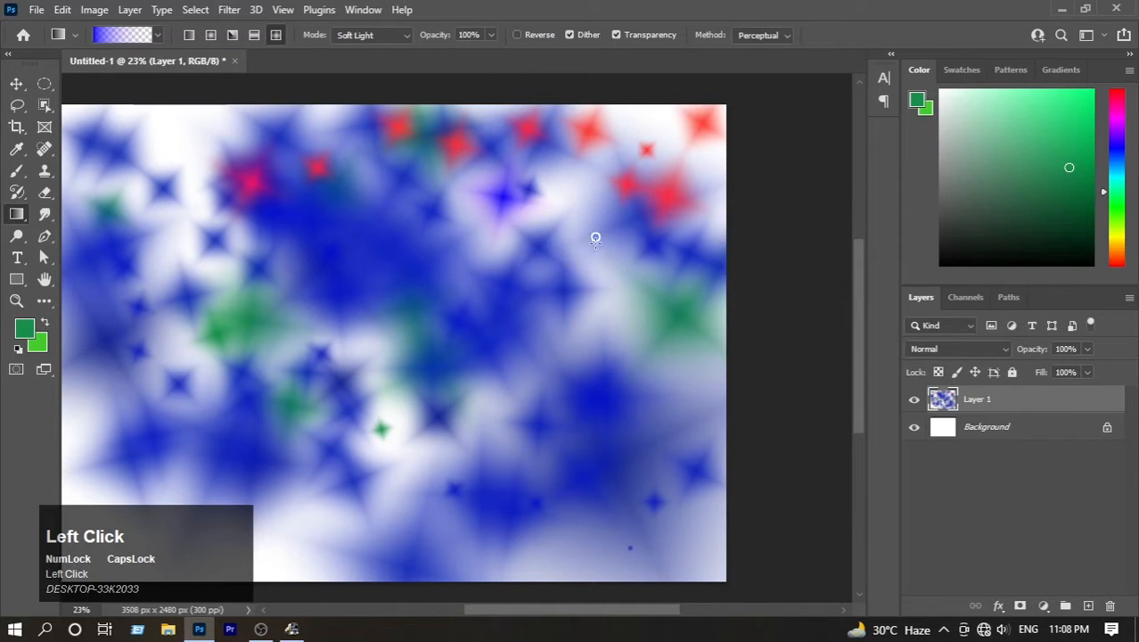
{"action": "left_click_drag", "start_coordinate": [595, 237], "coordinate": [596, 244]}
Switch to an opaque blue-to-green gradient and draw repeated Soft Light diamonds of different sizes over the canvas.
{"action": "left_click", "coordinate": [123, 35]}
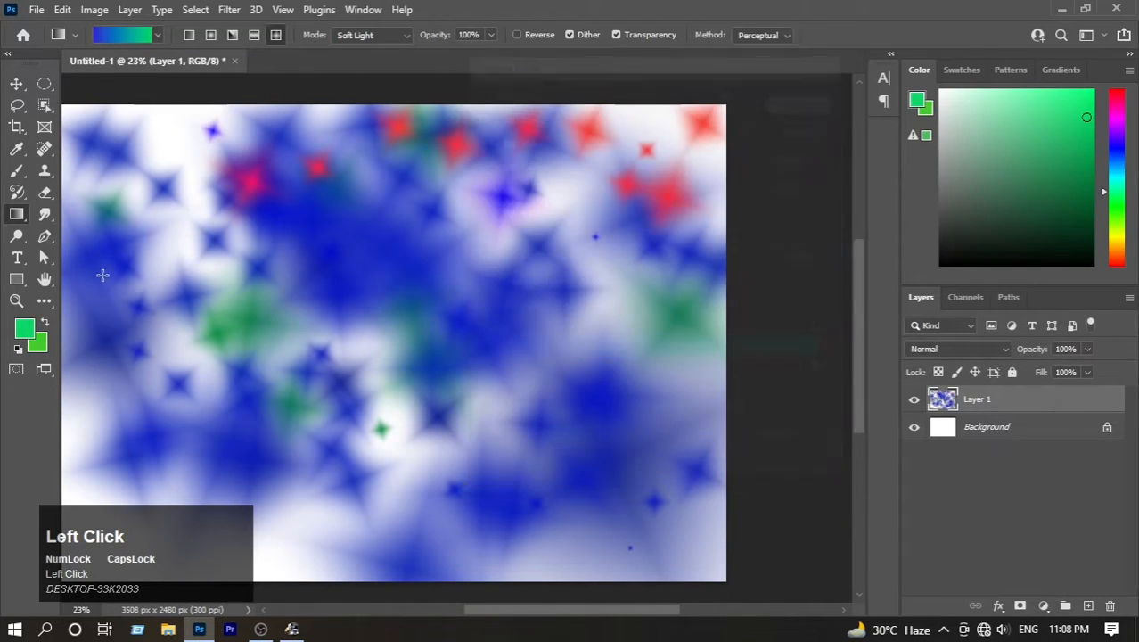
{"action": "left_click_drag", "start_coordinate": [163, 218], "coordinate": [207, 253]}
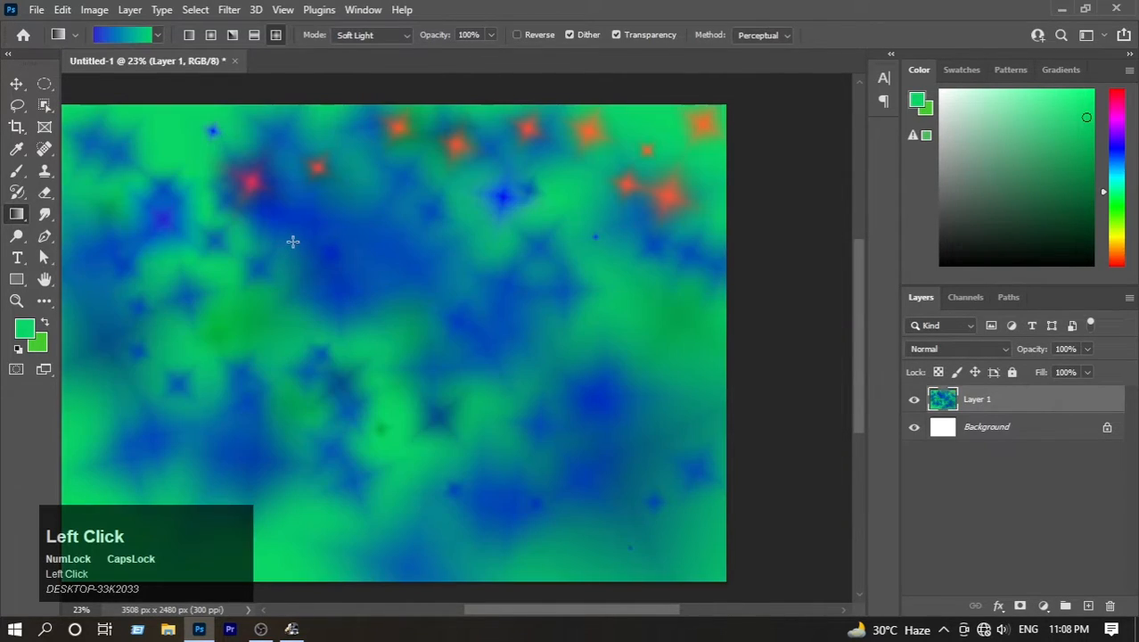
{"action": "left_click_drag", "start_coordinate": [304, 263], "coordinate": [326, 308]}
{"action": "left_click_drag", "start_coordinate": [505, 285], "coordinate": [433, 522]}
{"action": "left_click_drag", "start_coordinate": [367, 367], "coordinate": [314, 401]}
{"action": "left_click_drag", "start_coordinate": [316, 152], "coordinate": [313, 321]}
{"action": "left_click_drag", "start_coordinate": [439, 299], "coordinate": [434, 294]}
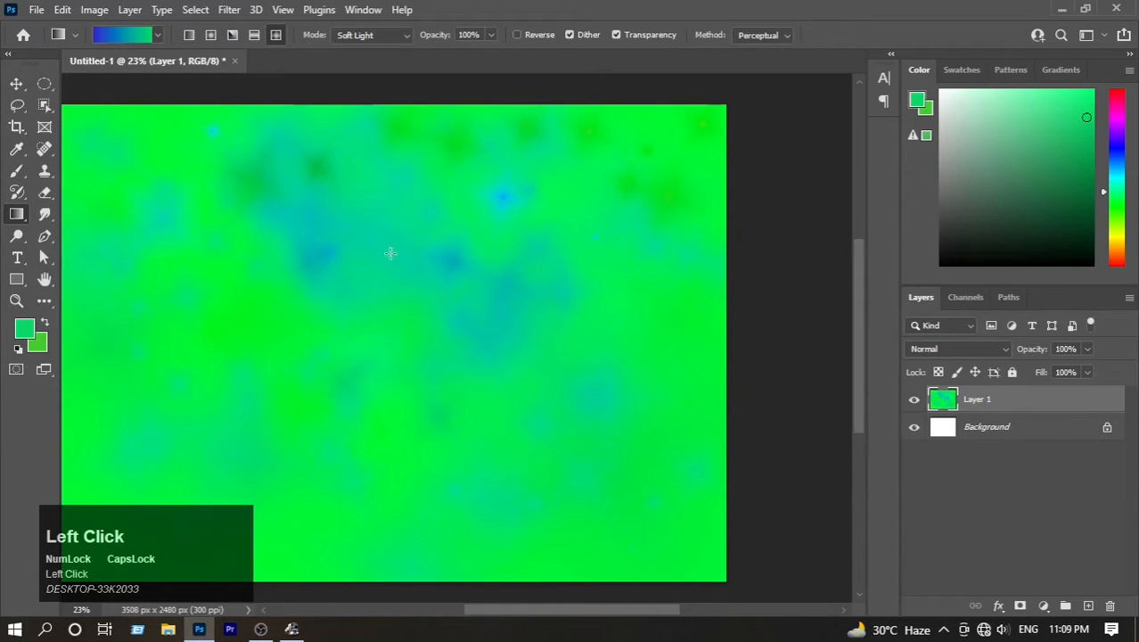
{"action": "left_click_drag", "start_coordinate": [375, 220], "coordinate": [369, 264]}
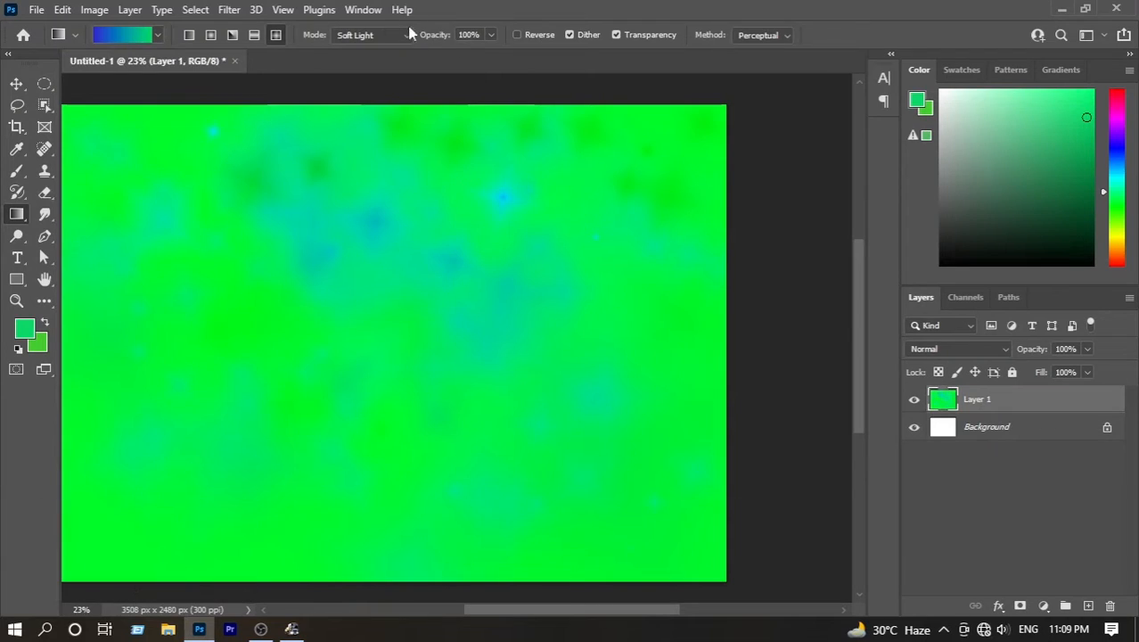
Set the gradient's blending mode to Normal and draw a series of blue-to-green diamonds around the canvas, ending near the lower edge.
{"action": "left_click", "coordinate": [374, 36]}
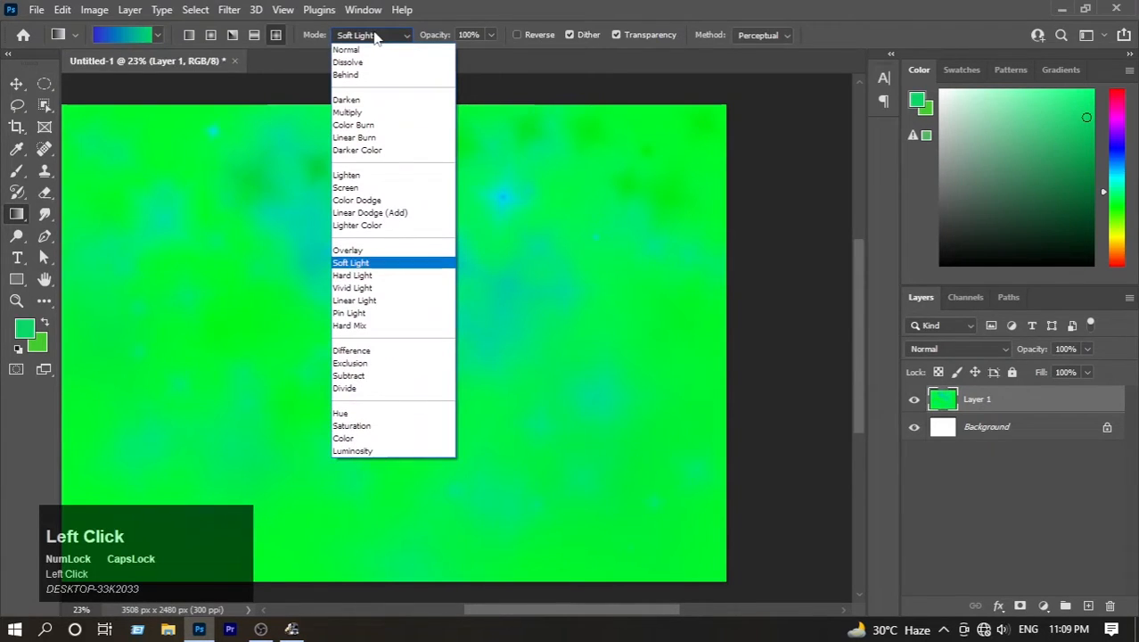
{"action": "left_click", "coordinate": [352, 50]}
{"action": "left_click_drag", "start_coordinate": [406, 140], "coordinate": [399, 178]}
{"action": "left_click_drag", "start_coordinate": [338, 196], "coordinate": [314, 239]}
{"action": "left_click_drag", "start_coordinate": [237, 239], "coordinate": [185, 275]}
{"action": "left_click_drag", "start_coordinate": [260, 330], "coordinate": [285, 343]}
{"action": "left_click_drag", "start_coordinate": [350, 386], "coordinate": [365, 396]}
{"action": "left_click_drag", "start_coordinate": [416, 431], "coordinate": [433, 442]}
{"action": "left_click_drag", "start_coordinate": [473, 475], "coordinate": [522, 517]}
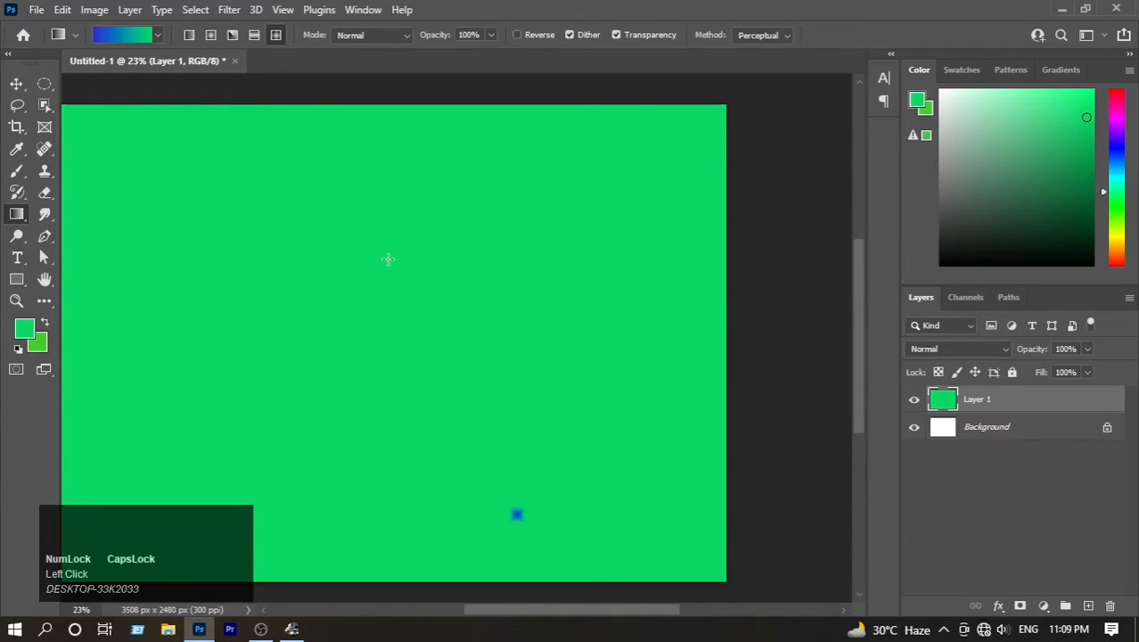
Open the current gradient for editing and change its starting color stop to white (#ffffff).
{"action": "left_click", "coordinate": [124, 35]}
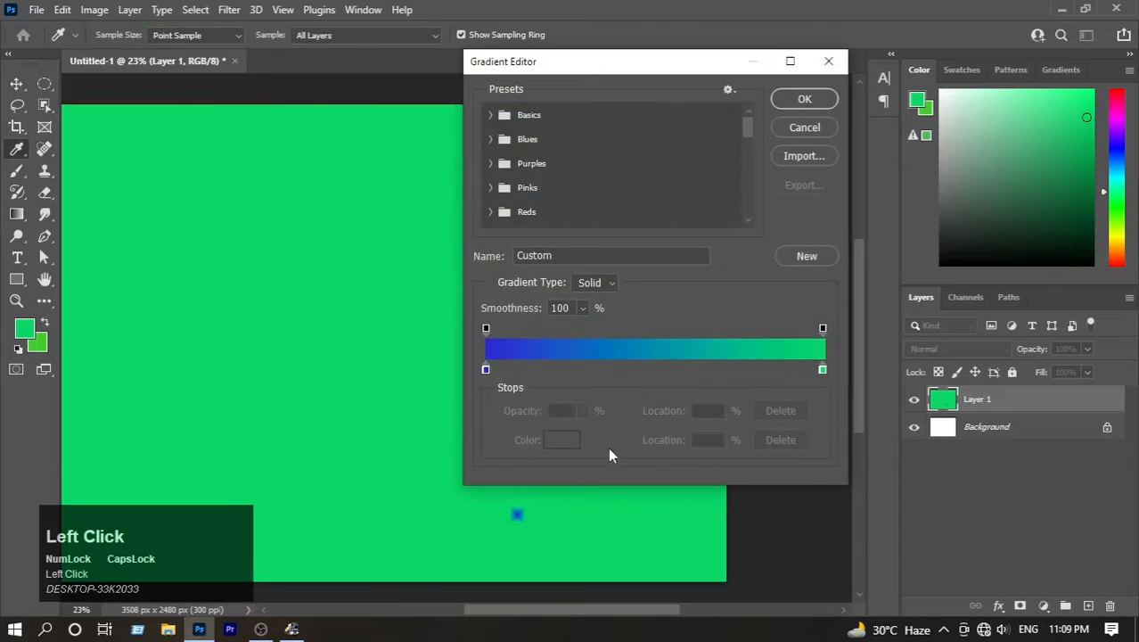
{"action": "left_click", "coordinate": [486, 371]}
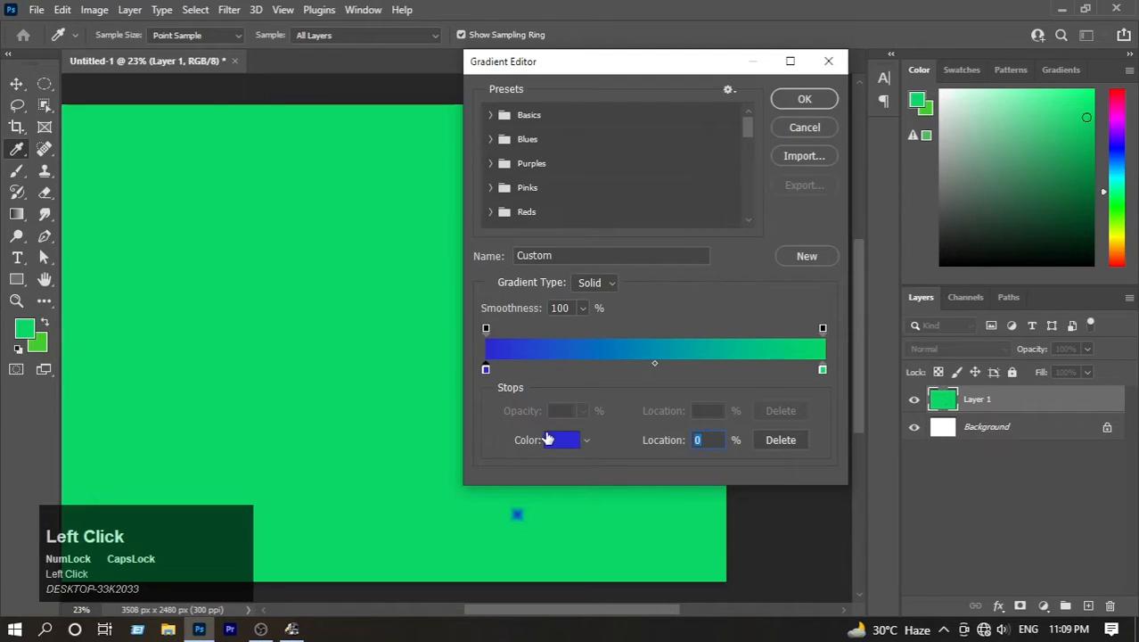
{"action": "left_click", "coordinate": [555, 448]}
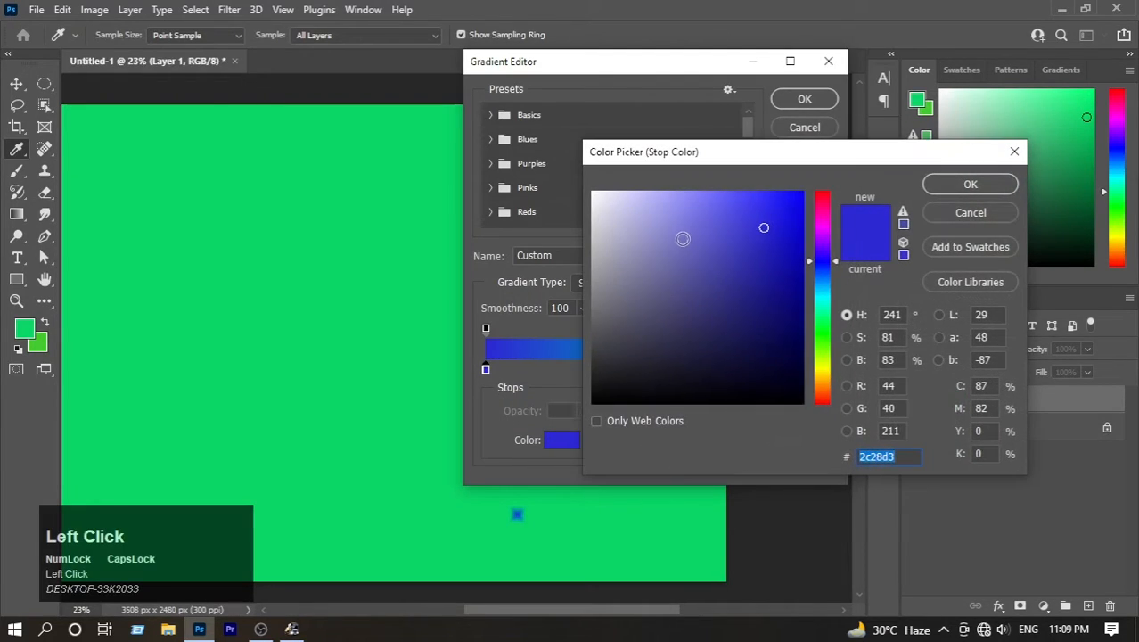
{"action": "left_click_drag", "start_coordinate": [682, 238], "coordinate": [530, 167]}
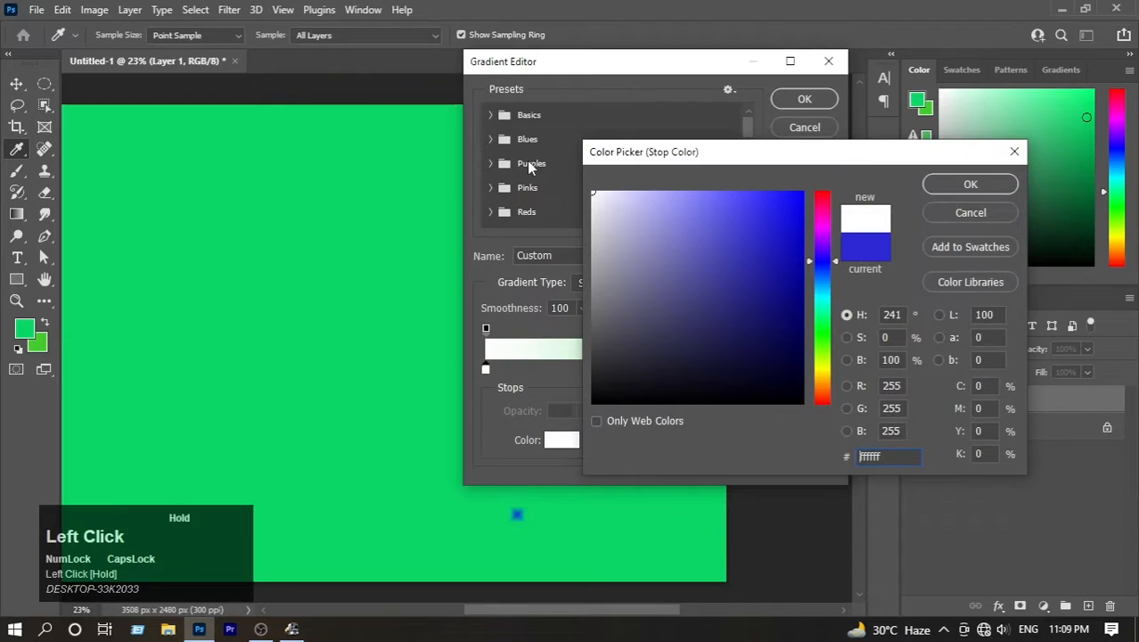
{"action": "left_click", "coordinate": [971, 183]}
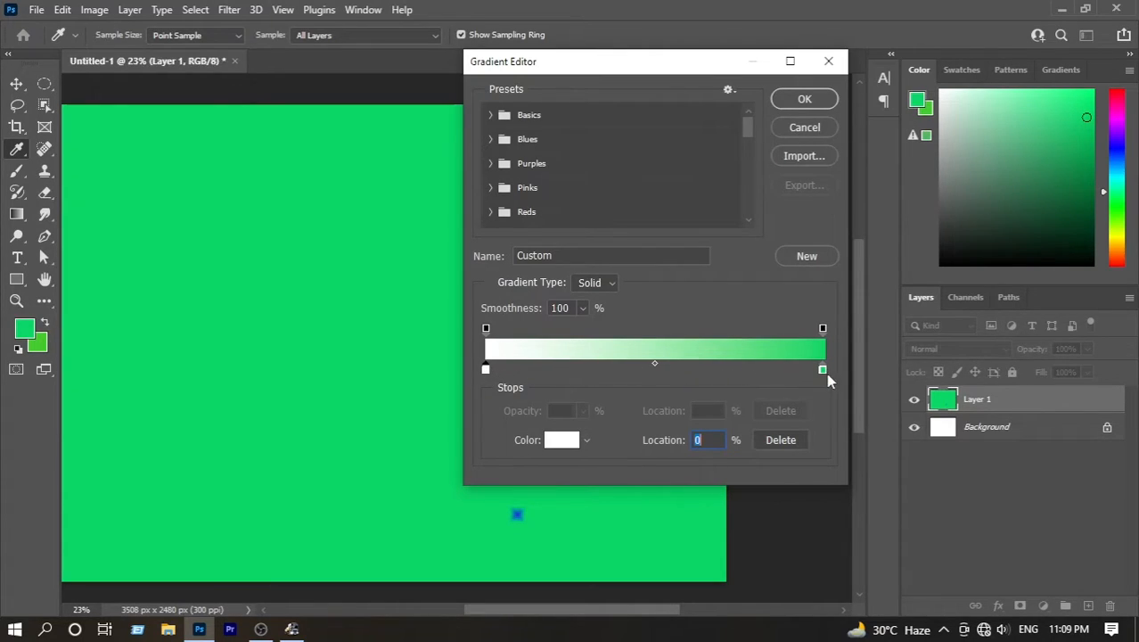
Move the green end stop to 6% and add a white color stop at 12%.
{"action": "left_click_drag", "start_coordinate": [821, 373], "coordinate": [506, 371]}
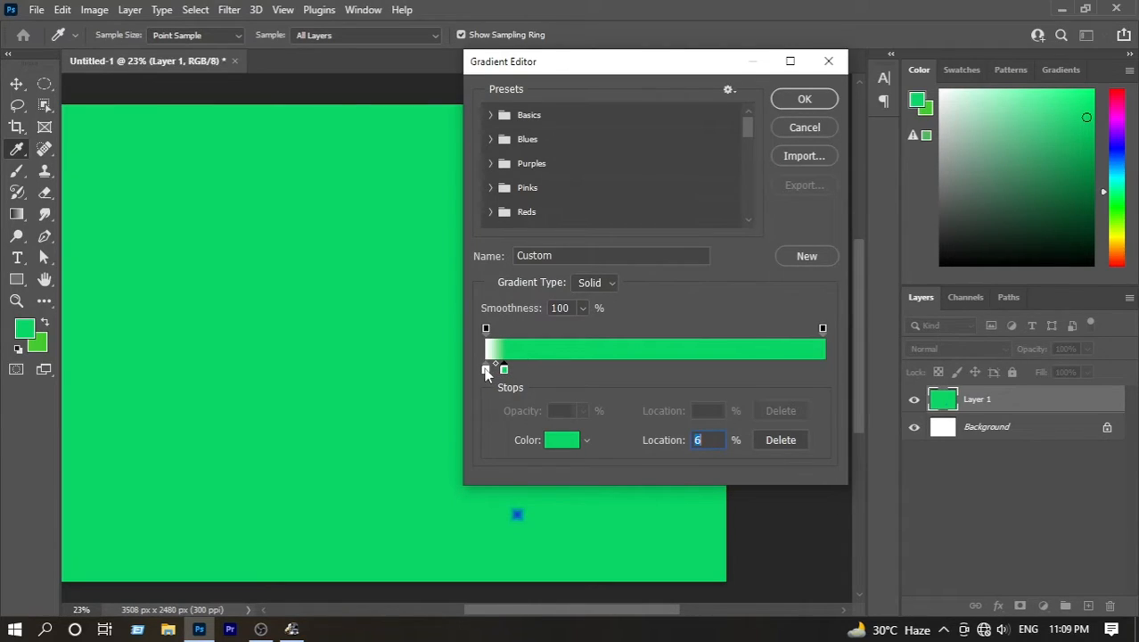
{"action": "left_click_drag", "start_coordinate": [486, 372], "coordinate": [533, 395]}
{"action": "key", "text": "ctrl+z"}
{"action": "left_click", "coordinate": [532, 398]}
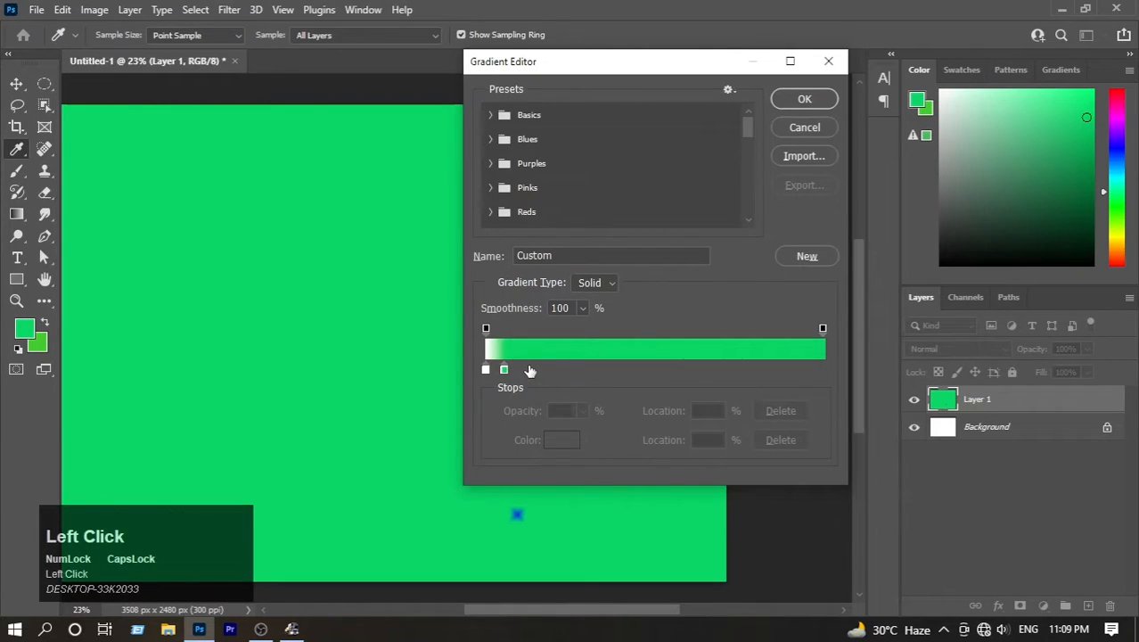
{"action": "left_click", "coordinate": [529, 370]}
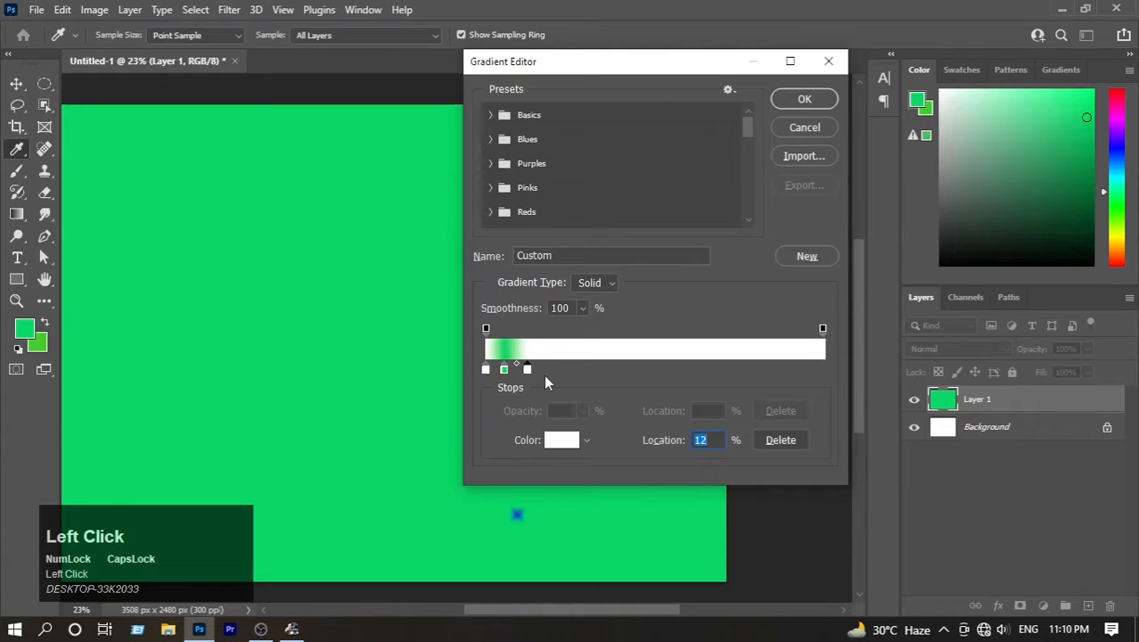
Duplicate the green stop beyond the white one at 12% and add a gray-green #4a8263 stop at 30%.
{"action": "key", "text": "alt"}
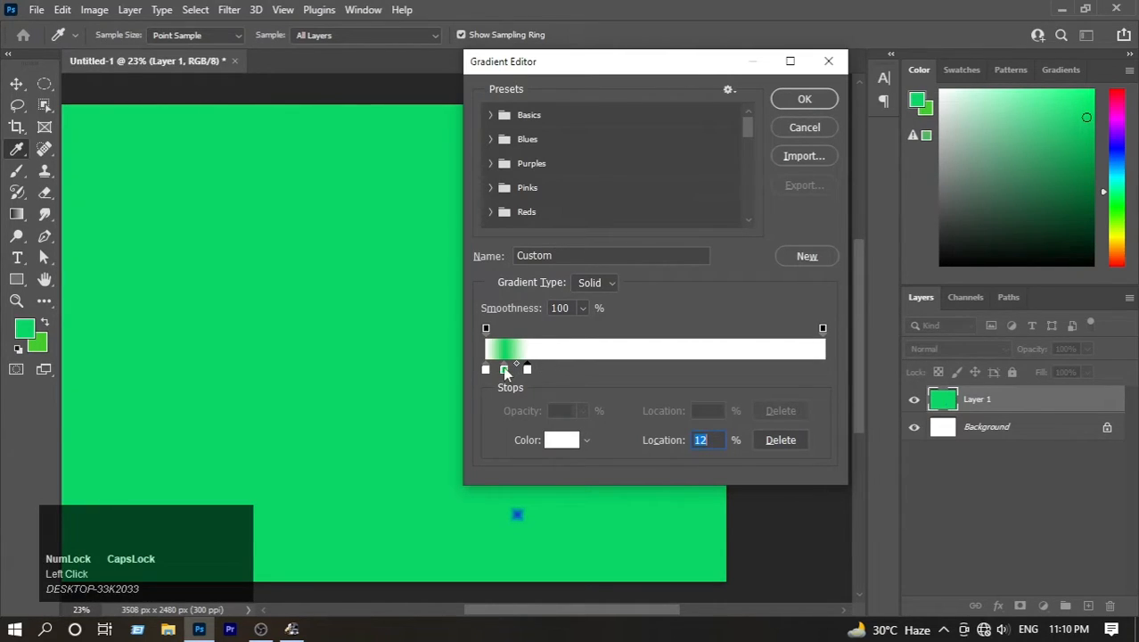
{"action": "left_click_drag", "start_coordinate": [503, 369], "coordinate": [560, 372], "text": "alt"}
{"action": "left_click", "coordinate": [586, 371]}
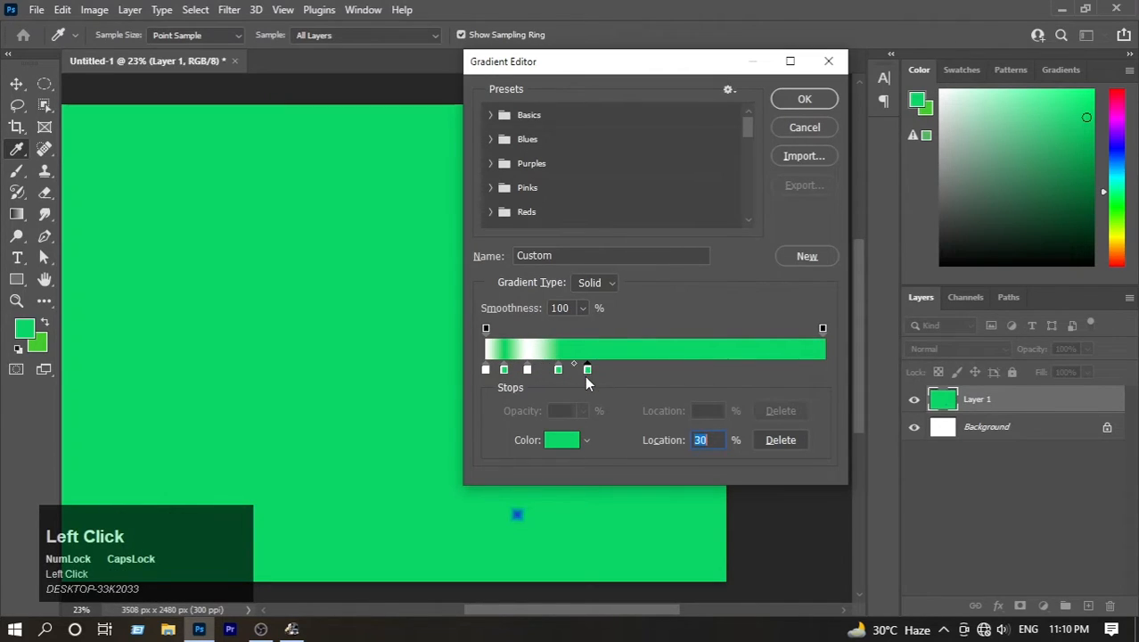
{"action": "left_click", "coordinate": [559, 441]}
{"action": "left_click_drag", "start_coordinate": [648, 348], "coordinate": [686, 294]}
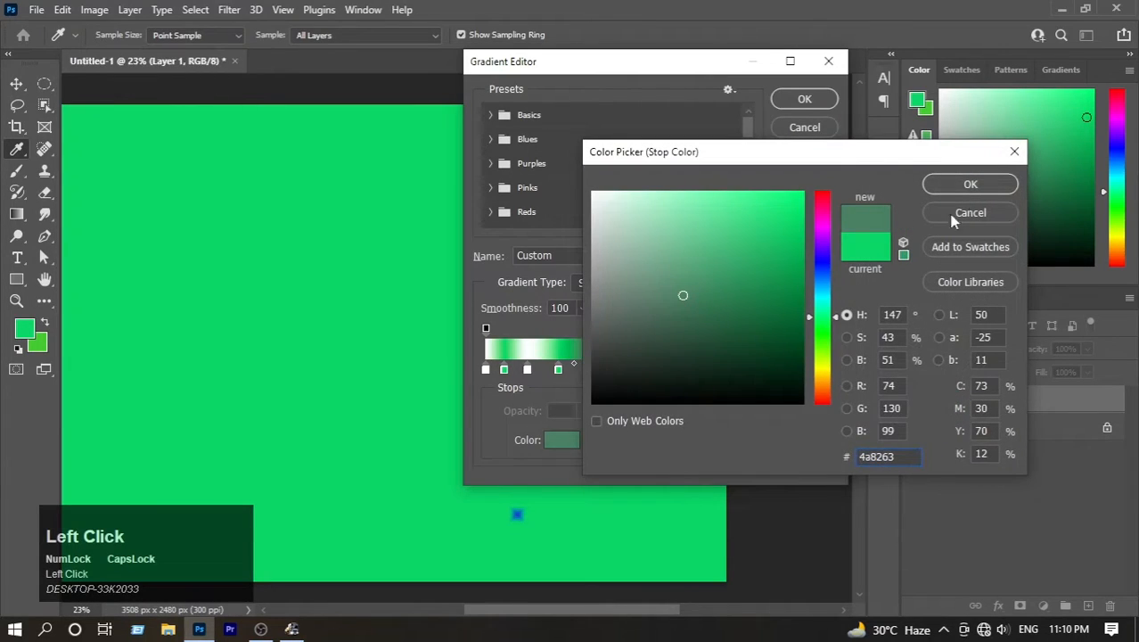
{"action": "left_click", "coordinate": [970, 183]}
Add a magenta color stop at 39% and another color stop at 45%.
{"action": "left_click", "coordinate": [618, 369]}
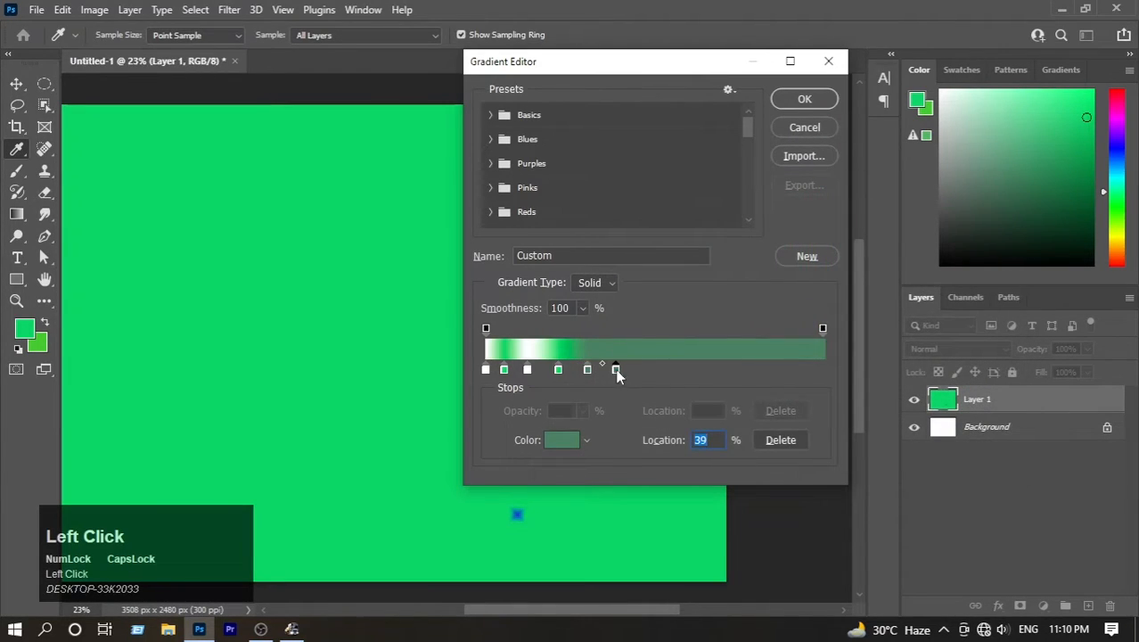
{"action": "left_click", "coordinate": [559, 441]}
{"action": "left_click", "coordinate": [821, 220]}
{"action": "left_click", "coordinate": [758, 226]}
{"action": "left_click", "coordinate": [975, 184]}
{"action": "left_click", "coordinate": [637, 368]}
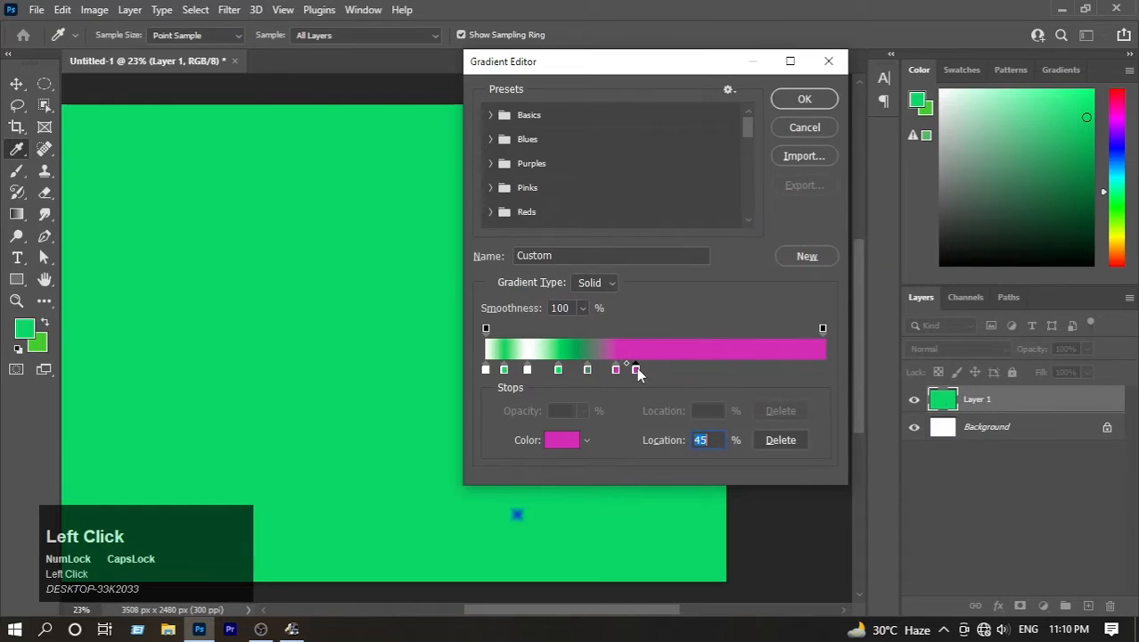
Remove the extra green and inner white stops and spread out the rest: green at 24%, gray-green past the middle, magenta near and at the end.
{"action": "left_click_drag", "start_coordinate": [636, 368], "coordinate": [766, 368]}
{"action": "left_click_drag", "start_coordinate": [587, 369], "coordinate": [686, 370]}
{"action": "left_click_drag", "start_coordinate": [559, 369], "coordinate": [509, 398]}
{"action": "left_click", "coordinate": [527, 371]}
{"action": "left_click_drag", "start_coordinate": [593, 369], "coordinate": [588, 399]}
{"action": "left_click", "coordinate": [567, 369]}
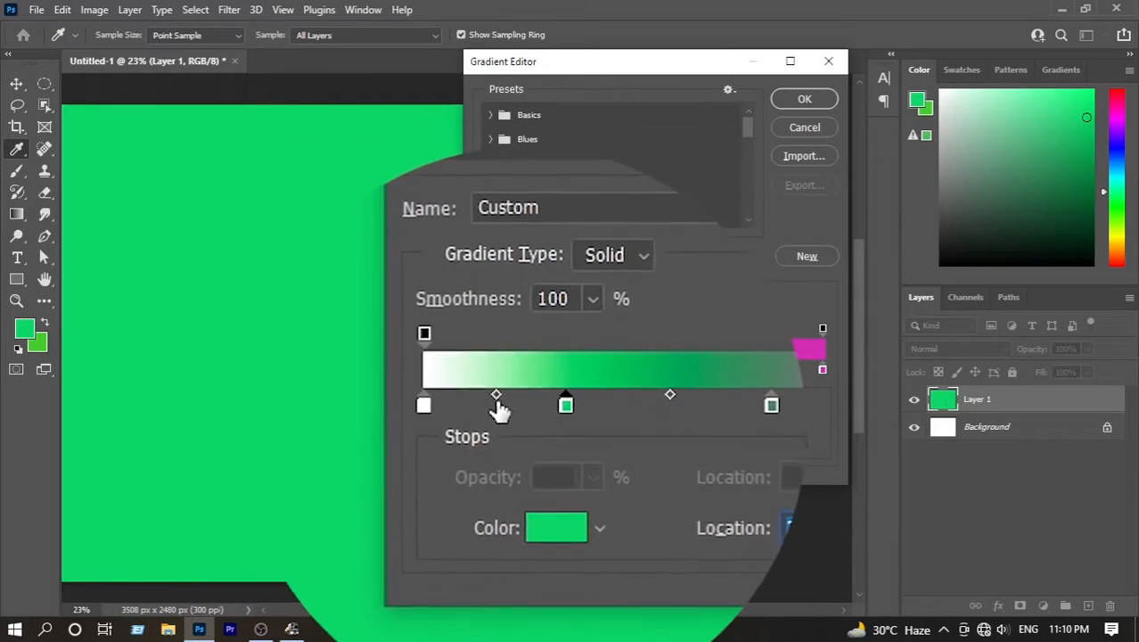
Try the midpoint between the white and green stops at 33%, 84% and 15%, and undo the midpoint changes.
{"action": "left_click_drag", "start_coordinate": [526, 365], "coordinate": [514, 364]}
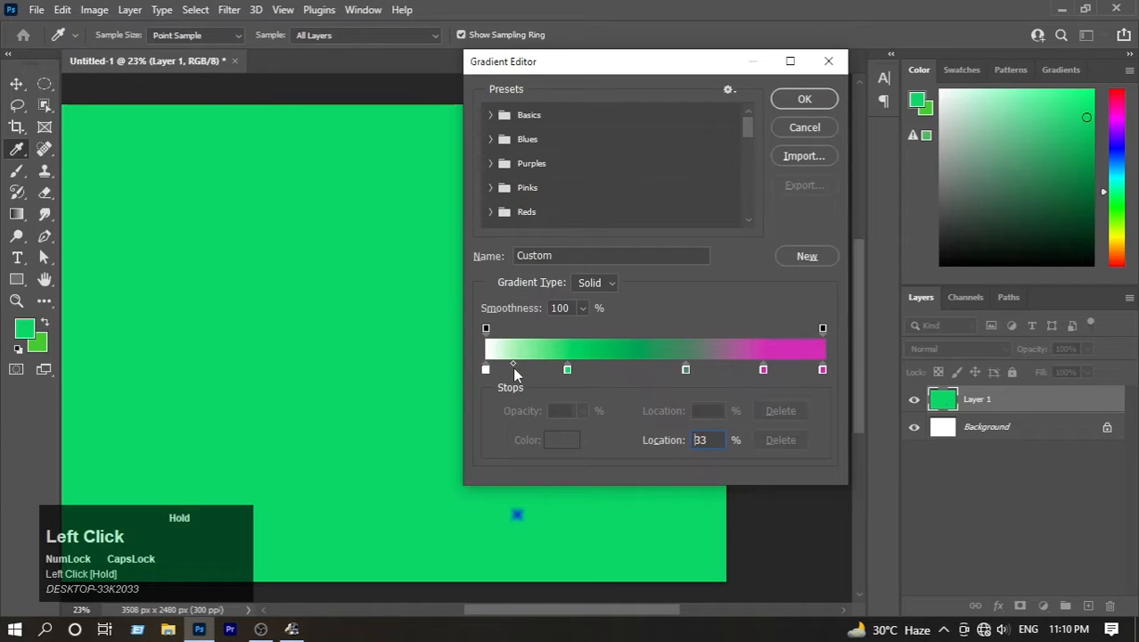
{"action": "left_click_drag", "start_coordinate": [520, 364], "coordinate": [554, 367]}
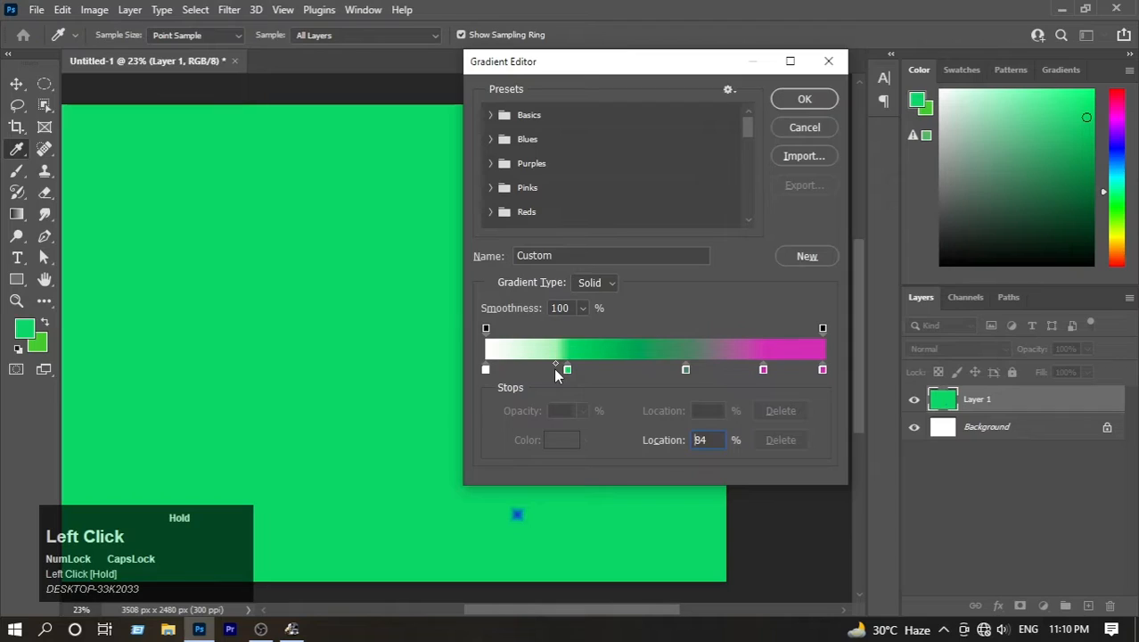
{"action": "left_click_drag", "start_coordinate": [553, 368], "coordinate": [505, 368]}
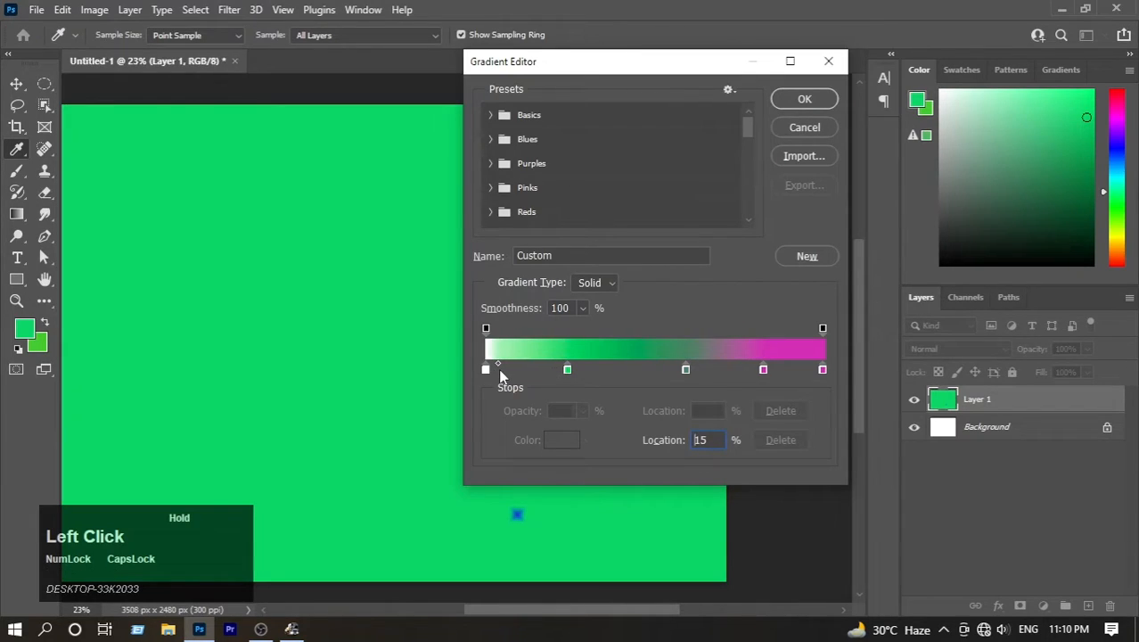
{"action": "key", "text": "ctrl+z"}
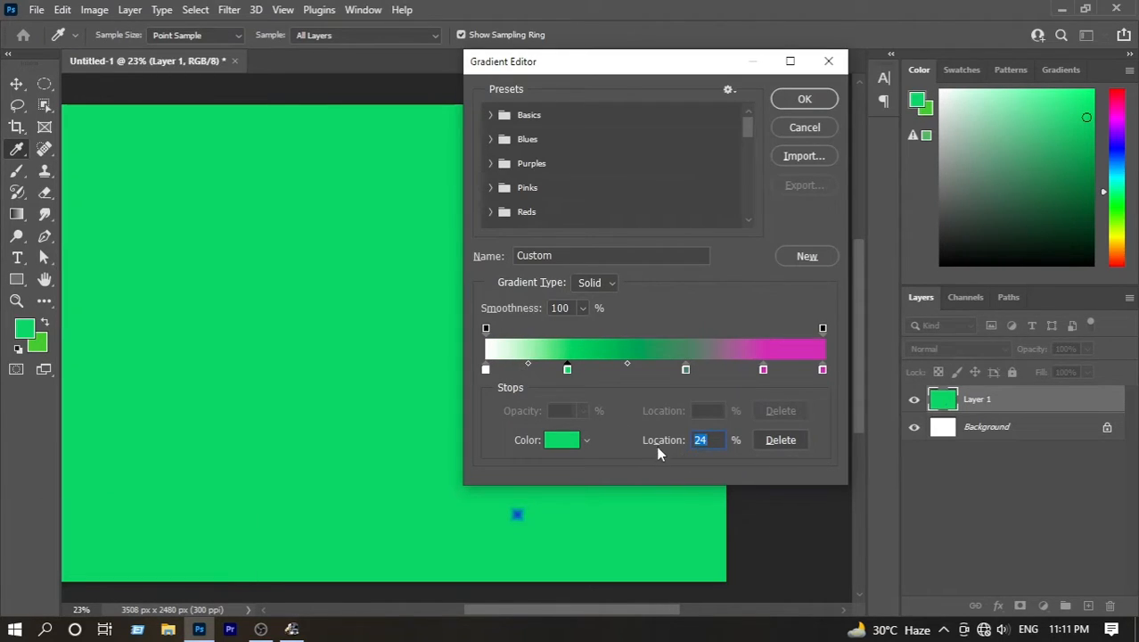
Move the green color stop to 32% and accept the edited gradient.
{"action": "left_click_drag", "start_coordinate": [659, 440], "coordinate": [664, 446]}
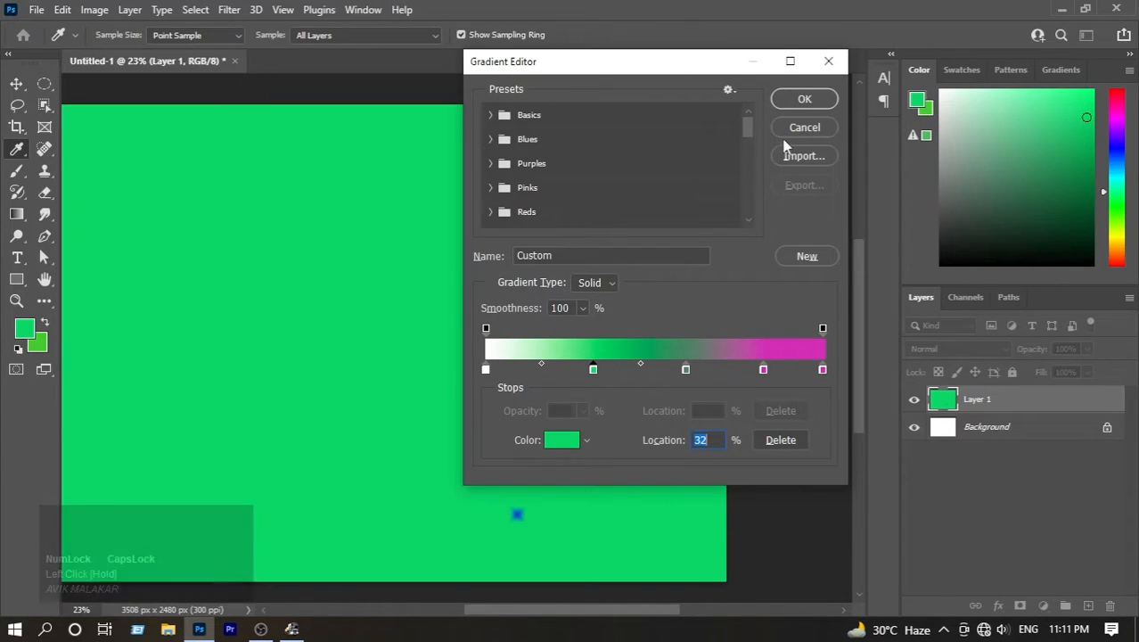
{"action": "left_click", "coordinate": [805, 99]}
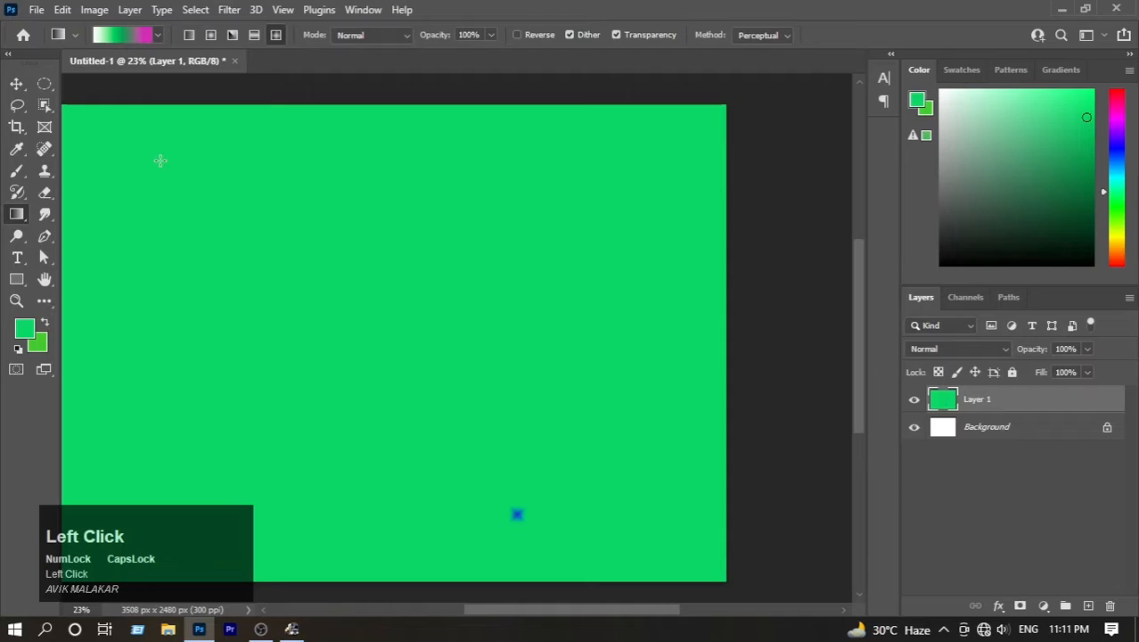
Draw the custom gradient as a diamond twice on Layer 1, and switch to the linear type to draw it horizontally across the canvas.
{"action": "left_click_drag", "start_coordinate": [108, 164], "coordinate": [609, 318]}
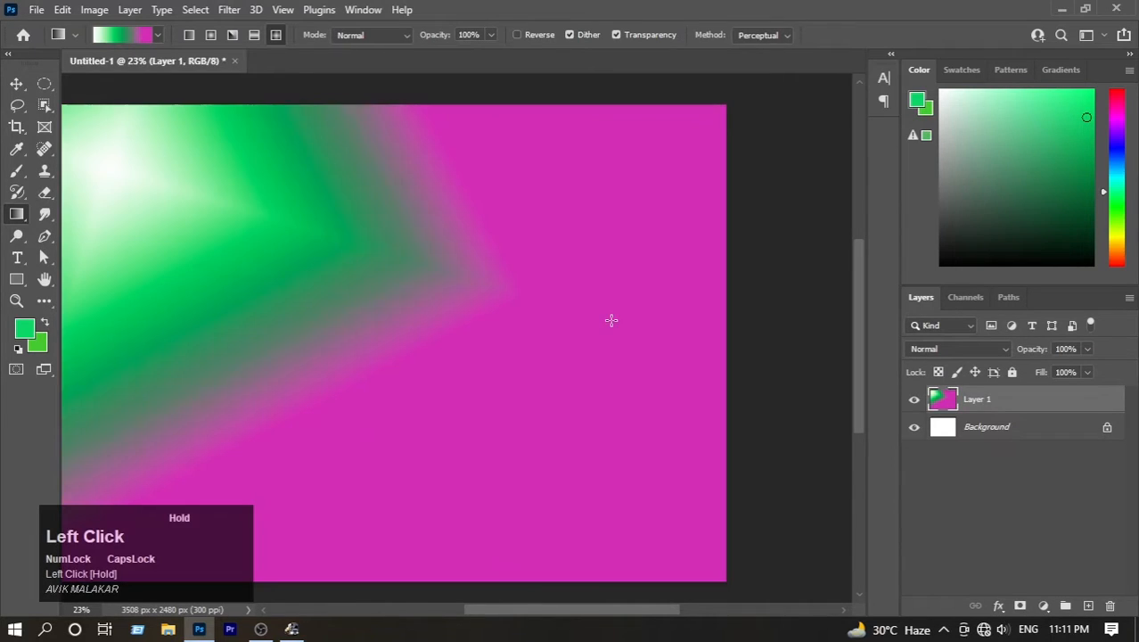
{"action": "left_click_drag", "start_coordinate": [454, 276], "coordinate": [412, 303]}
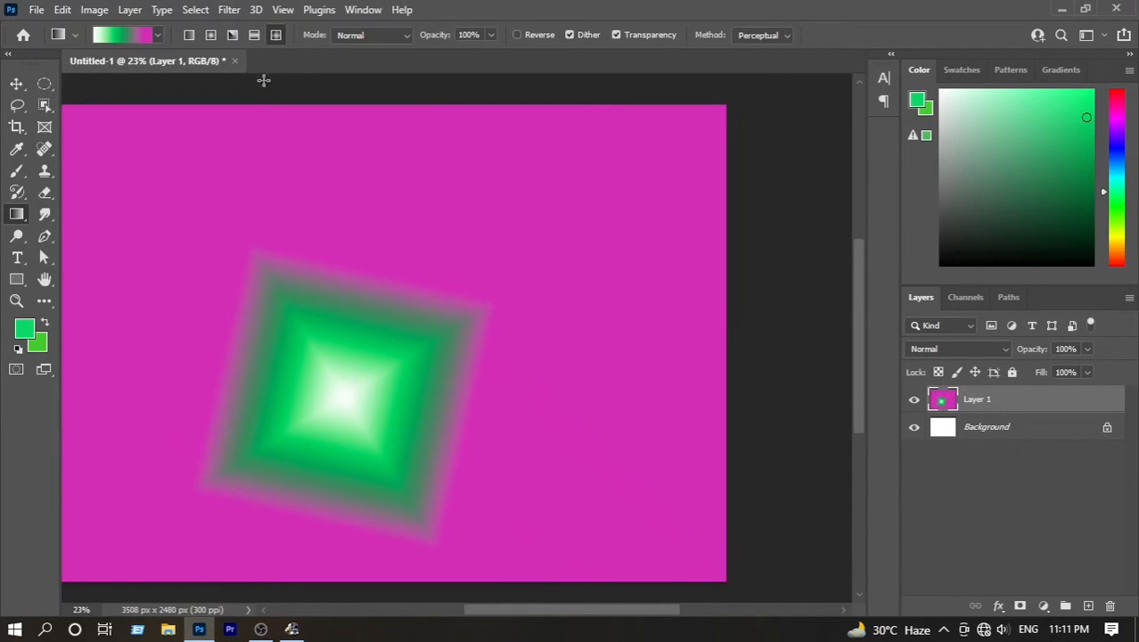
{"action": "left_click", "coordinate": [188, 36]}
{"action": "left_click_drag", "start_coordinate": [114, 260], "coordinate": [556, 255]}
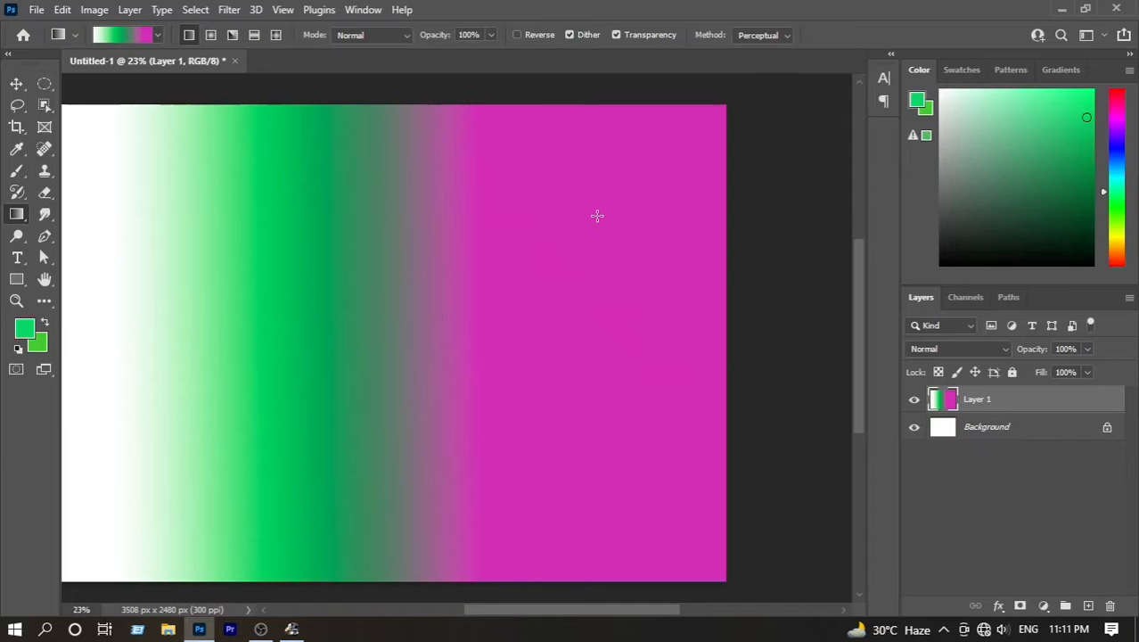
Reopen the gradient for editing, move the end opacity stop to 18% and set its opacity to 0%.
{"action": "left_click", "coordinate": [136, 36]}
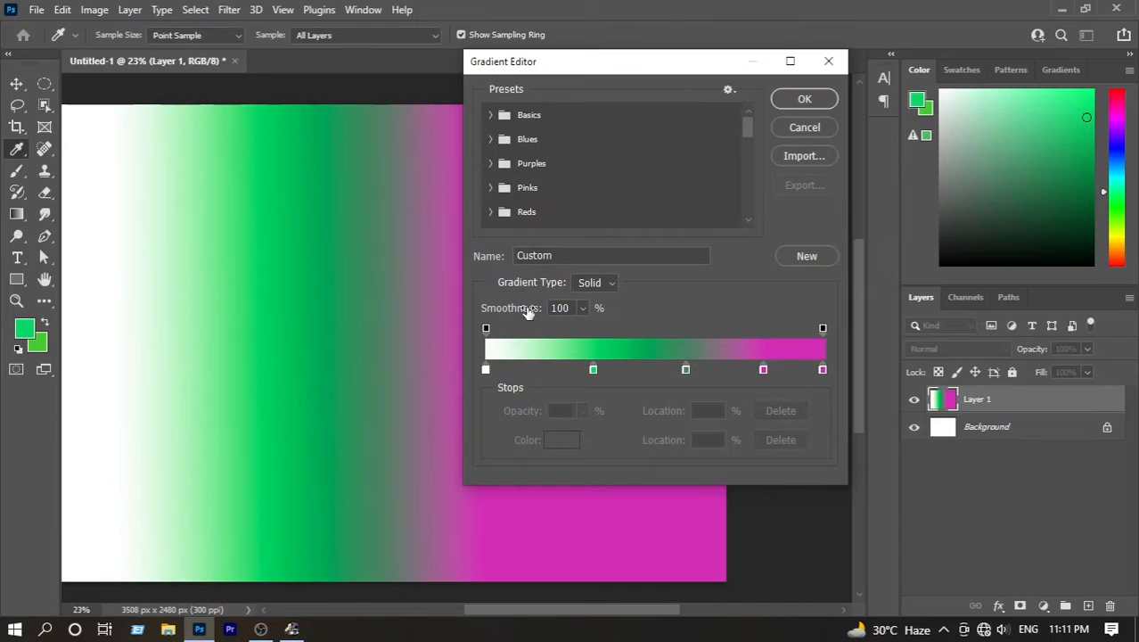
{"action": "left_click", "coordinate": [486, 369]}
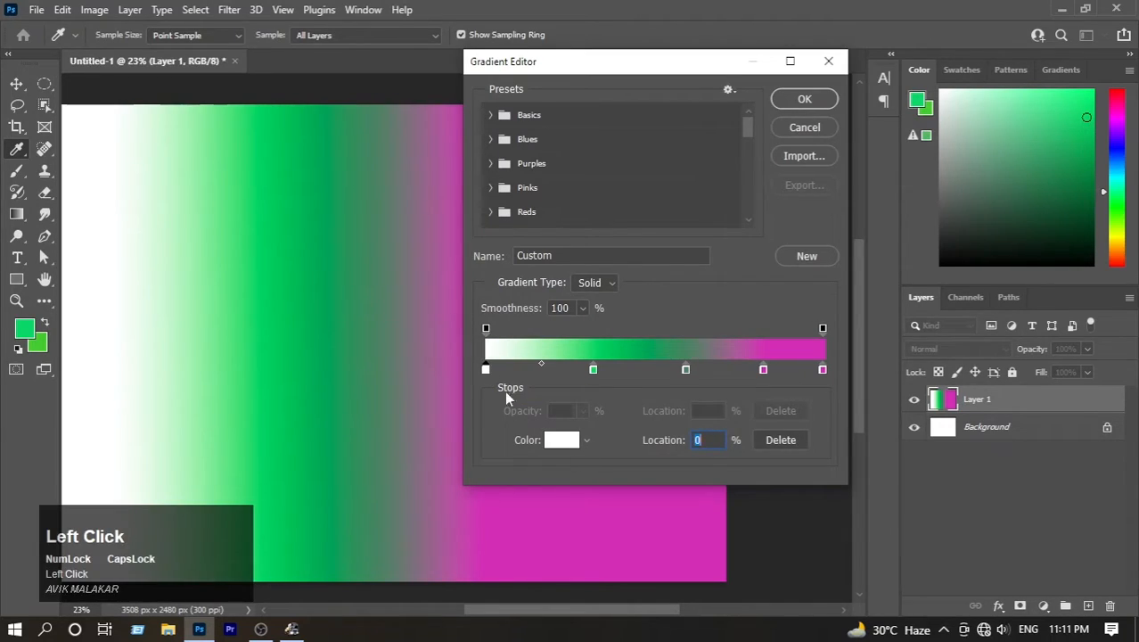
{"action": "left_click", "coordinate": [594, 370]}
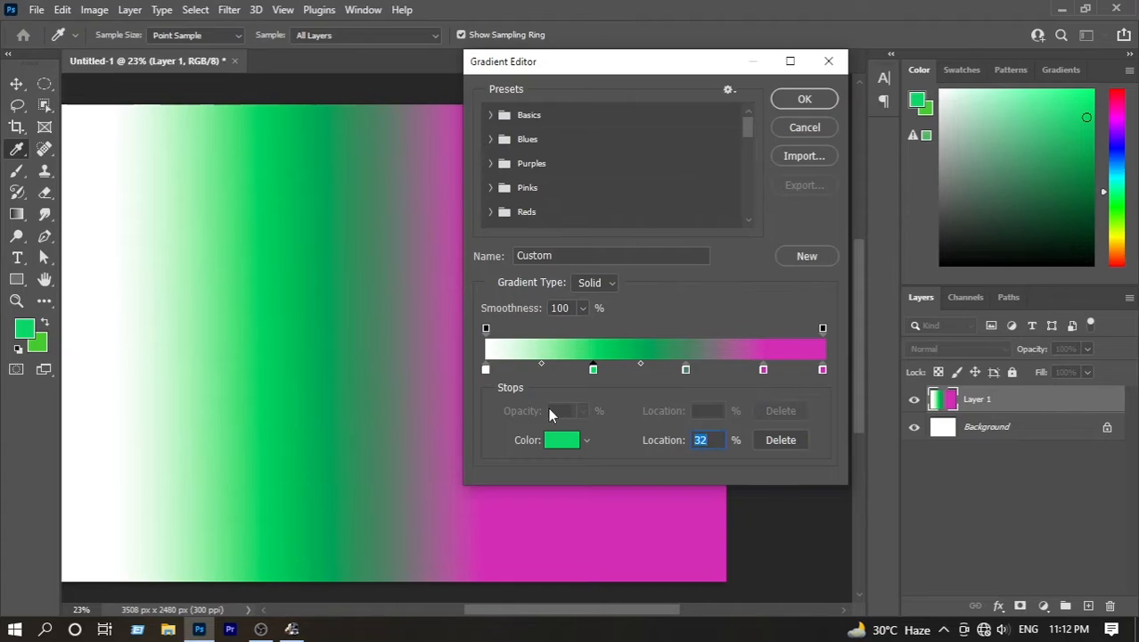
{"action": "left_click", "coordinate": [486, 328]}
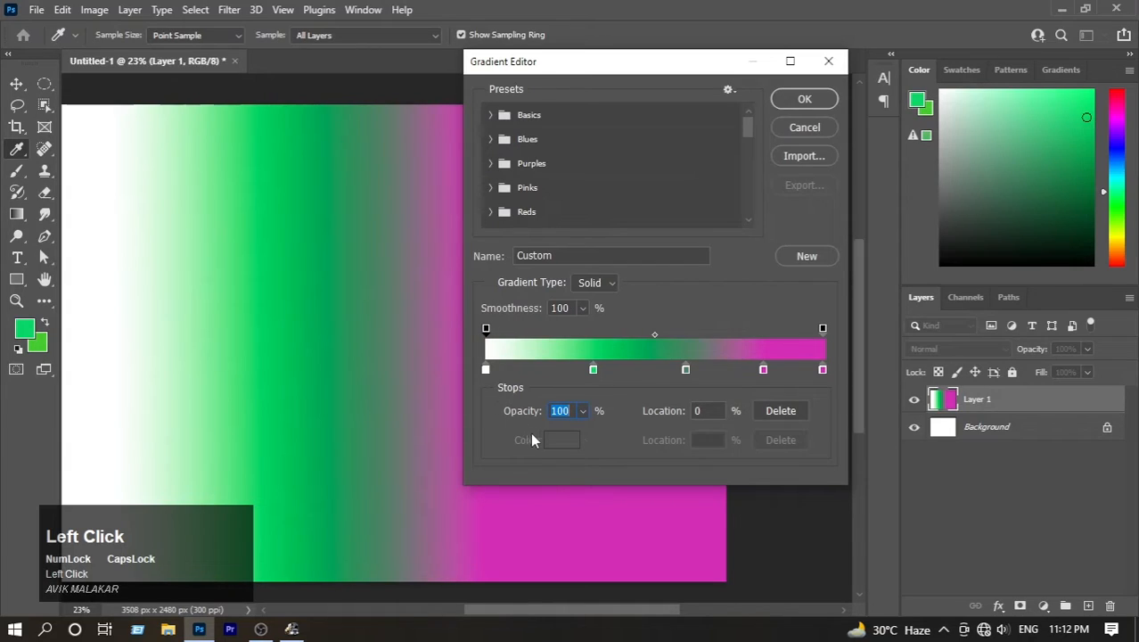
{"action": "left_click", "coordinate": [486, 328]}
{"action": "left_click_drag", "start_coordinate": [819, 335], "coordinate": [547, 346]}
{"action": "left_click_drag", "start_coordinate": [533, 414], "coordinate": [374, 412]}
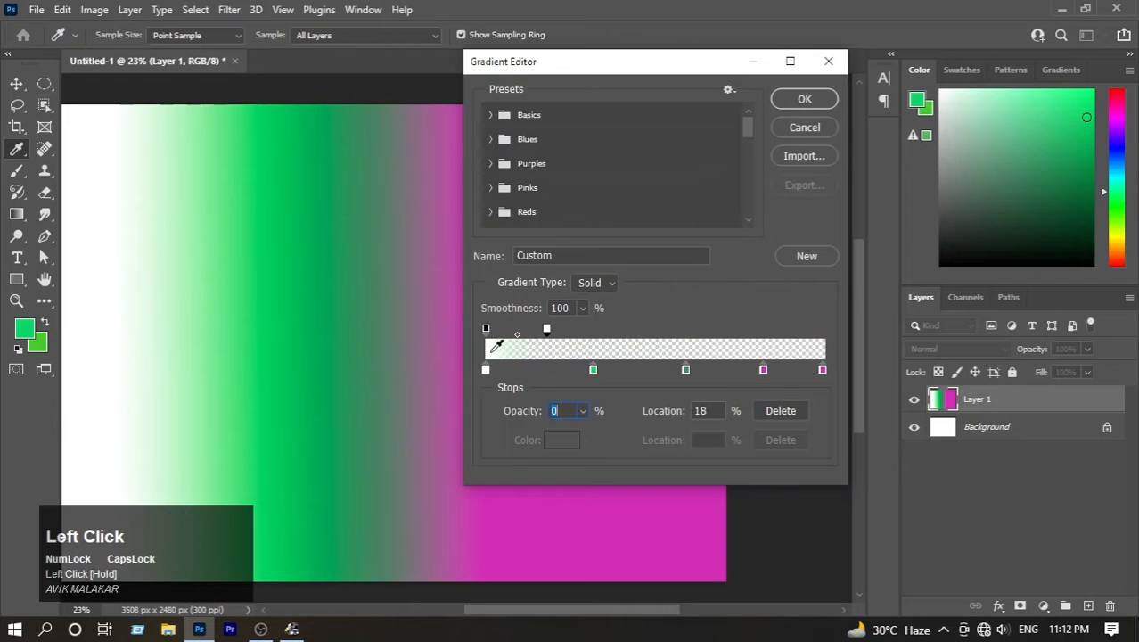
Duplicate the fully opaque opacity stop at 32% and the transparent opacity stop at 55%.
{"action": "left_click_drag", "start_coordinate": [485, 329], "coordinate": [598, 341]}
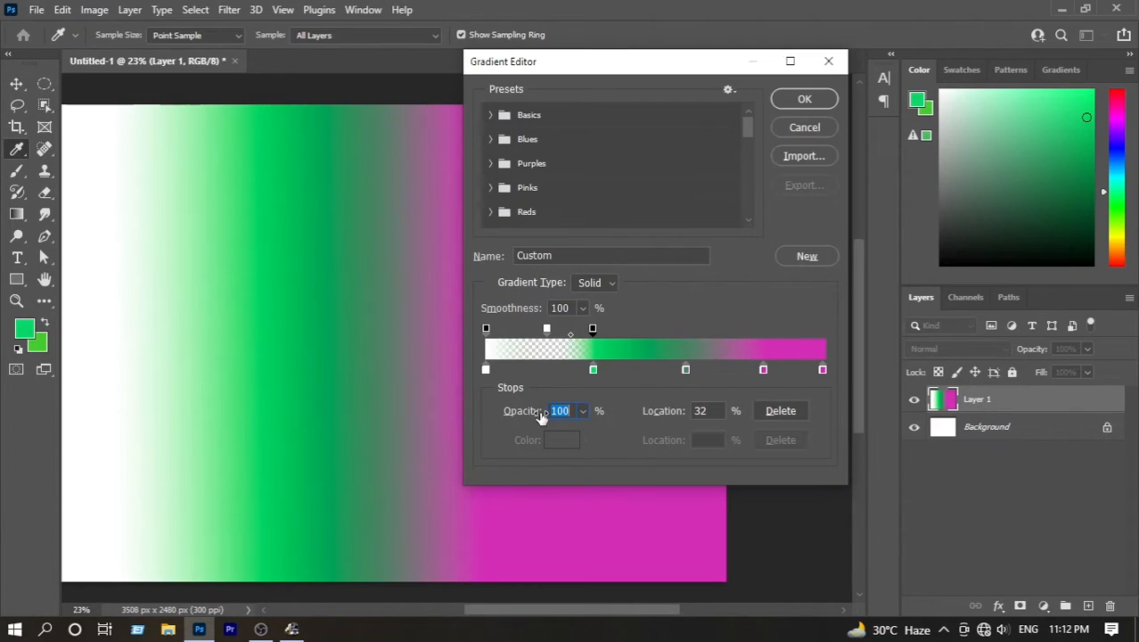
{"action": "left_click", "coordinate": [486, 327]}
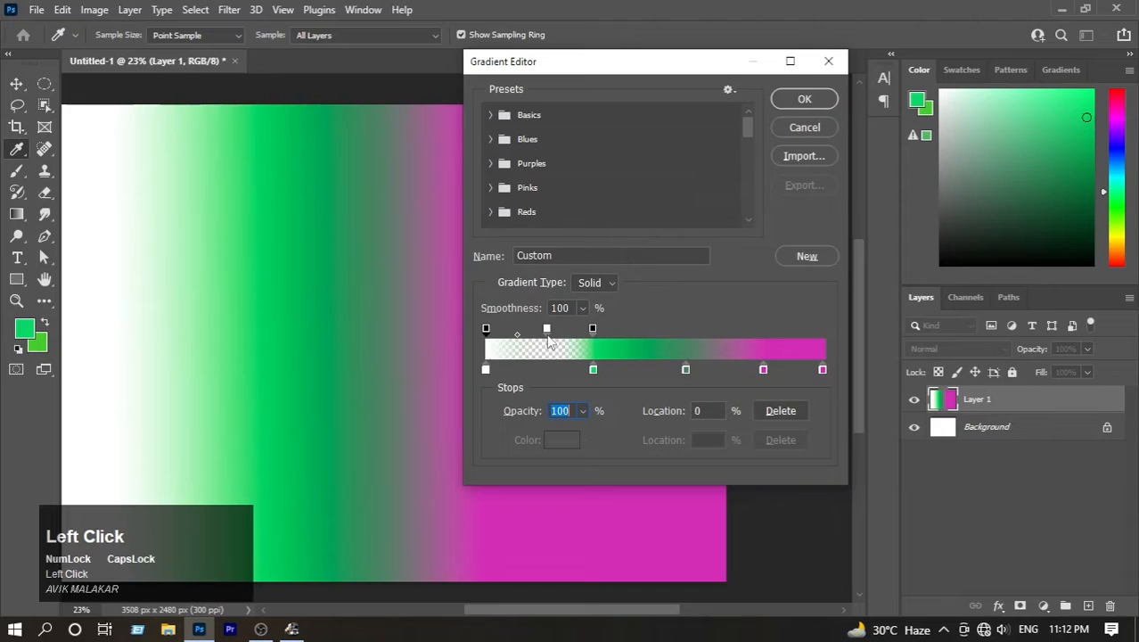
{"action": "left_click", "coordinate": [593, 329]}
{"action": "left_click", "coordinate": [547, 330]}
{"action": "left_click_drag", "start_coordinate": [547, 330], "coordinate": [671, 330], "text": "alt"}
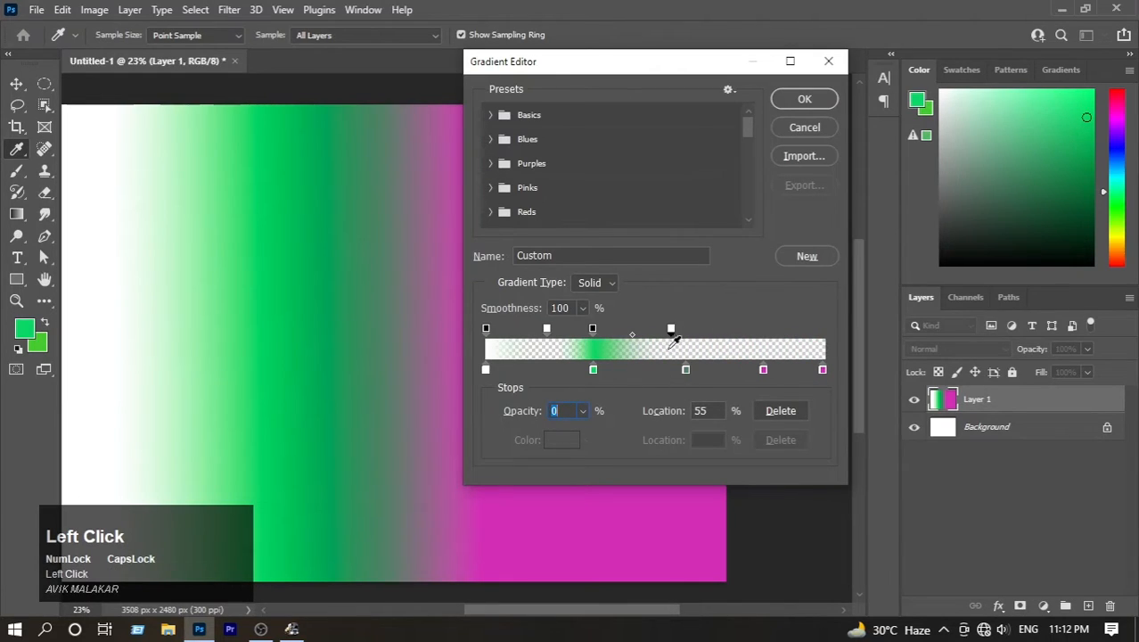
Move the last opacity stop to the 100% location, remove the middle opacity stops, and set the end stop's opacity to 100%.
{"action": "left_click_drag", "start_coordinate": [673, 330], "coordinate": [1099, 328]}
{"action": "left_click_drag", "start_coordinate": [595, 330], "coordinate": [566, 272]}
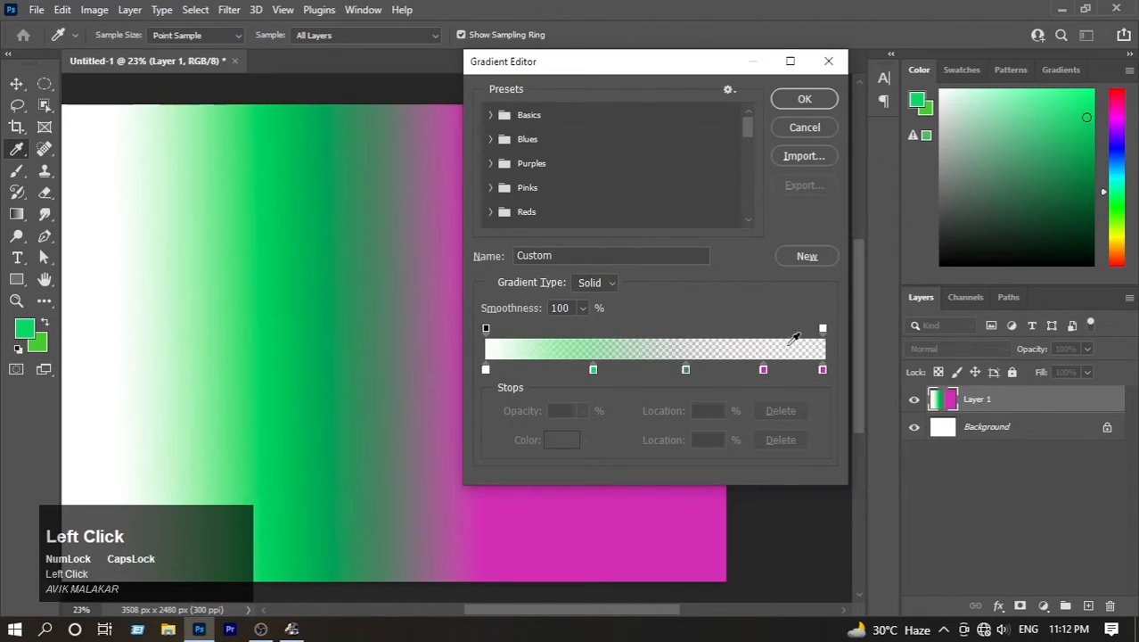
{"action": "left_click", "coordinate": [820, 329]}
{"action": "left_click_drag", "start_coordinate": [538, 410], "coordinate": [884, 357]}
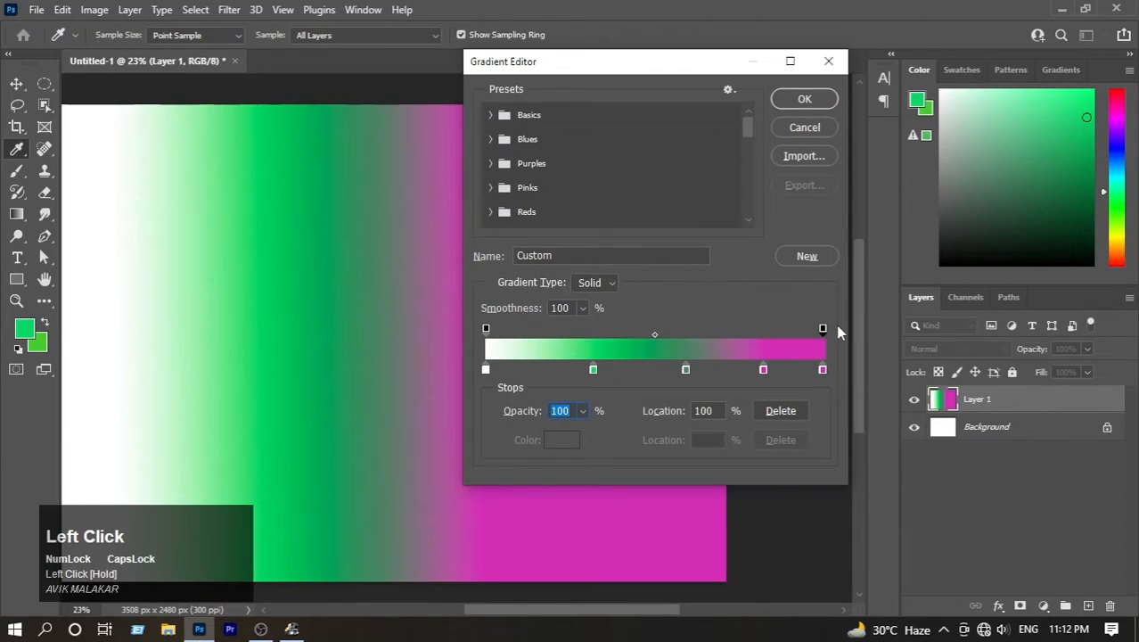
Accept the fully opaque gradient and draw it linearly across nearly the full width of the canvas.
{"action": "left_click", "coordinate": [807, 104]}
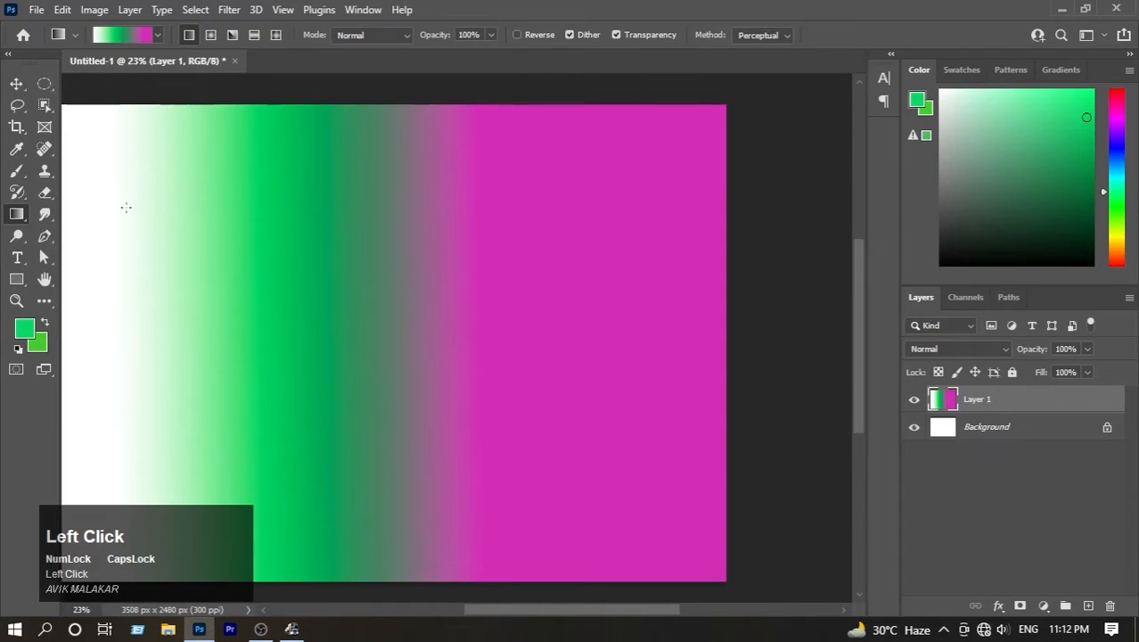
{"action": "left_click_drag", "start_coordinate": [112, 206], "coordinate": [659, 204]}
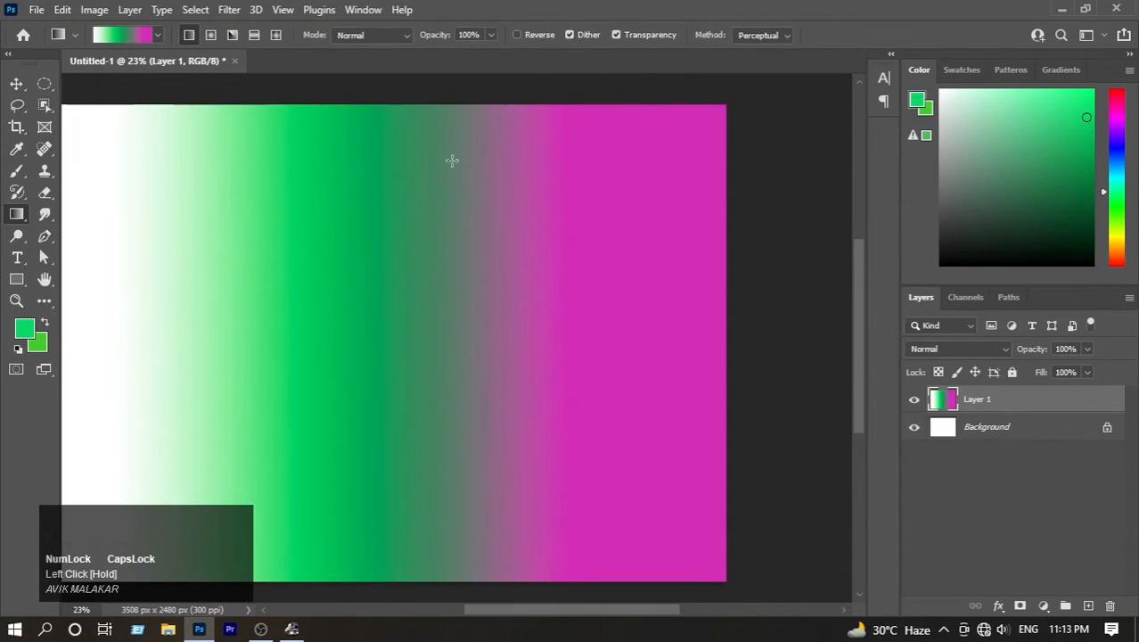
Name the custom gradient PHOTOSHOP 1, save it as a new preset and accept the gradient settings.
{"action": "left_click", "coordinate": [163, 34]}
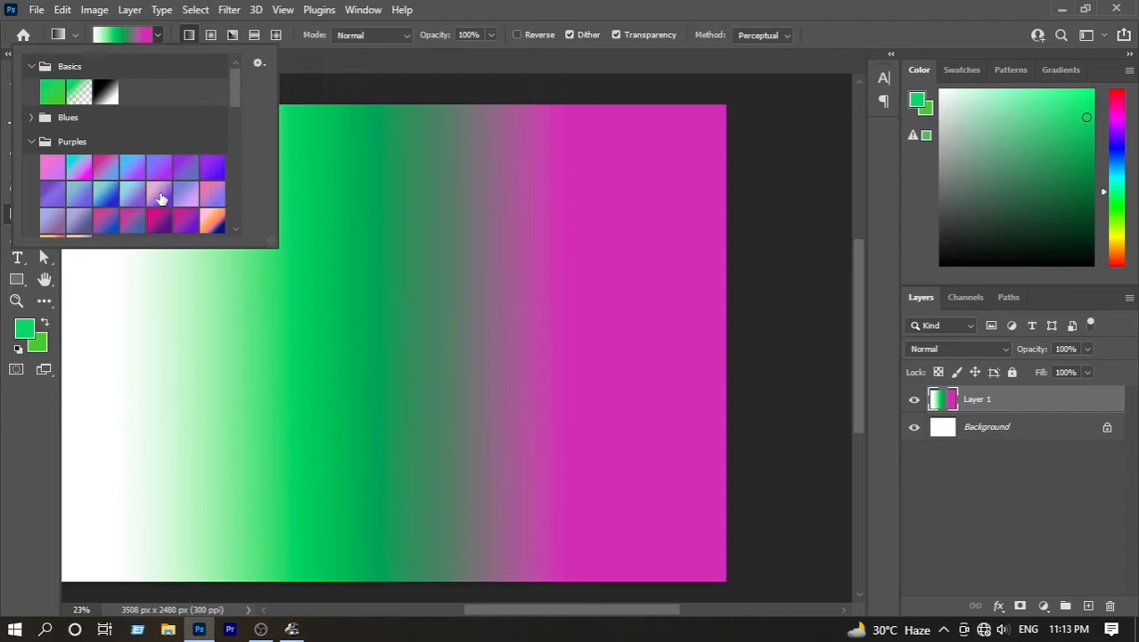
{"action": "left_click", "coordinate": [121, 37]}
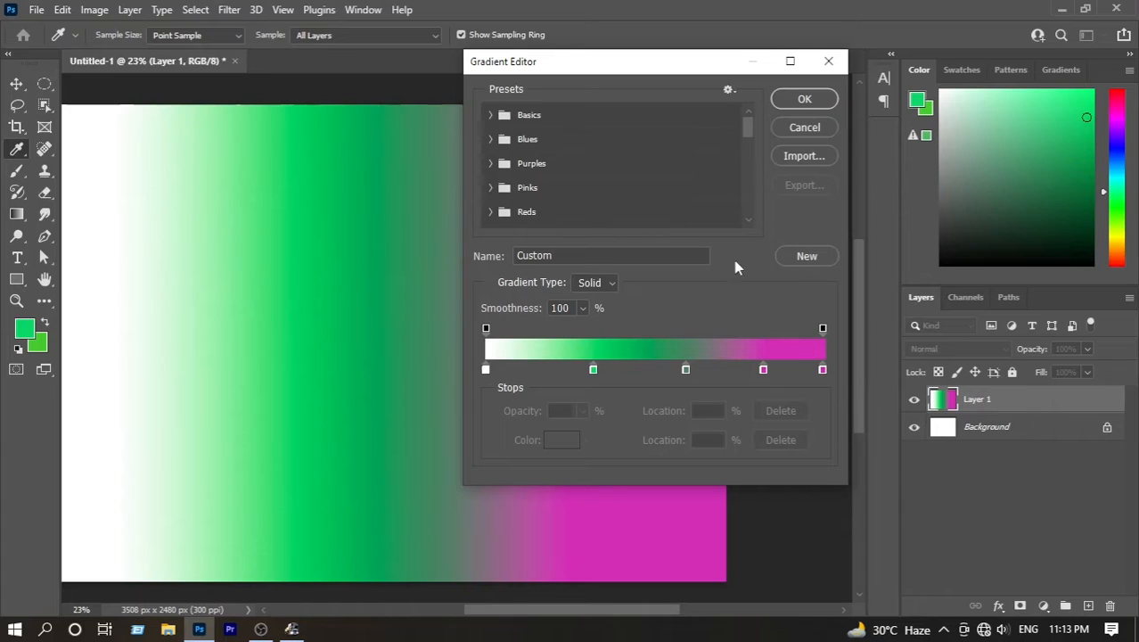
{"action": "left_click_drag", "start_coordinate": [592, 256], "coordinate": [417, 259]}
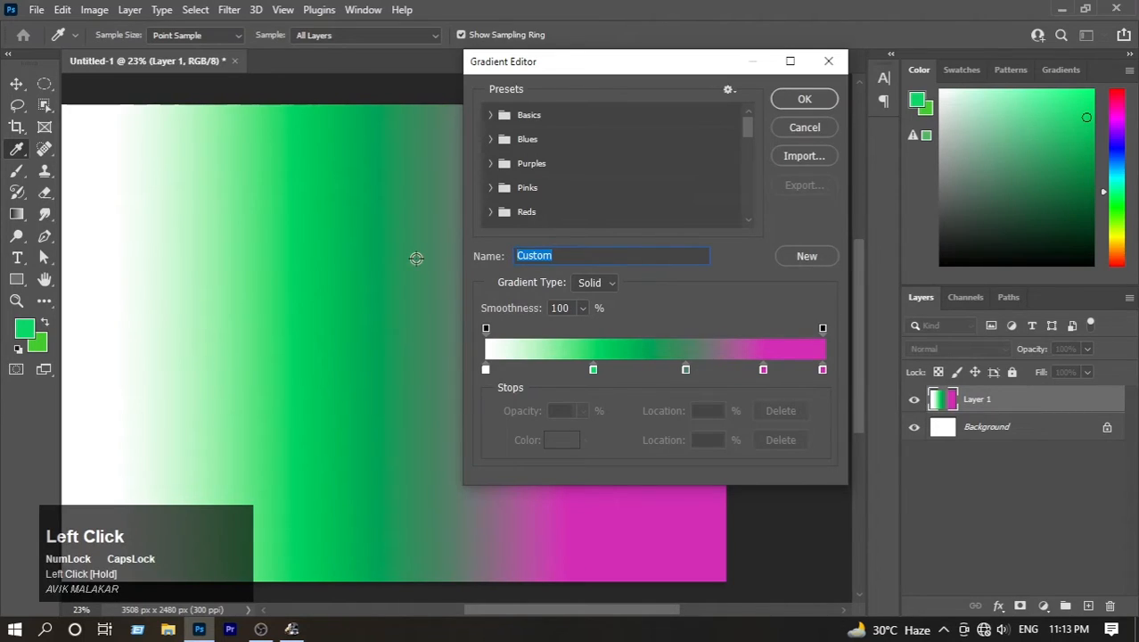
{"action": "type", "text": "PHOTO"}
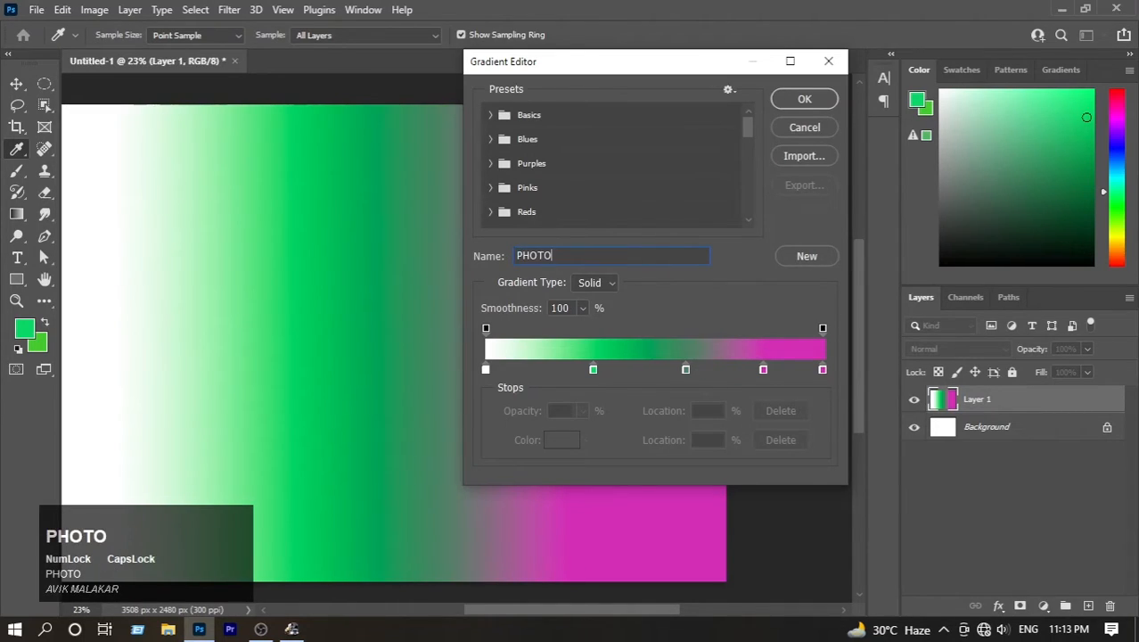
{"action": "type", "text": "SHOP 1"}
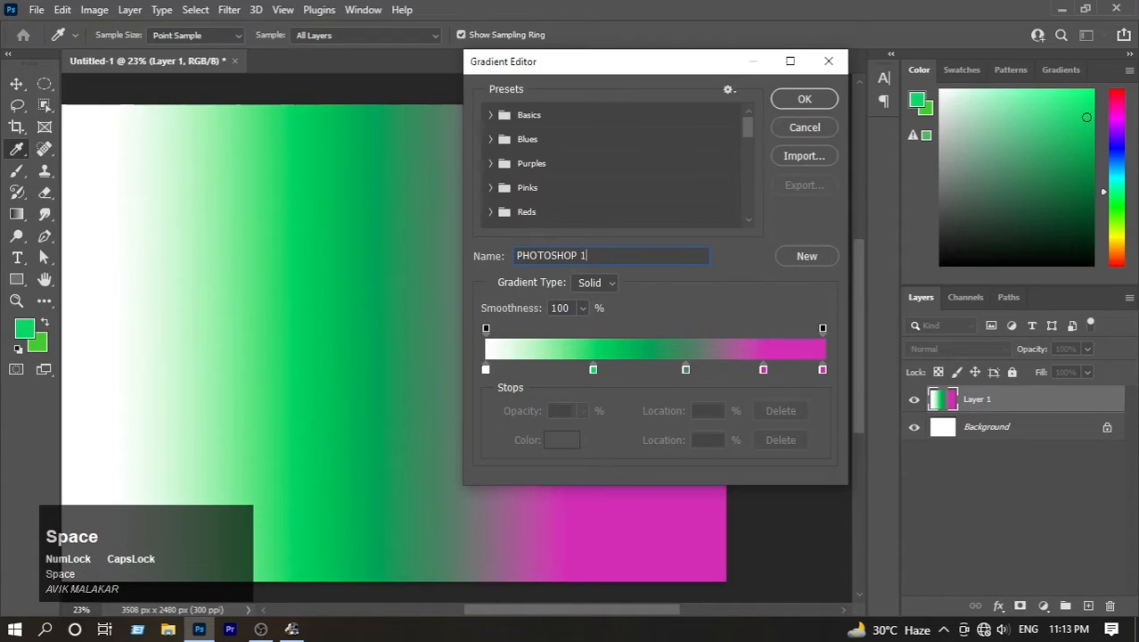
{"action": "left_click", "coordinate": [805, 256]}
{"action": "scroll", "coordinate": [588, 207], "scroll_direction": "down", "scroll_amount": 1}
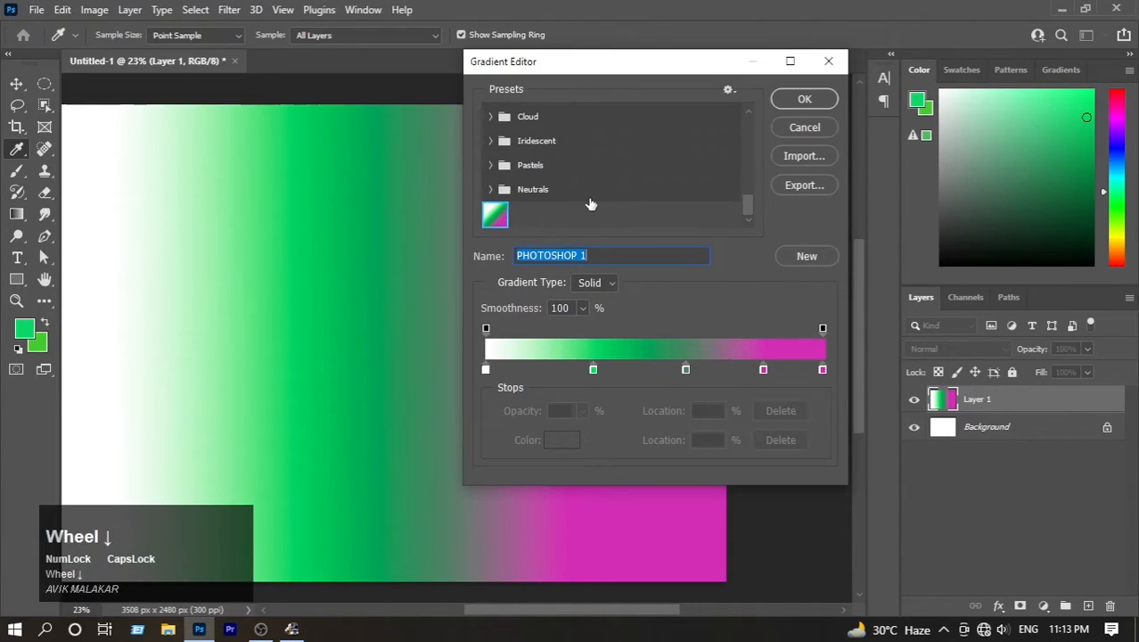
{"action": "scroll", "coordinate": [513, 225], "scroll_direction": "up", "scroll_amount": 1}
{"action": "scroll", "coordinate": [521, 209], "scroll_direction": "down", "scroll_amount": 1}
{"action": "left_click", "coordinate": [804, 99]}
Choose the violet-to-blue preset from the Purples group and draw it diagonally across Layer 1.
{"action": "left_click", "coordinate": [159, 36]}
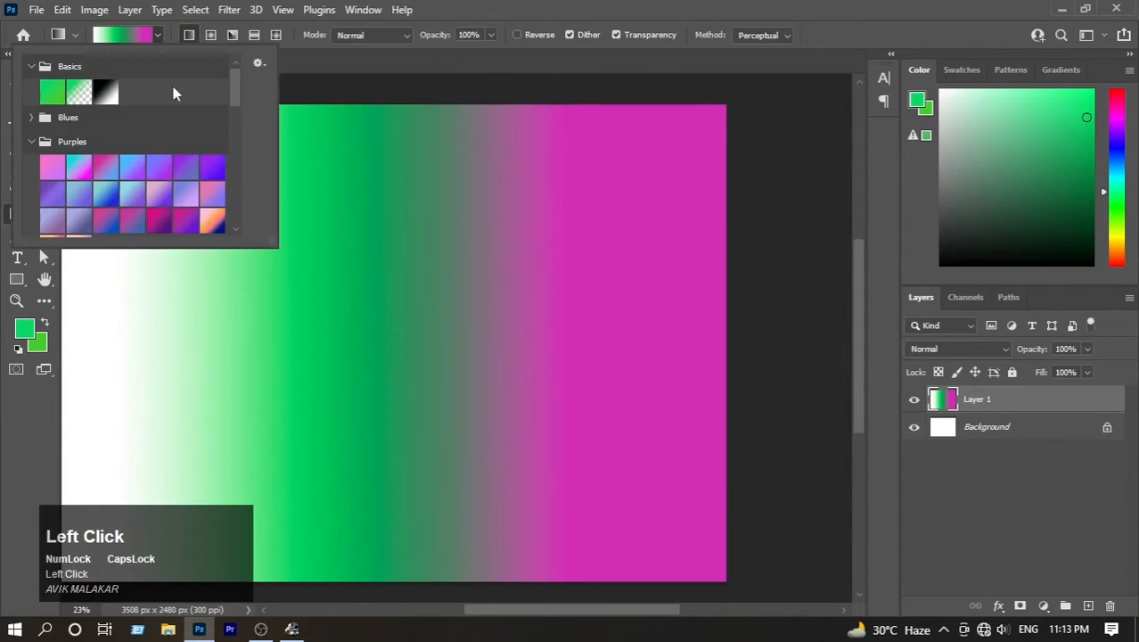
{"action": "left_click", "coordinate": [185, 163]}
{"action": "left_click", "coordinate": [353, 216]}
{"action": "left_click_drag", "start_coordinate": [249, 198], "coordinate": [595, 310]}
{"action": "left_click_drag", "start_coordinate": [458, 280], "coordinate": [347, 511]}
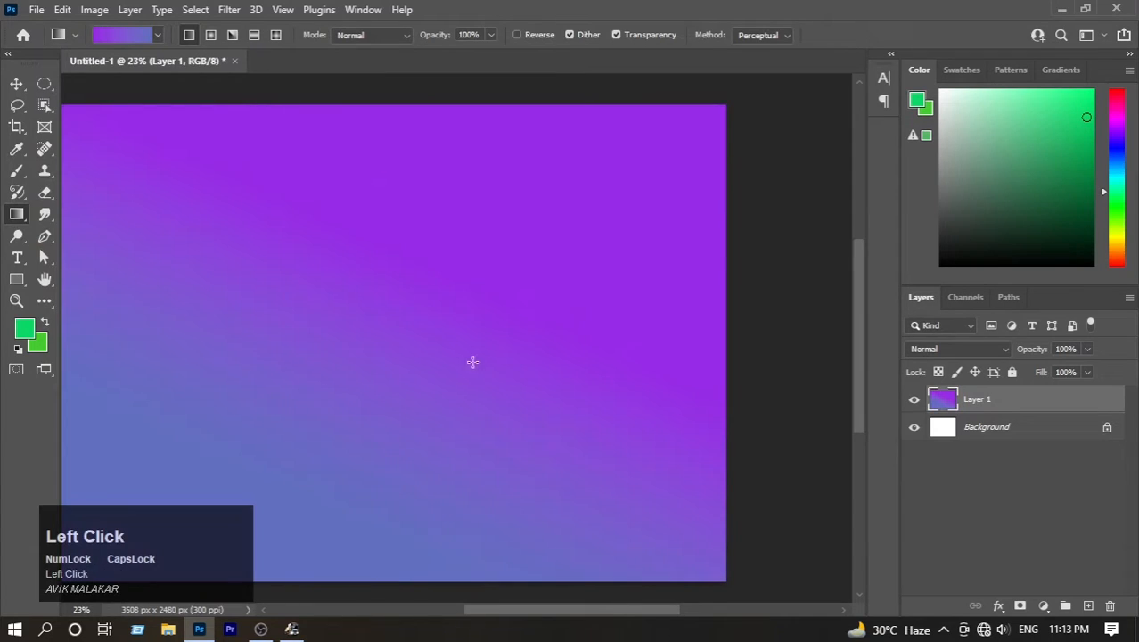
Select the saved white-green-magenta preset at the end of the preset list and draw it horizontally across the canvas.
{"action": "left_click", "coordinate": [159, 35]}
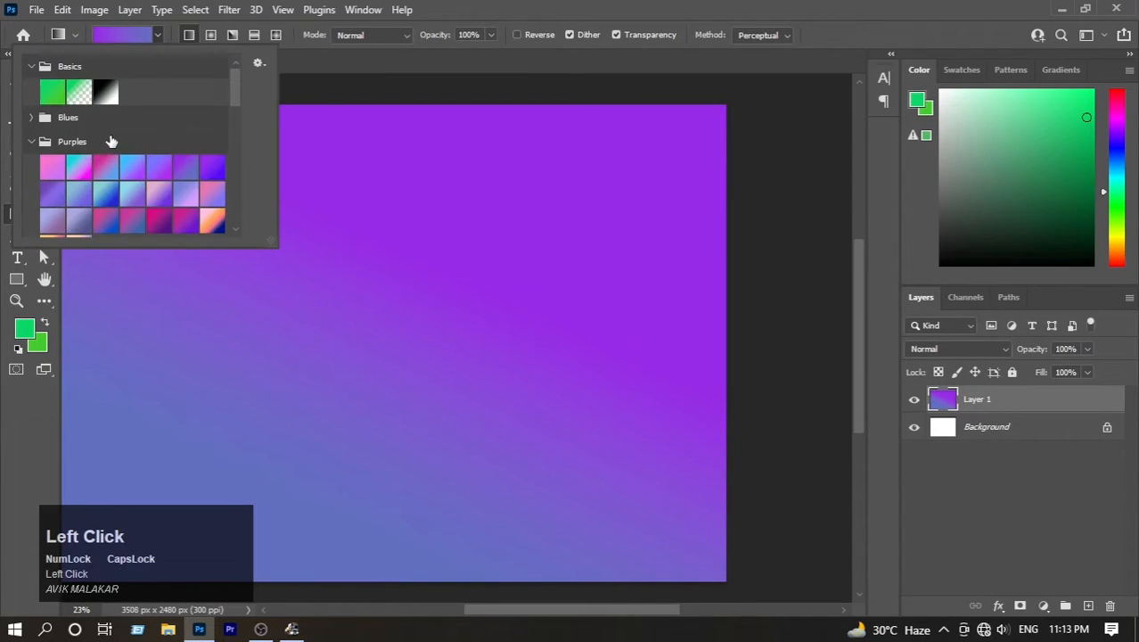
{"action": "scroll", "coordinate": [110, 141], "scroll_direction": "down", "scroll_amount": 10}
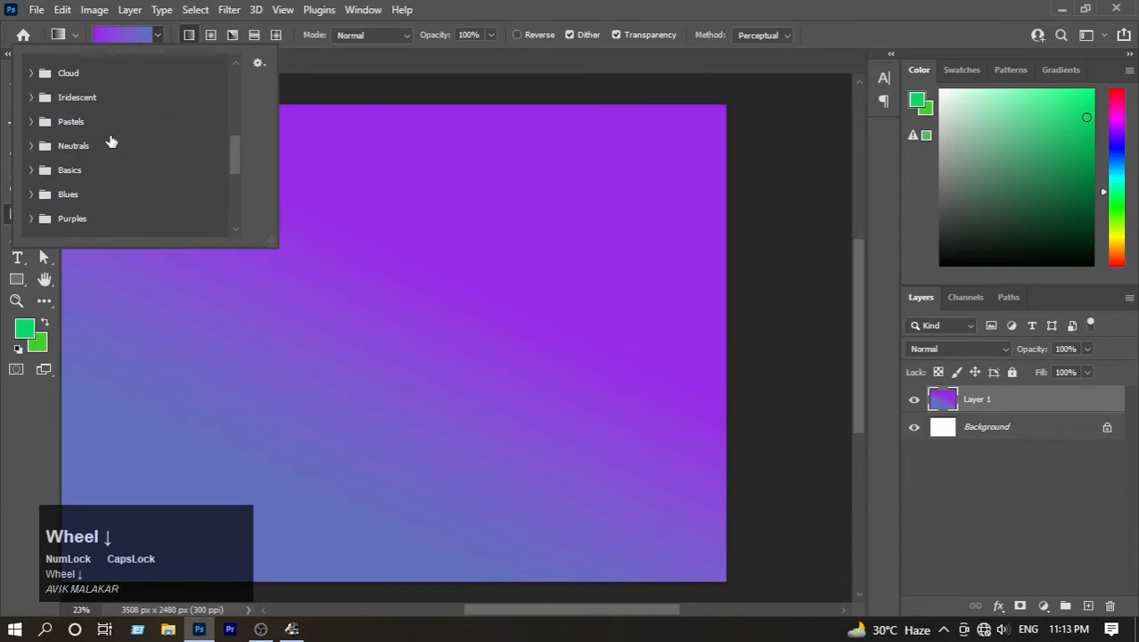
{"action": "scroll", "coordinate": [110, 142], "scroll_direction": "down", "scroll_amount": 5}
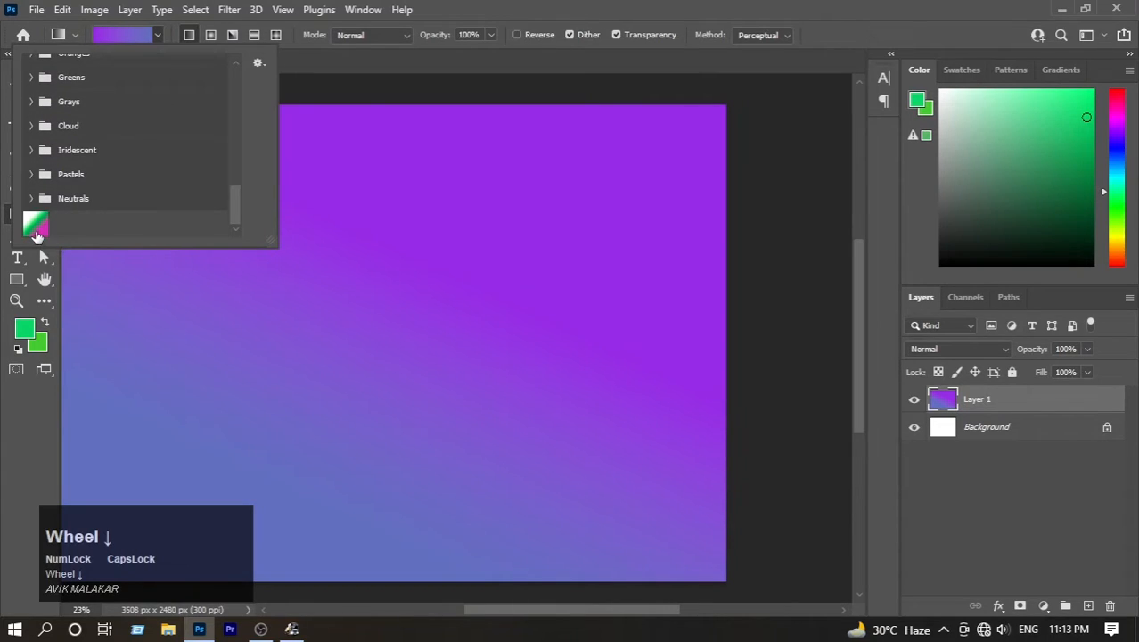
{"action": "left_click", "coordinate": [37, 229]}
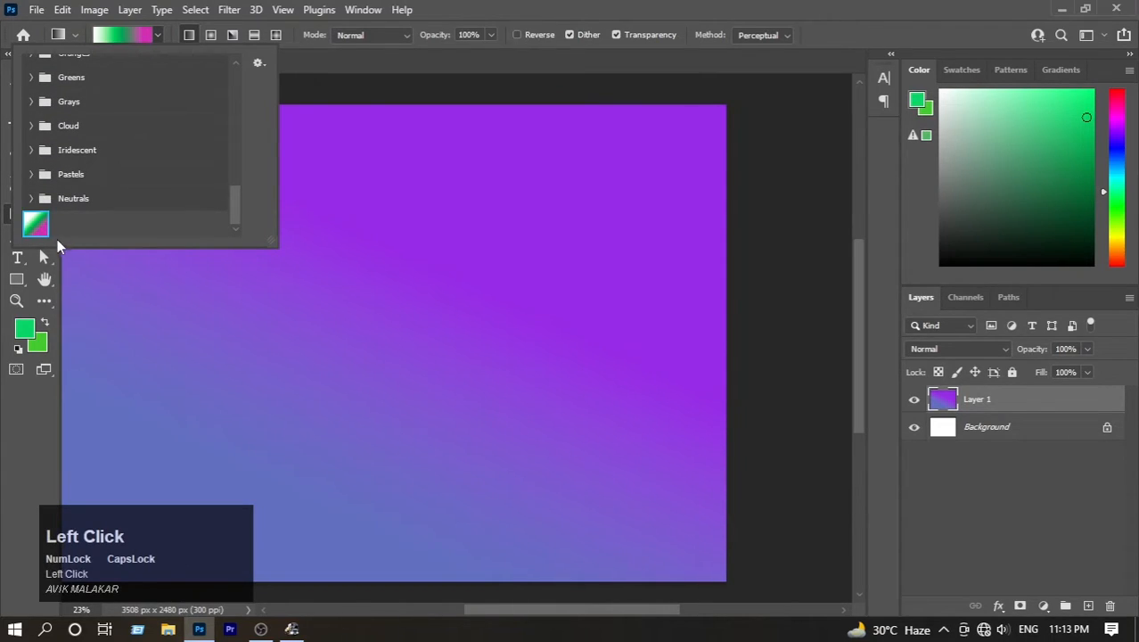
{"action": "left_click_drag", "start_coordinate": [152, 354], "coordinate": [500, 351]}
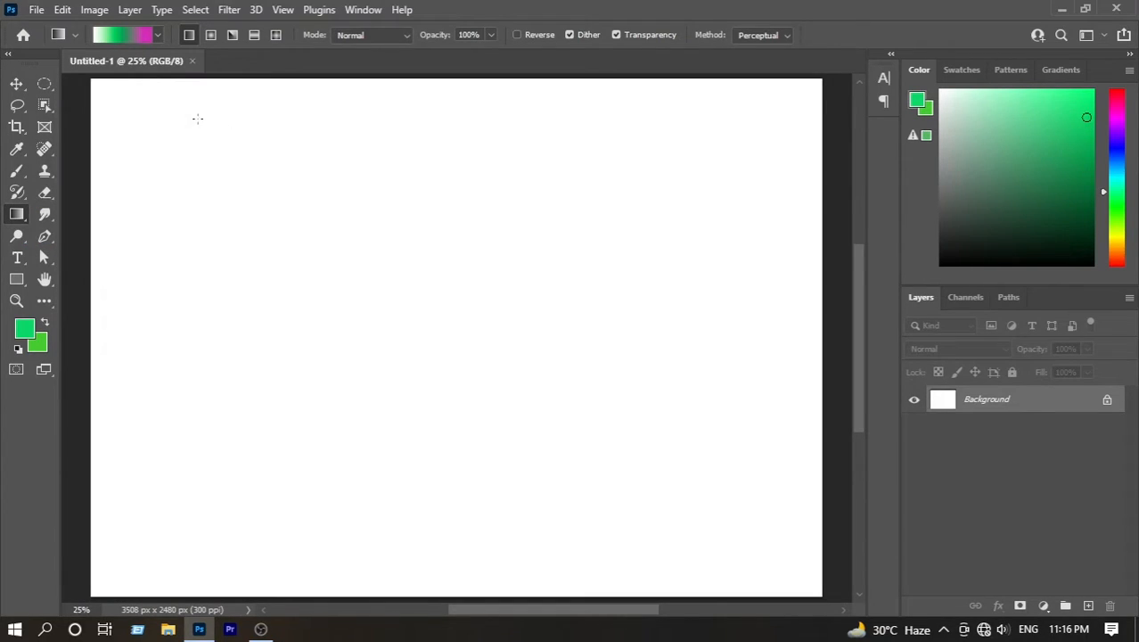
Change the gradient type to Noise in the Gradient Editor, accept it and draw it horizontally across the whole canvas.
{"action": "left_click", "coordinate": [123, 35]}
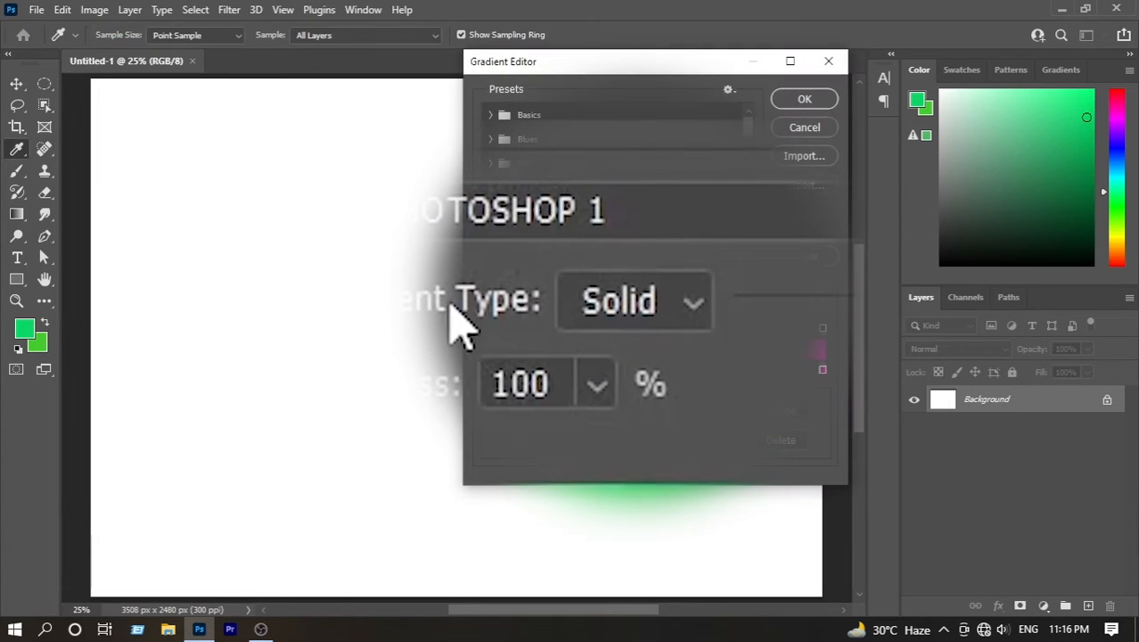
{"action": "left_click", "coordinate": [636, 303]}
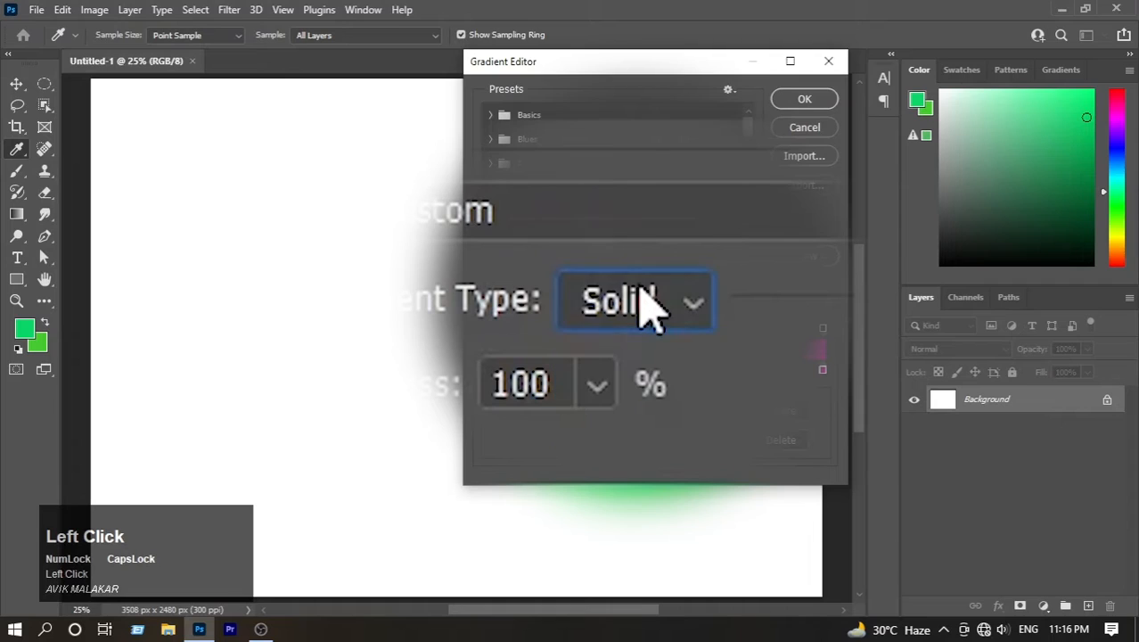
{"action": "left_click", "coordinate": [647, 305]}
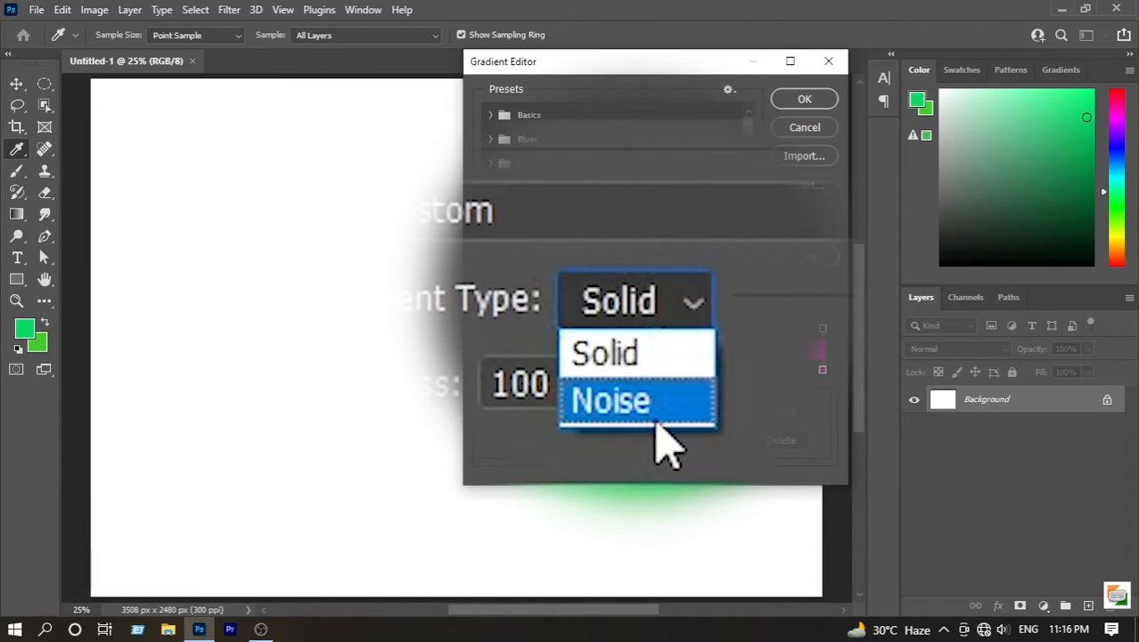
{"action": "left_click", "coordinate": [643, 361]}
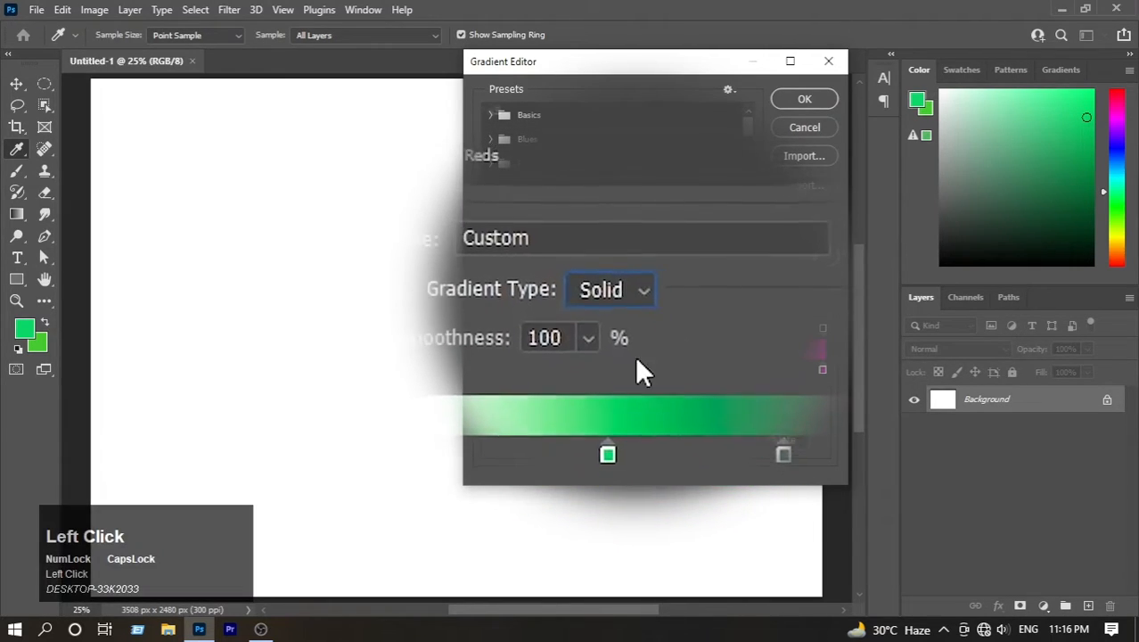
{"action": "left_click", "coordinate": [598, 285]}
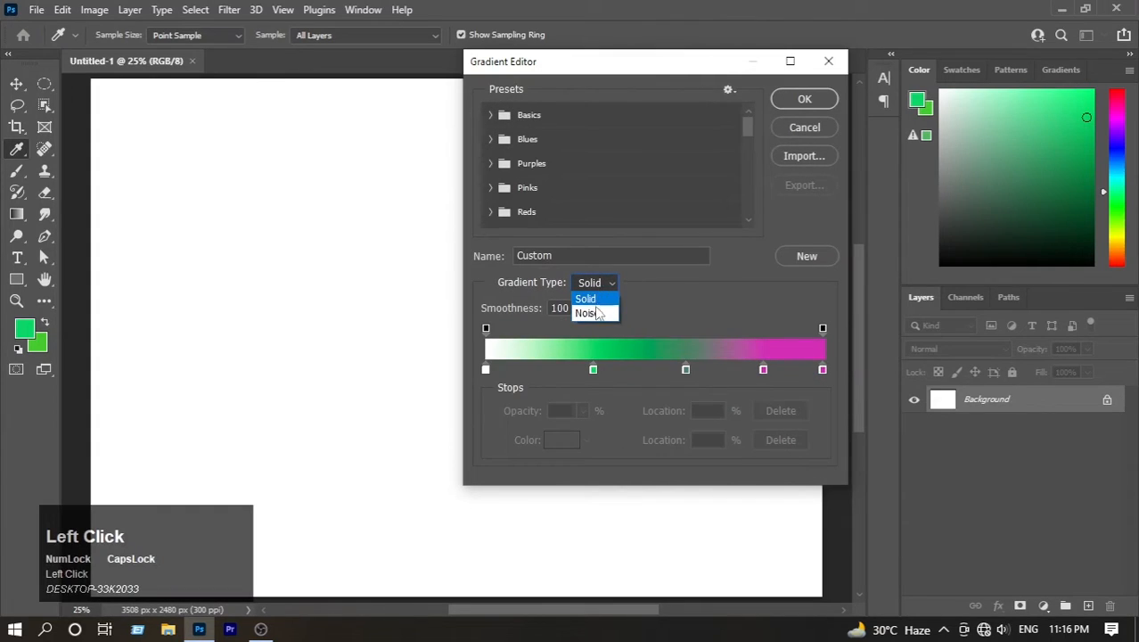
{"action": "left_click", "coordinate": [595, 312]}
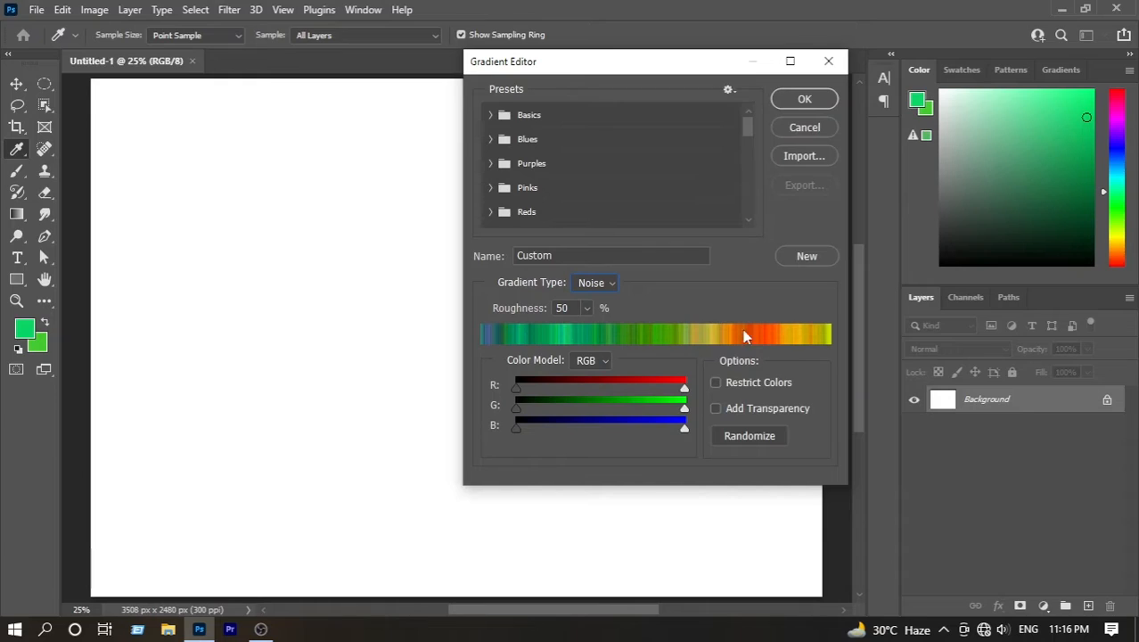
{"action": "left_click", "coordinate": [804, 101]}
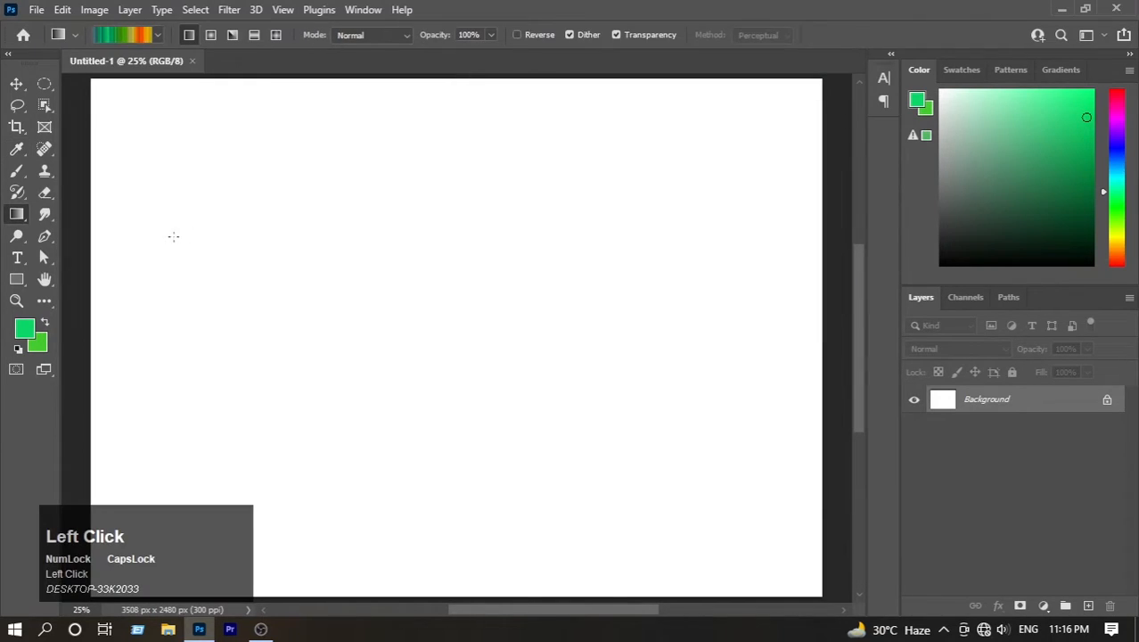
{"action": "left_click_drag", "start_coordinate": [87, 258], "coordinate": [818, 262]}
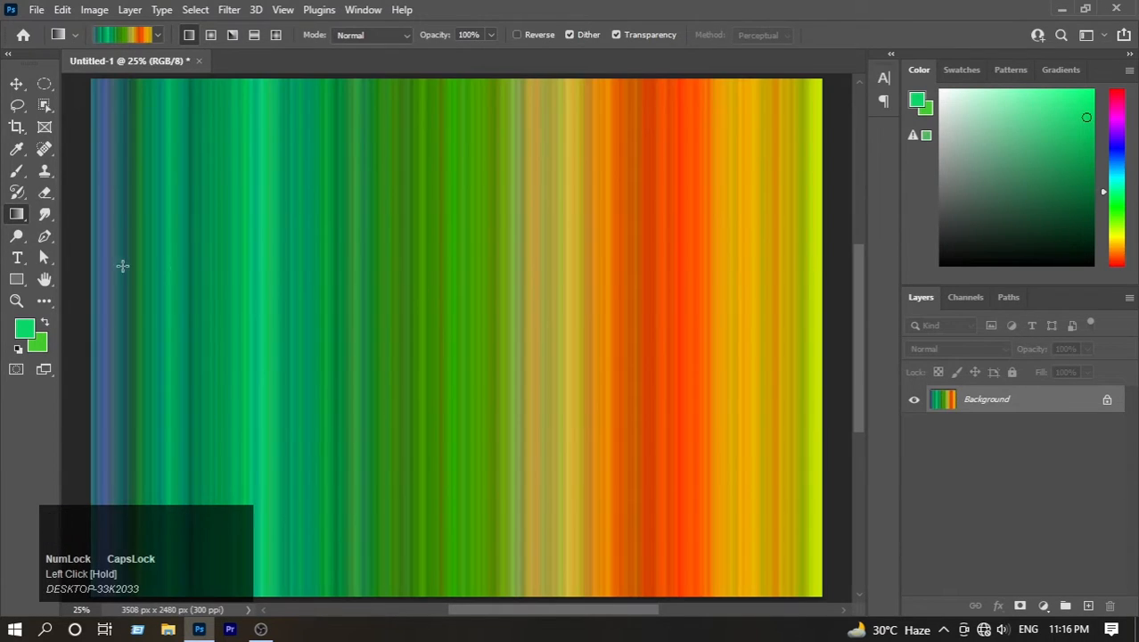
Randomize the noise gradient until it runs from green through blue to purple, accept it and draw it horizontally across the canvas.
{"action": "left_click", "coordinate": [113, 34]}
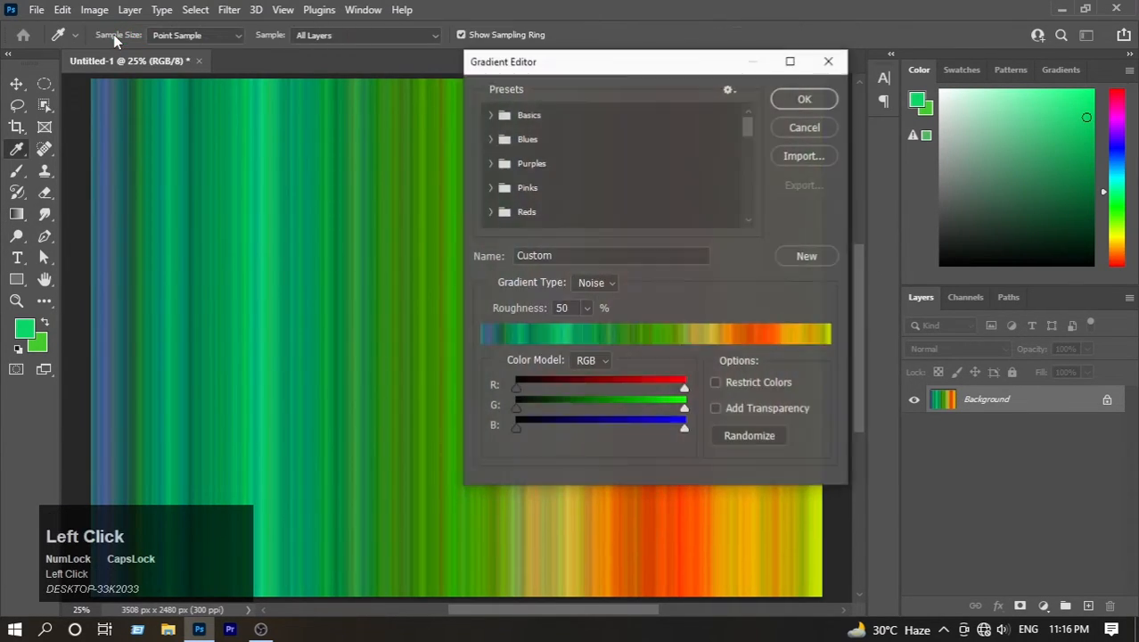
{"action": "left_click", "coordinate": [750, 437]}
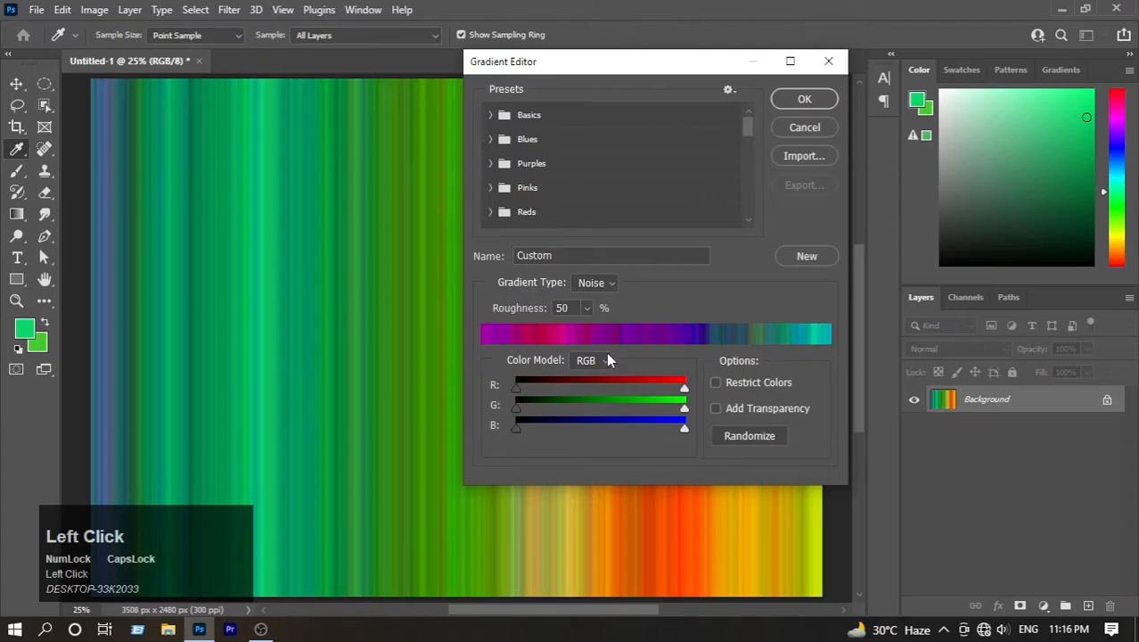
{"action": "left_click", "coordinate": [740, 436]}
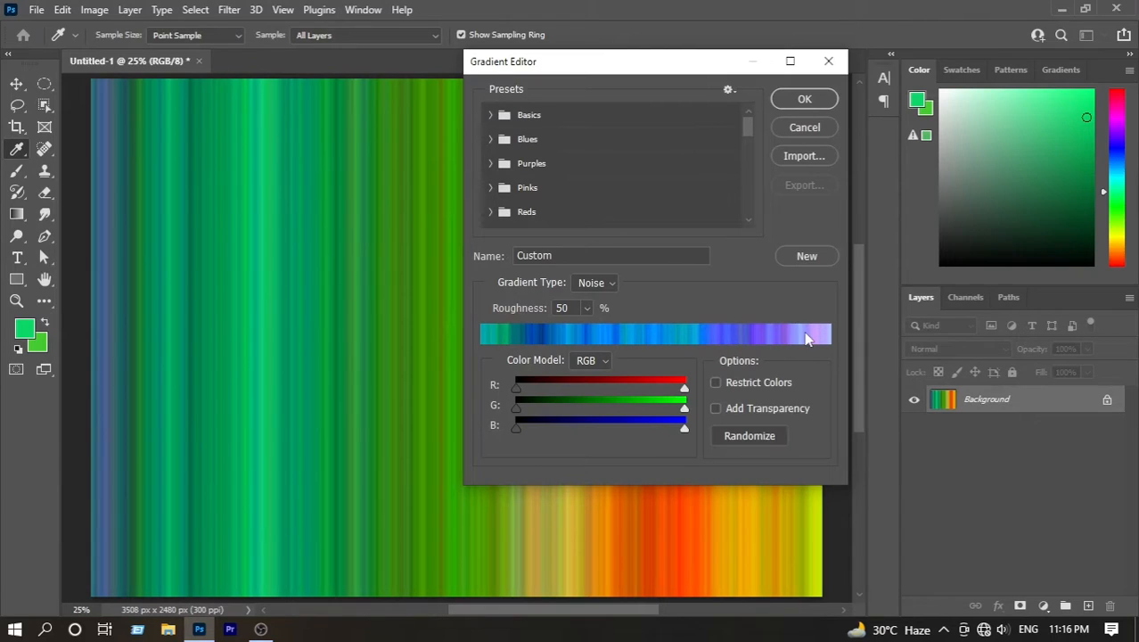
{"action": "left_click", "coordinate": [805, 99]}
{"action": "left_click_drag", "start_coordinate": [95, 213], "coordinate": [778, 214]}
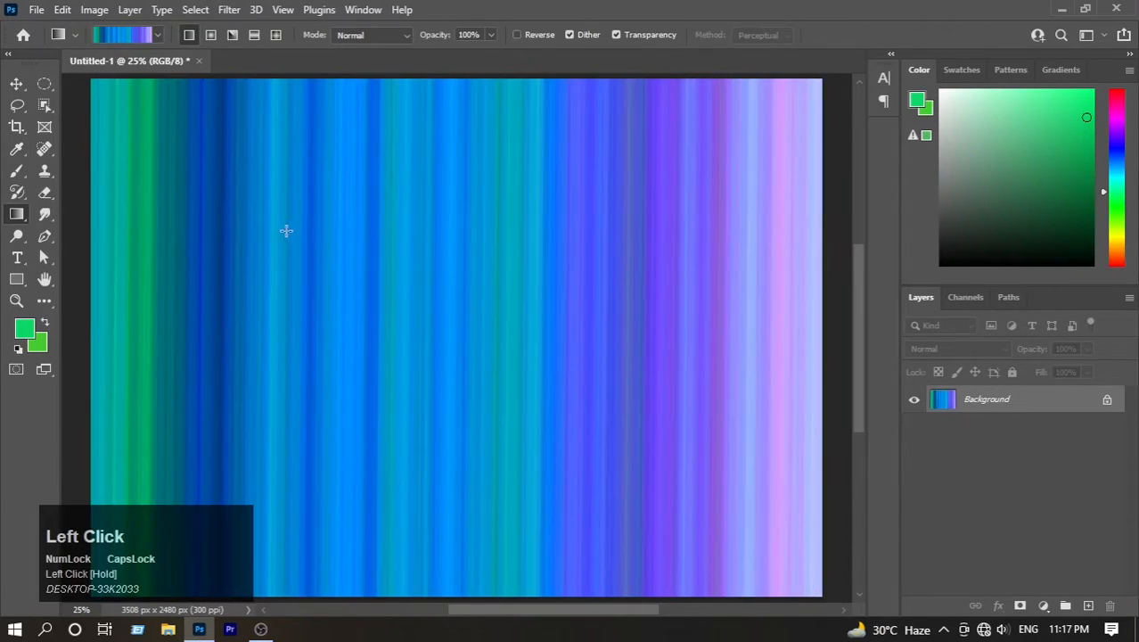
Keep the RGB color model, raise the noise gradient's roughness to 100%, and draw it horizontally across the full canvas.
{"action": "left_click", "coordinate": [149, 36]}
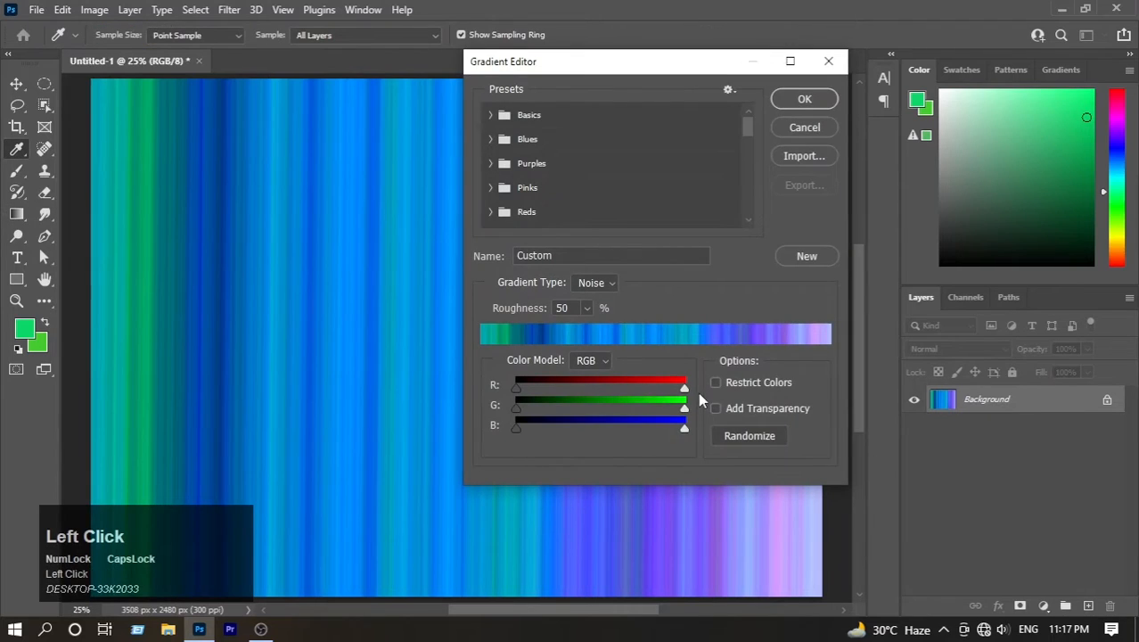
{"action": "left_click", "coordinate": [590, 360]}
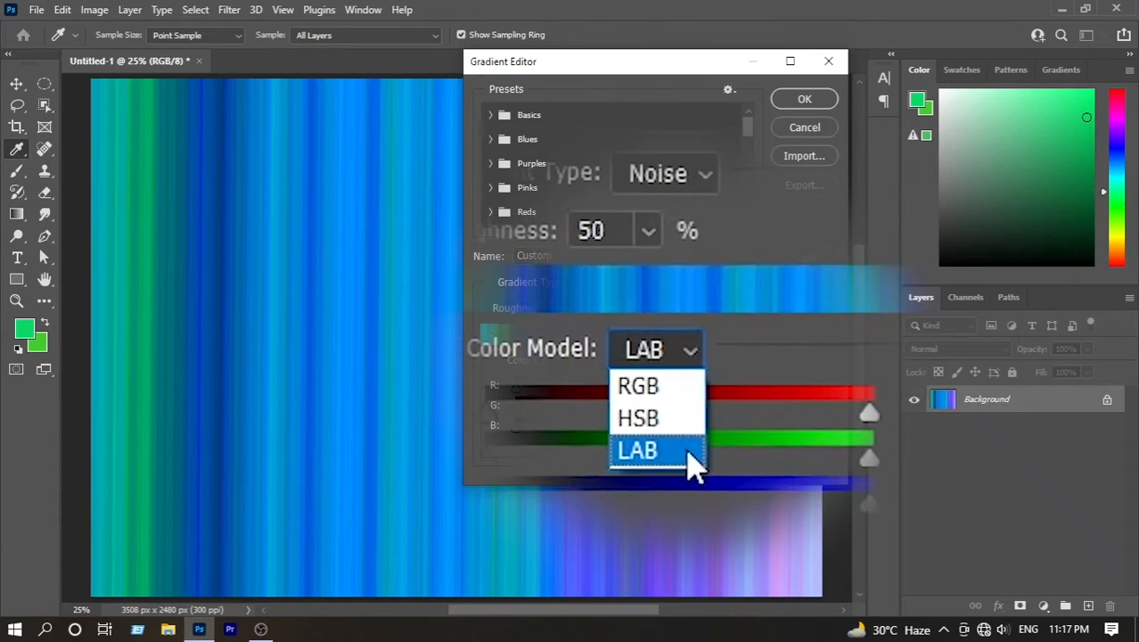
{"action": "left_click", "coordinate": [592, 378]}
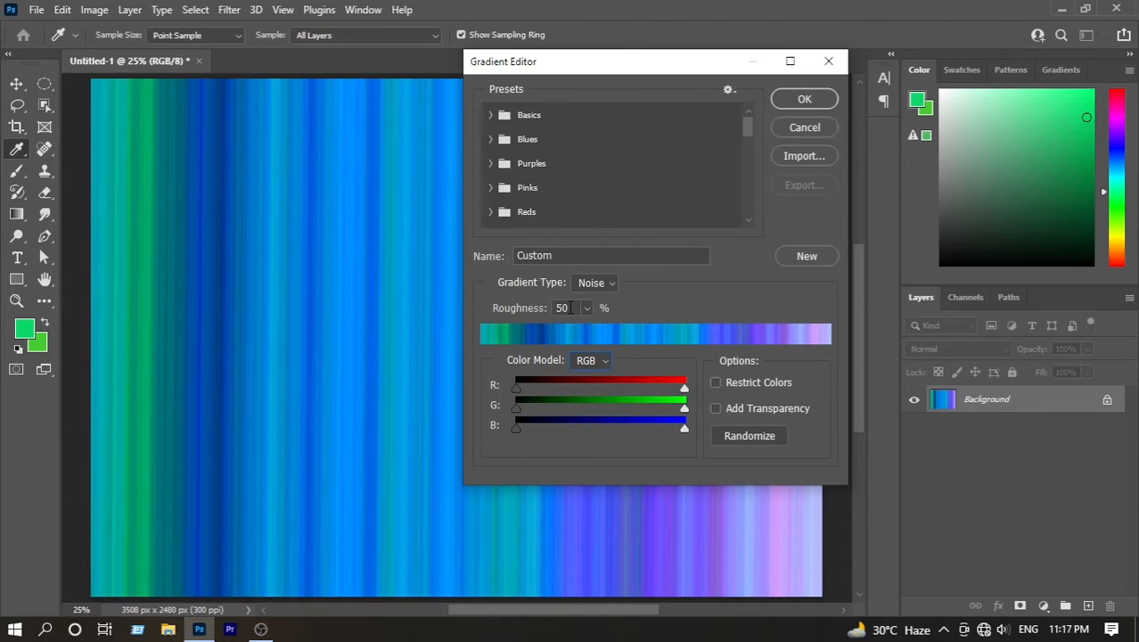
{"action": "left_click_drag", "start_coordinate": [521, 311], "coordinate": [664, 314]}
{"action": "left_click", "coordinate": [818, 101]}
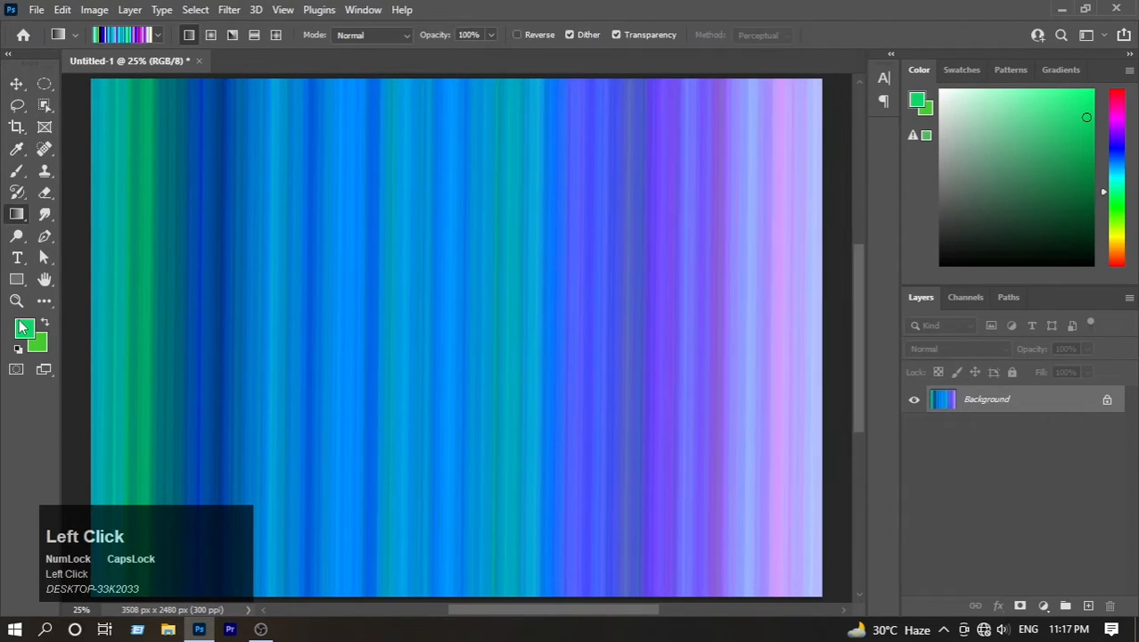
{"action": "left_click_drag", "start_coordinate": [76, 296], "coordinate": [833, 291]}
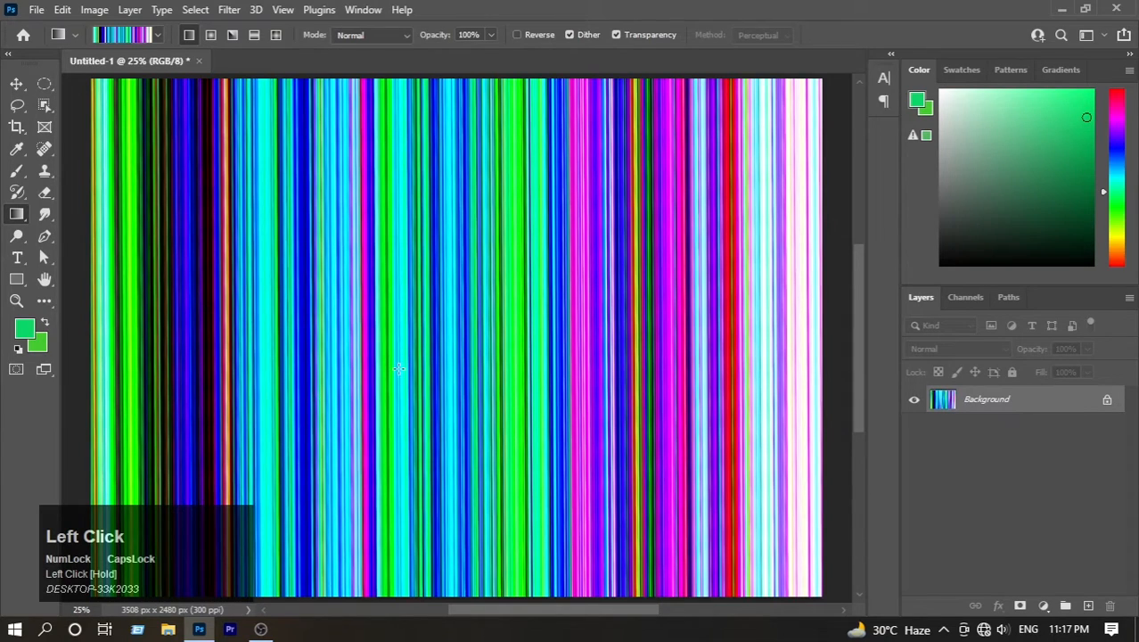
Reopen the gradient for editing and set its roughness to 50%.
{"action": "left_click", "coordinate": [122, 35]}
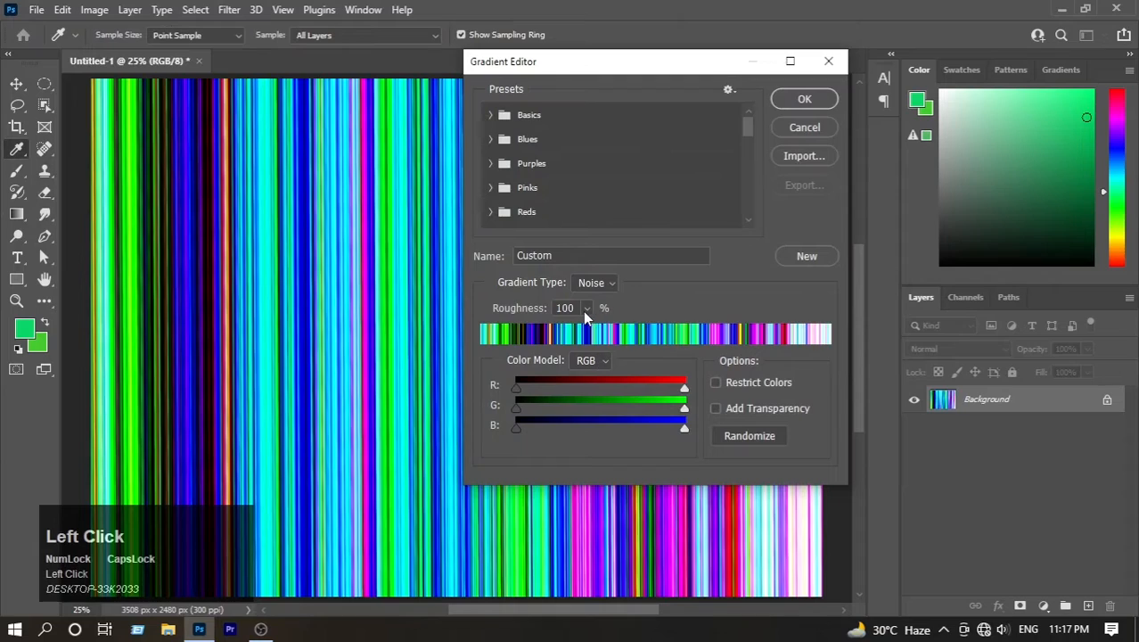
{"action": "left_click", "coordinate": [567, 309]}
{"action": "mouse_move", "coordinate": [531, 314]}
{"action": "left_mouse_down"}
{"action": "mouse_move", "coordinate": [145, 331]}
{"action": "mouse_move", "coordinate": [807, 111]}
{"action": "mouse_move", "coordinate": [492, 344]}
{"action": "mouse_move", "coordinate": [575, 306]}
{"action": "mouse_move", "coordinate": [542, 310]}
{"action": "left_mouse_up"}
{"action": "type", "text": "50"}
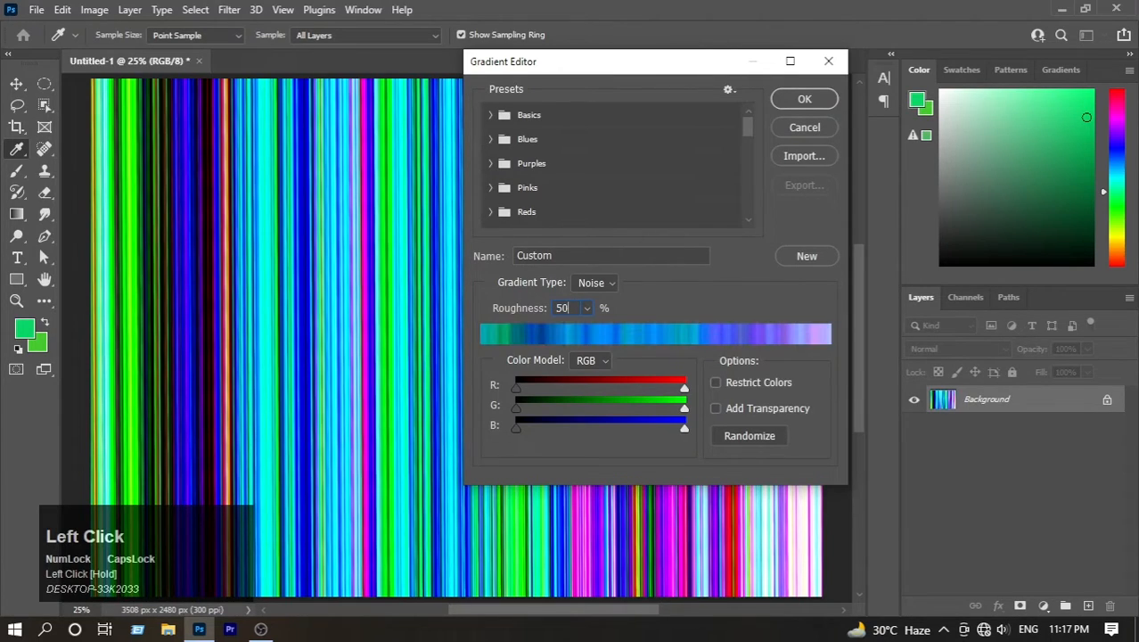
{"action": "left_click", "coordinate": [688, 296]}
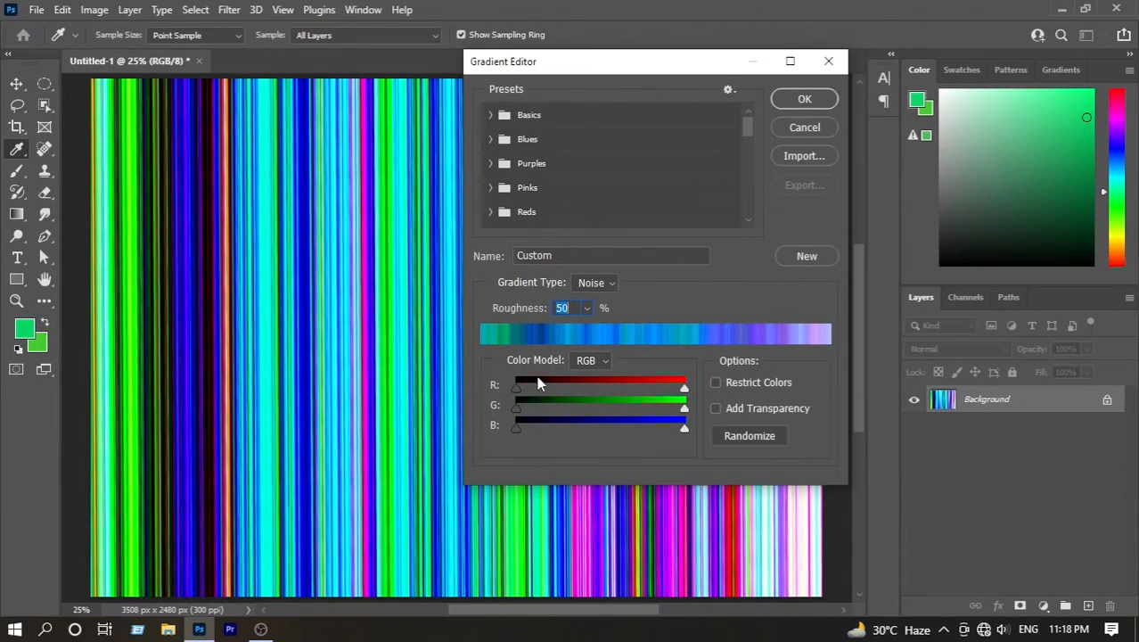
Switch the noise gradient's color model to HSB and narrow its hue range to yellow-green through green.
{"action": "left_click", "coordinate": [587, 364]}
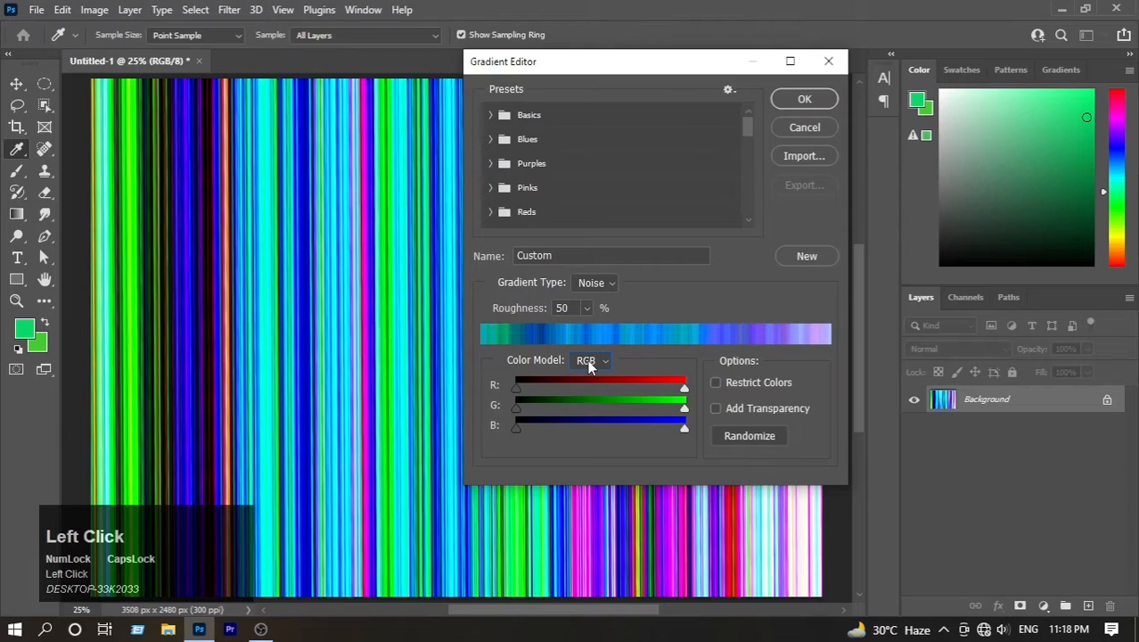
{"action": "left_click", "coordinate": [593, 359]}
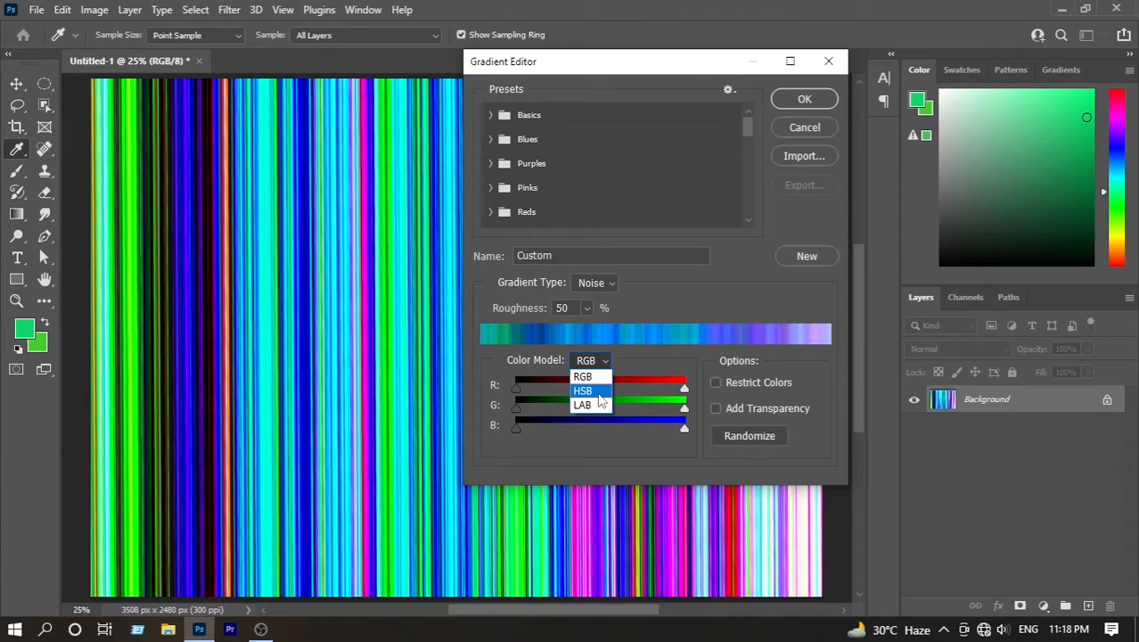
{"action": "left_click", "coordinate": [599, 395]}
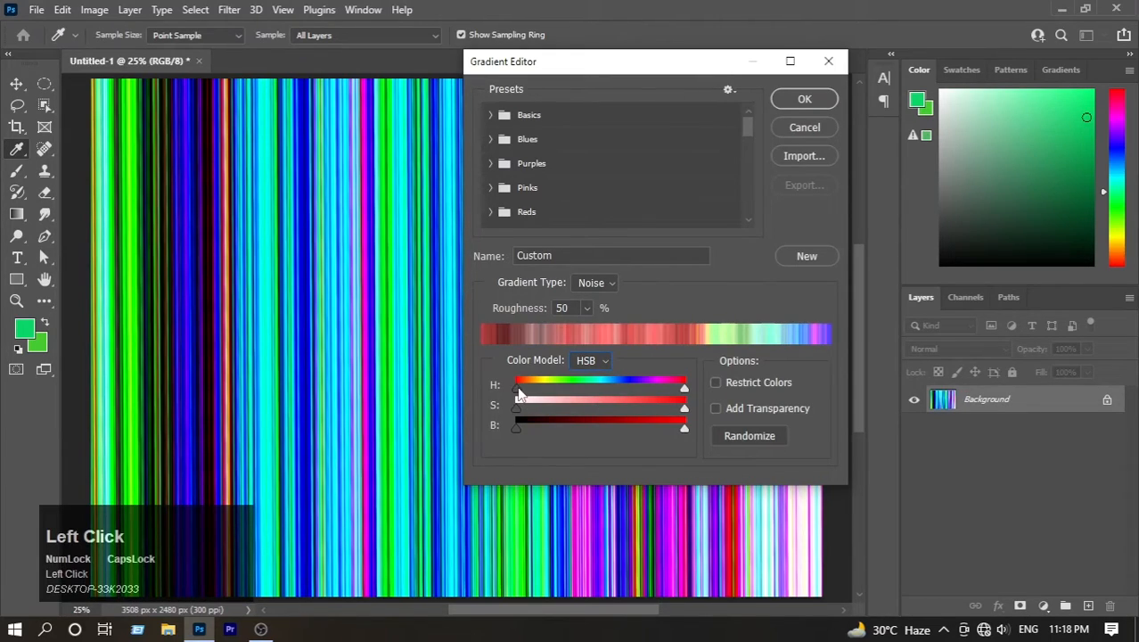
{"action": "left_click_drag", "start_coordinate": [519, 393], "coordinate": [519, 393]}
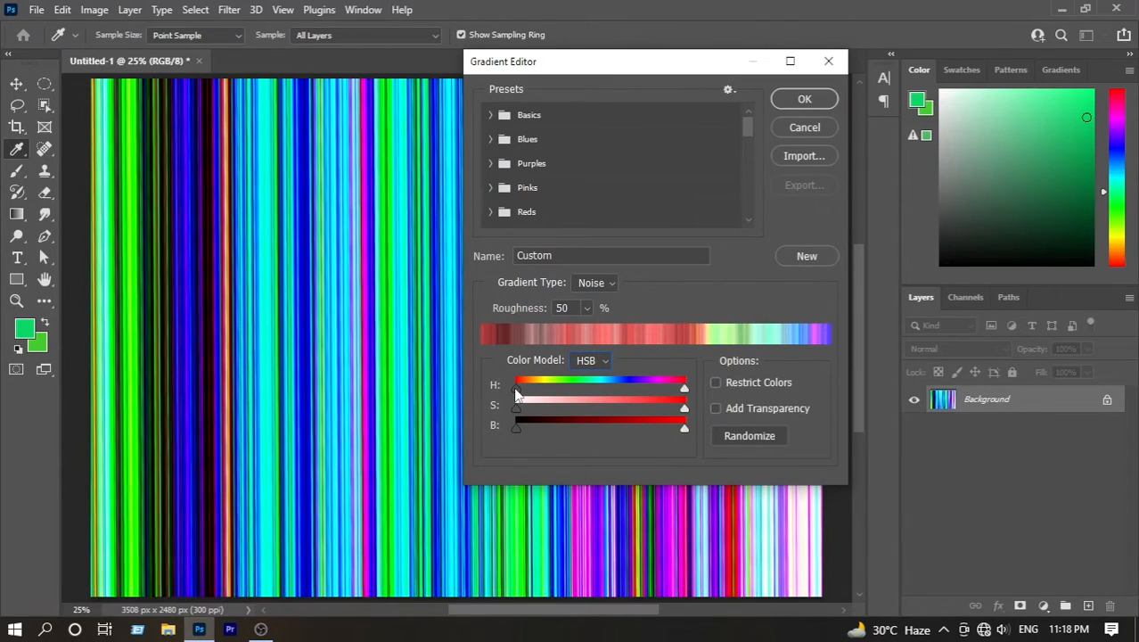
{"action": "left_click_drag", "start_coordinate": [516, 389], "coordinate": [551, 386]}
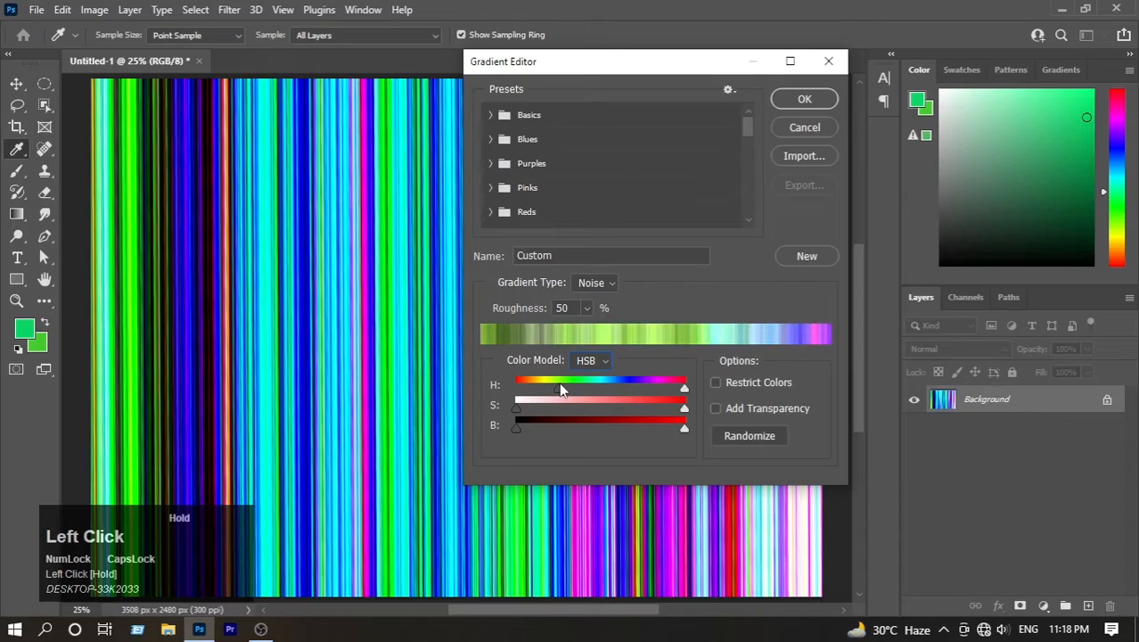
{"action": "left_click_drag", "start_coordinate": [683, 390], "coordinate": [587, 389]}
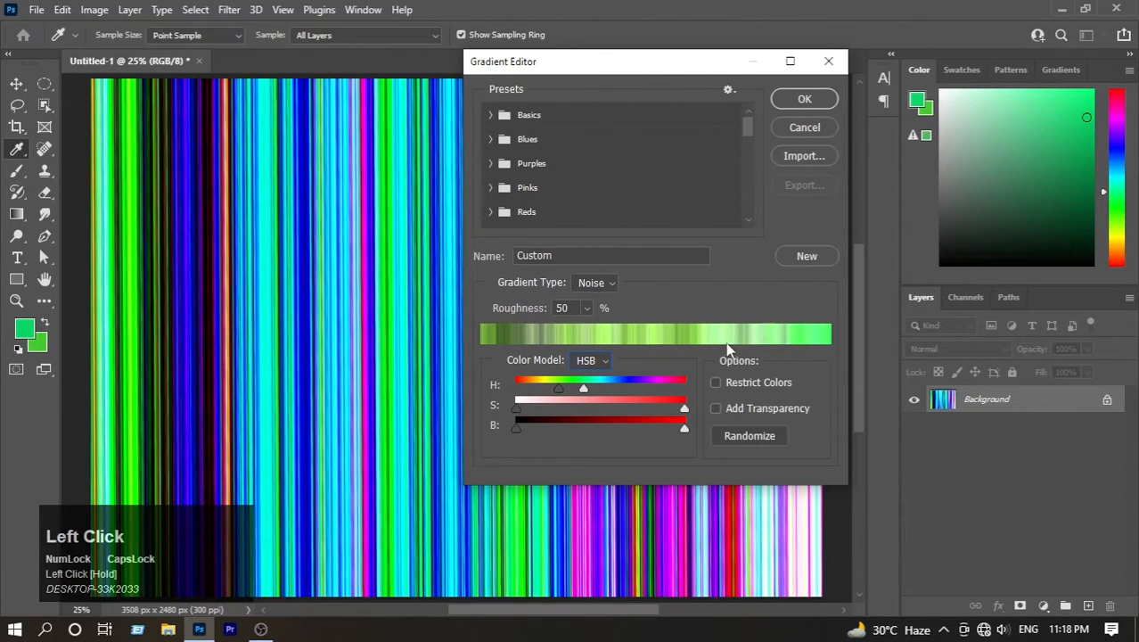
Raise the lower saturation limit to maximum and swap the two brightness limits to opposite ends of their range.
{"action": "left_click_drag", "start_coordinate": [516, 411], "coordinate": [394, 396]}
{"action": "left_click_drag", "start_coordinate": [513, 407], "coordinate": [728, 305]}
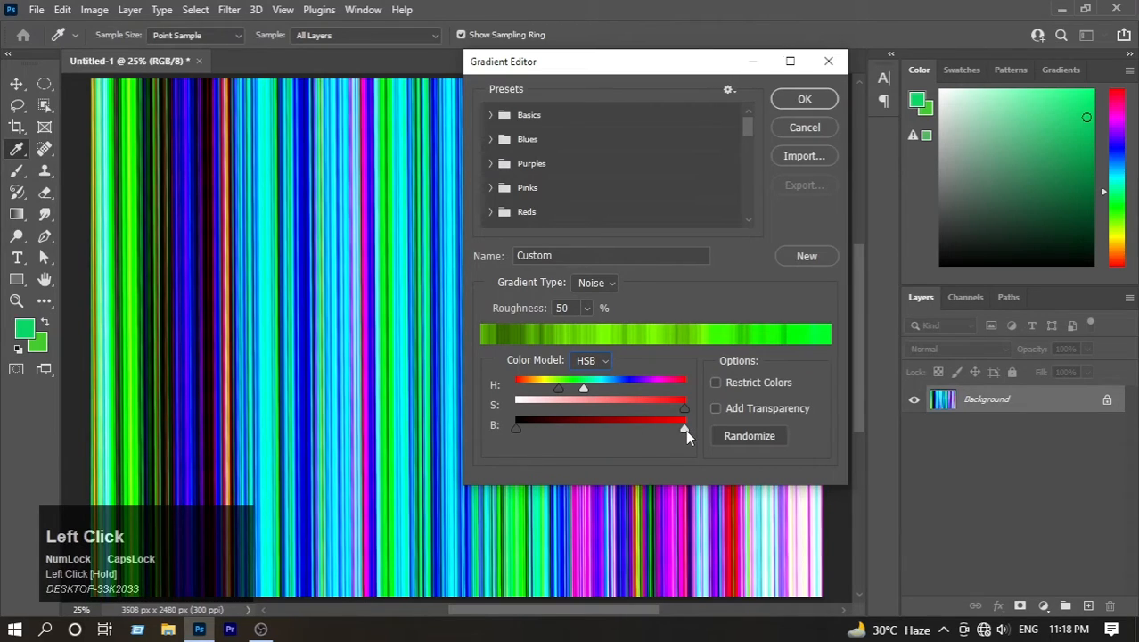
{"action": "left_click_drag", "start_coordinate": [685, 430], "coordinate": [583, 437]}
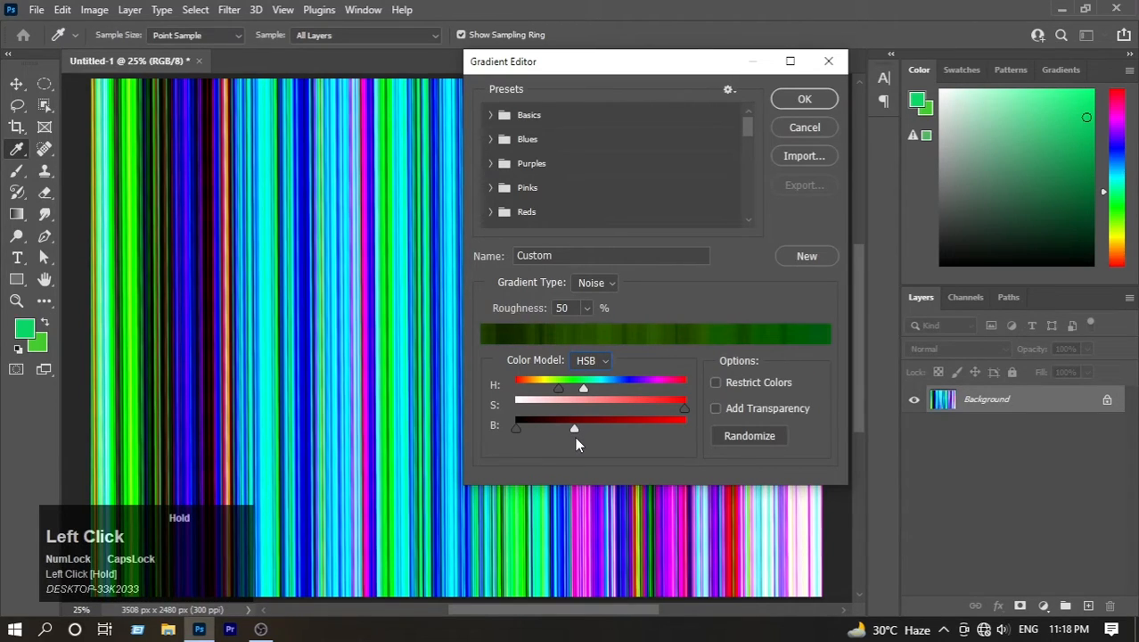
{"action": "left_click_drag", "start_coordinate": [514, 427], "coordinate": [712, 425]}
{"action": "left_click_drag", "start_coordinate": [573, 430], "coordinate": [671, 429]}
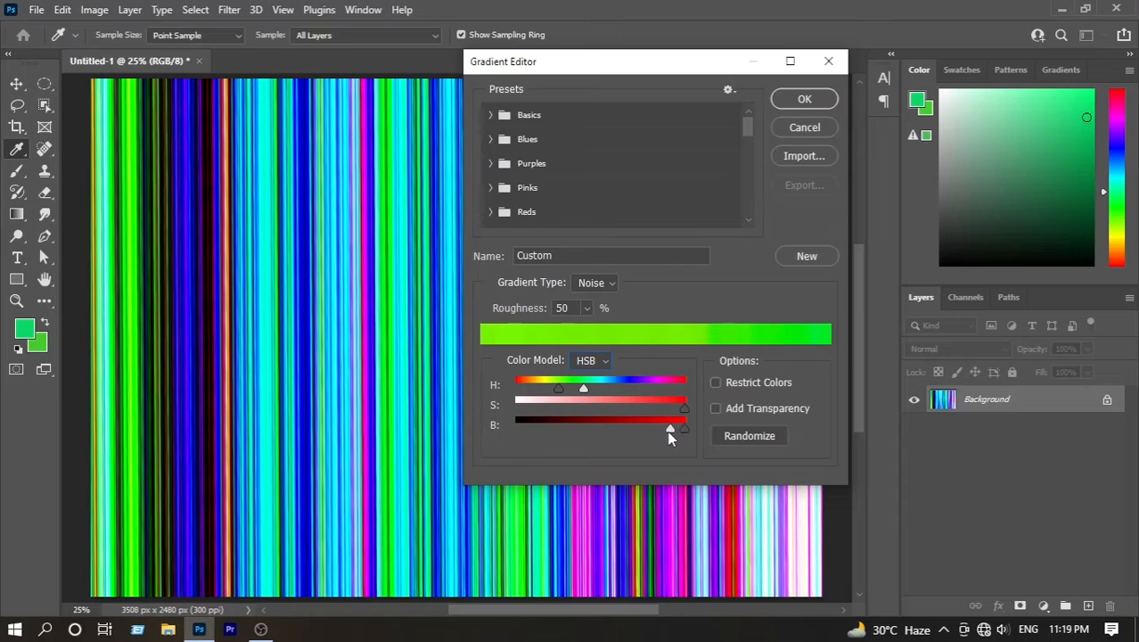
{"action": "left_click_drag", "start_coordinate": [671, 434], "coordinate": [515, 428]}
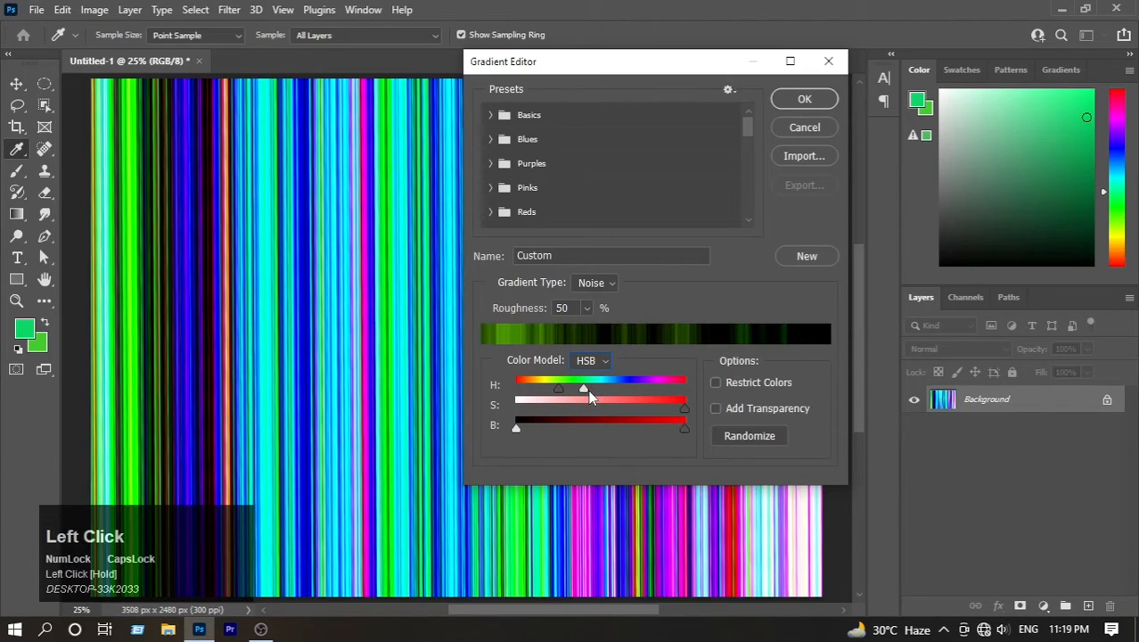
Restore the full hue range and switch the noise gradient's color model to LAB.
{"action": "left_click_drag", "start_coordinate": [588, 396], "coordinate": [683, 389]}
{"action": "left_click", "coordinate": [590, 360]}
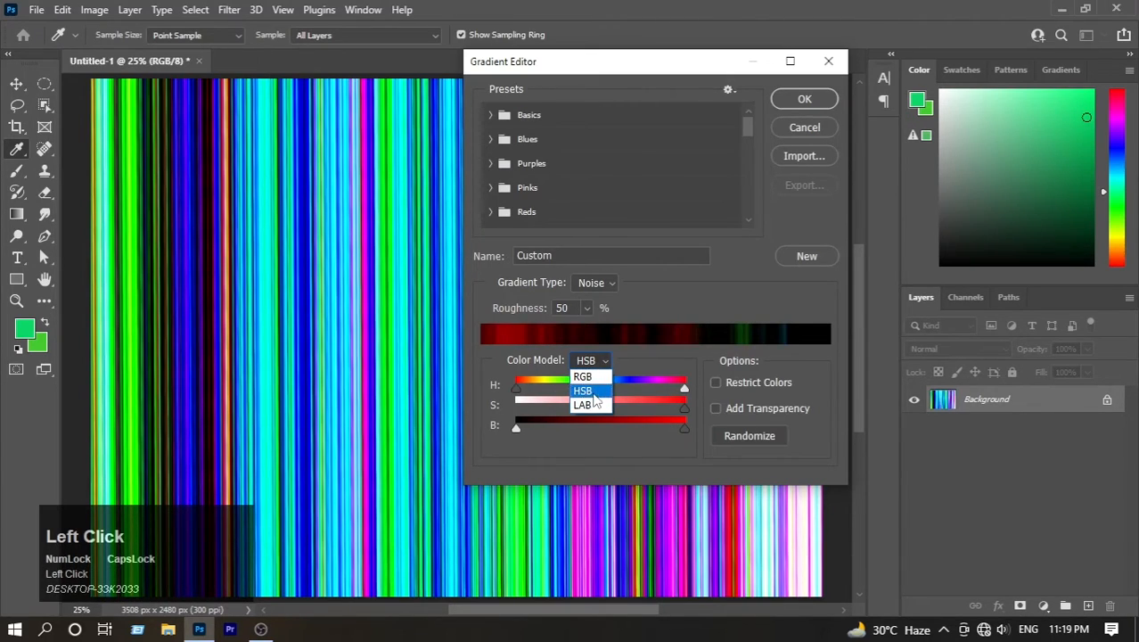
{"action": "left_click", "coordinate": [593, 405]}
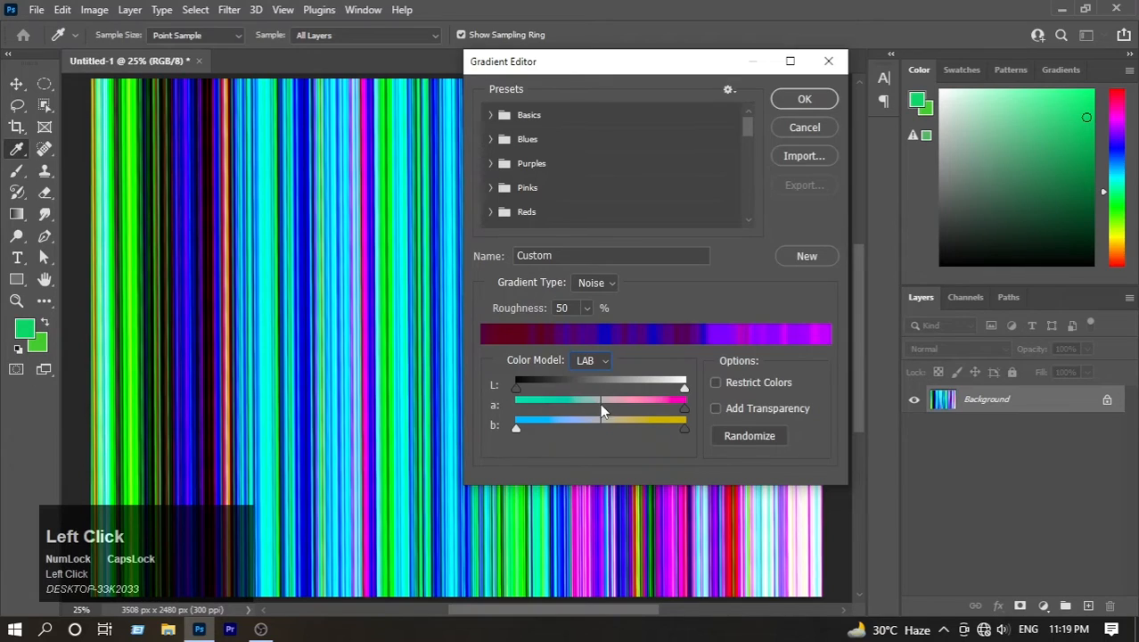
{"action": "mouse_move", "coordinate": [683, 408]}
{"action": "left_mouse_down"}
{"action": "mouse_move", "coordinate": [518, 414]}
{"action": "mouse_move", "coordinate": [684, 415]}
{"action": "left_mouse_up"}
Return the noise gradient's color model to RGB.
{"action": "left_click", "coordinate": [602, 364]}
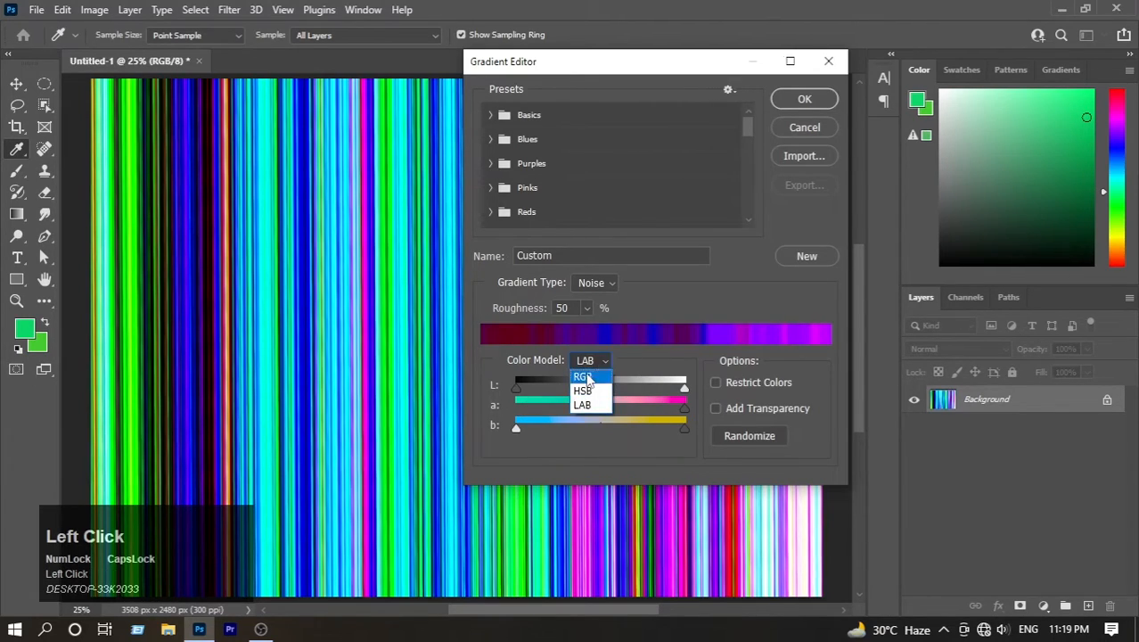
{"action": "left_click", "coordinate": [588, 374]}
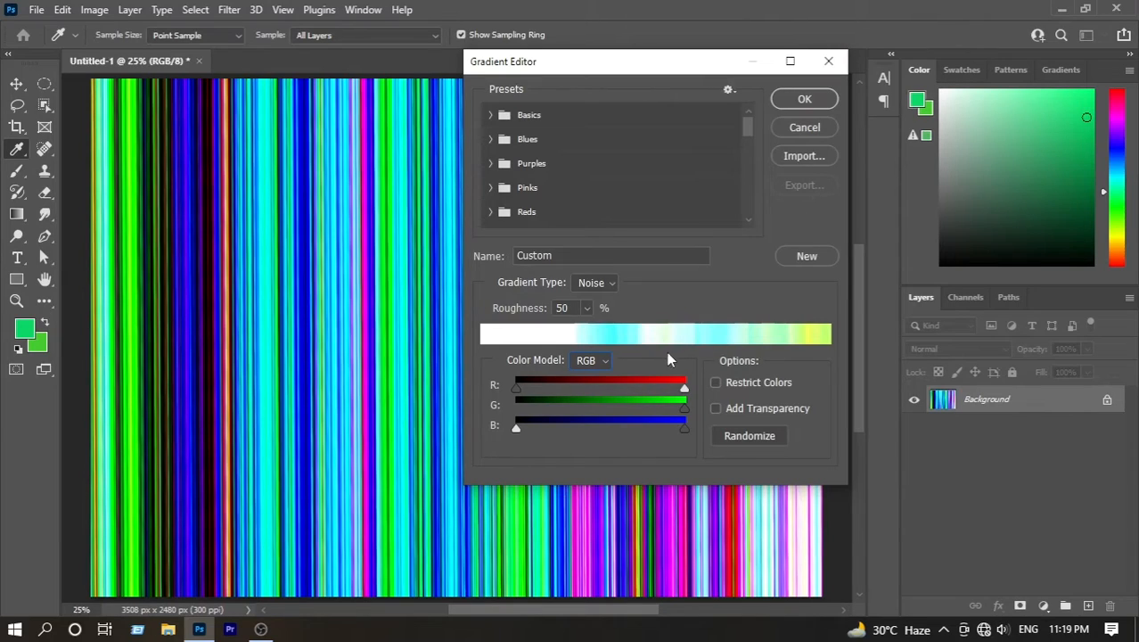
{"action": "left_click", "coordinate": [729, 403]}
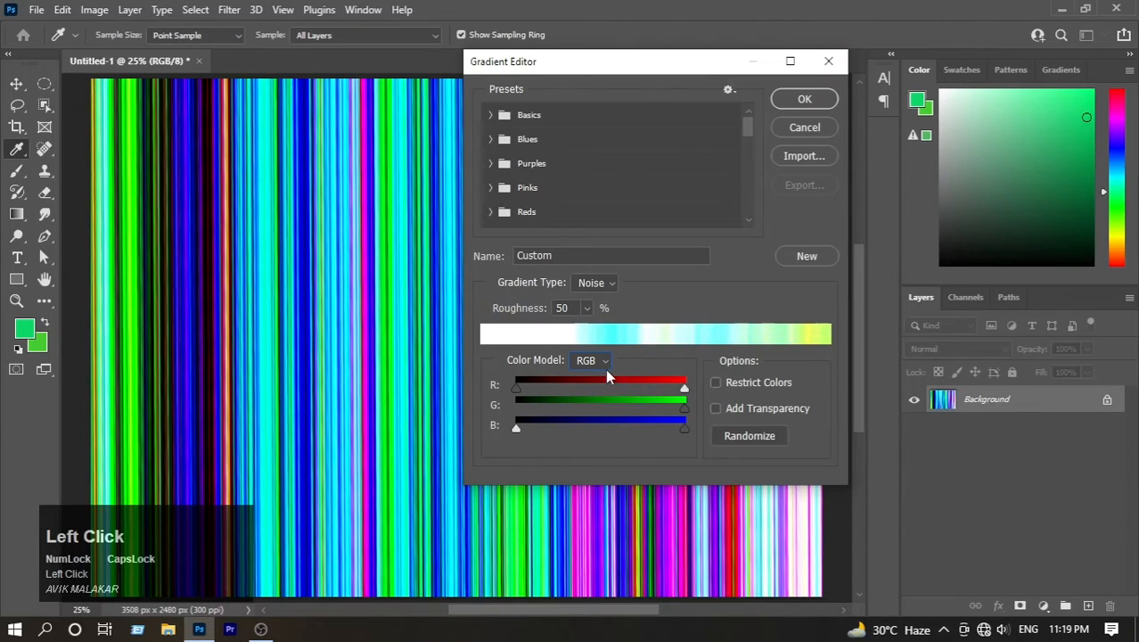
Randomize the noise gradient repeatedly in RGB, switch its color model to HSB and randomize it several more times.
{"action": "left_click", "coordinate": [745, 435]}
{"action": "left_click", "coordinate": [745, 434]}
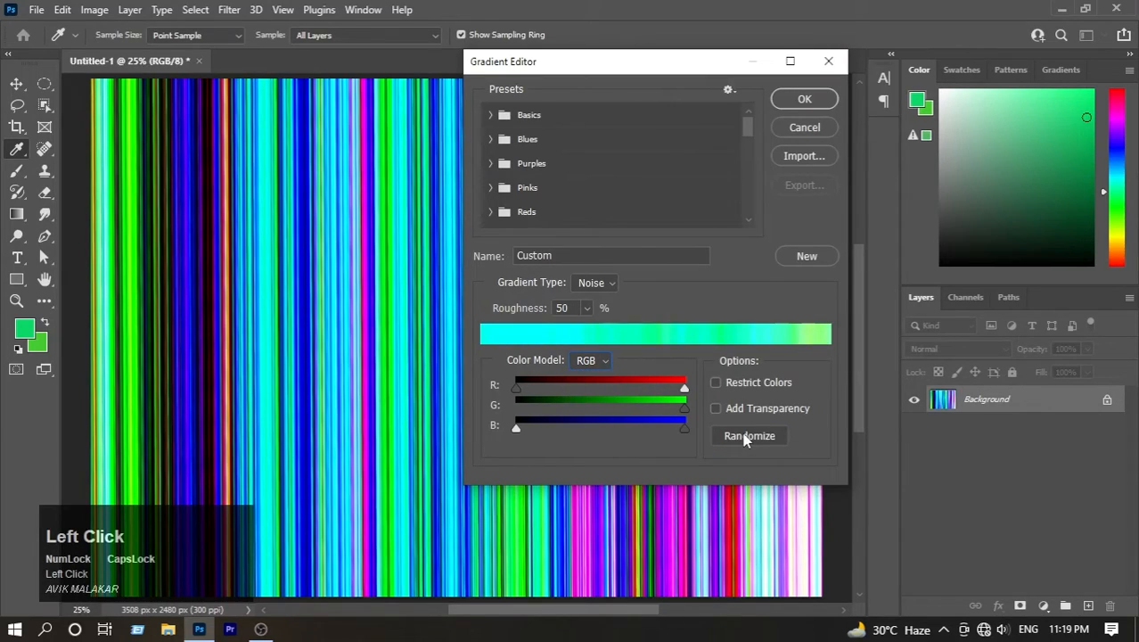
{"action": "left_click", "coordinate": [606, 360]}
{"action": "left_click", "coordinate": [588, 389]}
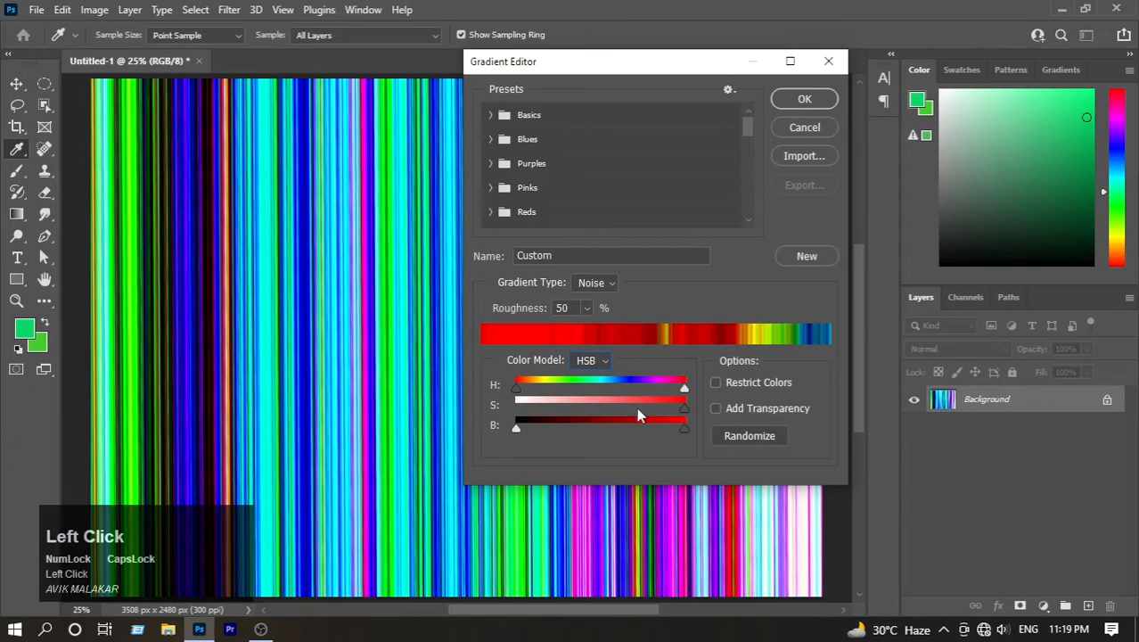
{"action": "left_click", "coordinate": [759, 440]}
{"action": "left_click", "coordinate": [759, 440]}
{"action": "left_click", "coordinate": [760, 440]}
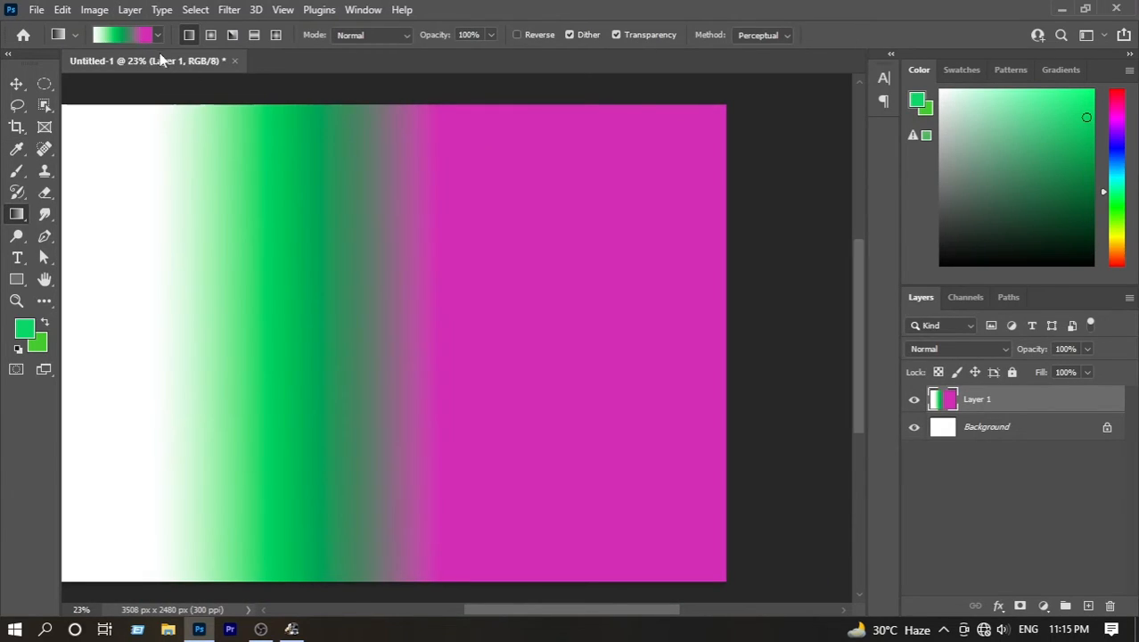
Open the active gradient for editing and select the custom PHOTOSHOP 1 preset at the end of the preset list.
{"action": "left_click", "coordinate": [142, 36]}
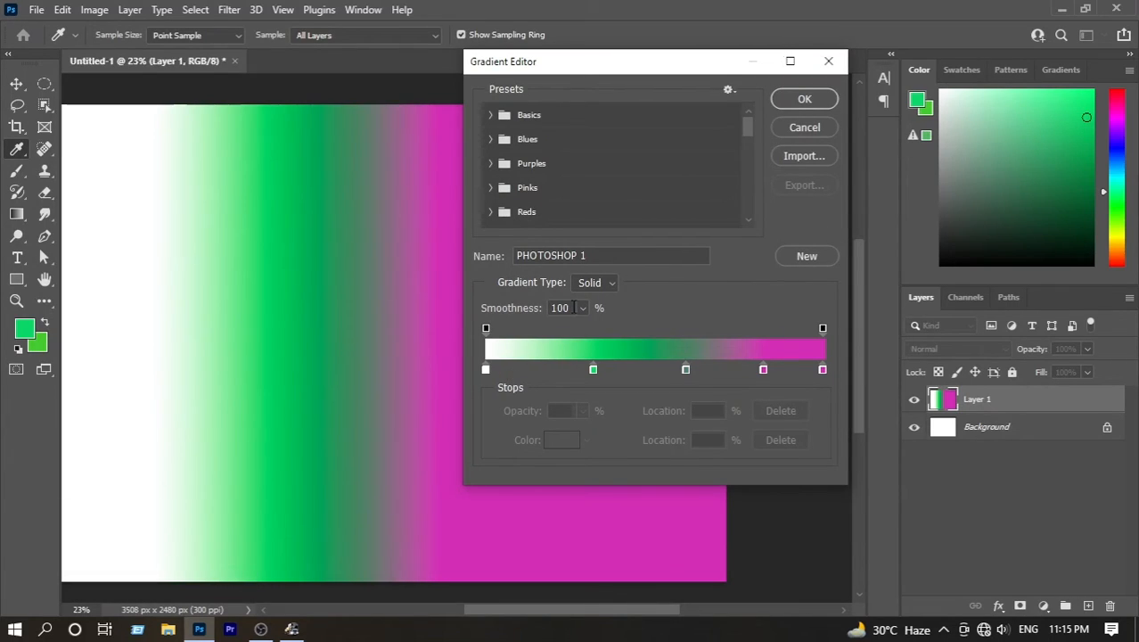
{"action": "scroll", "coordinate": [602, 143], "scroll_direction": "down", "scroll_amount": 10}
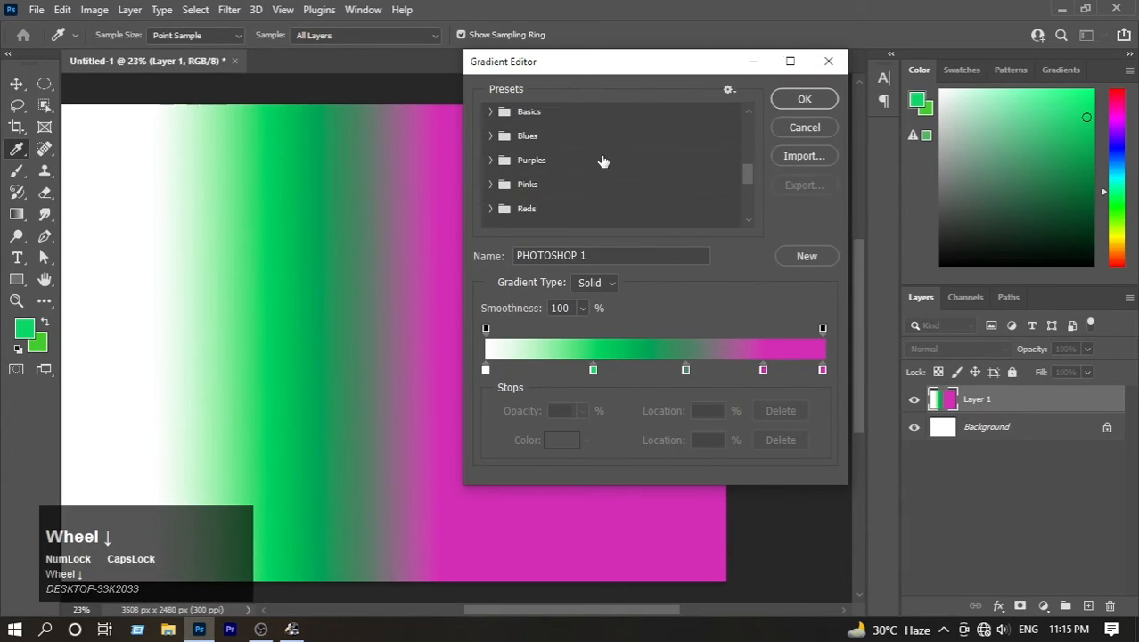
{"action": "scroll", "coordinate": [603, 166], "scroll_direction": "down", "scroll_amount": 1}
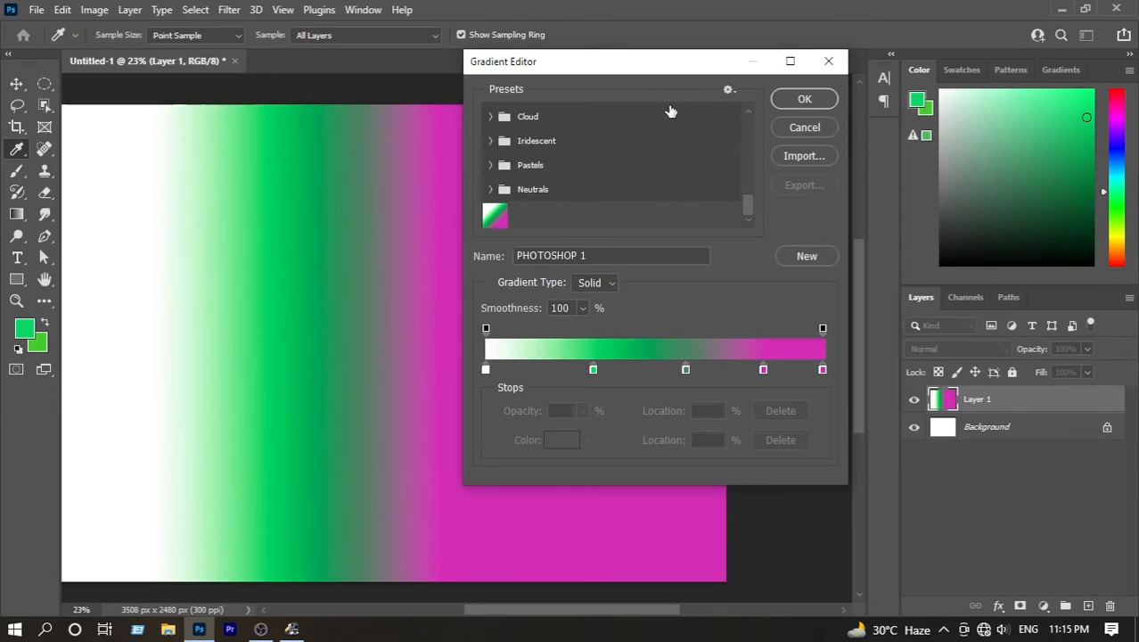
{"action": "left_click", "coordinate": [497, 222]}
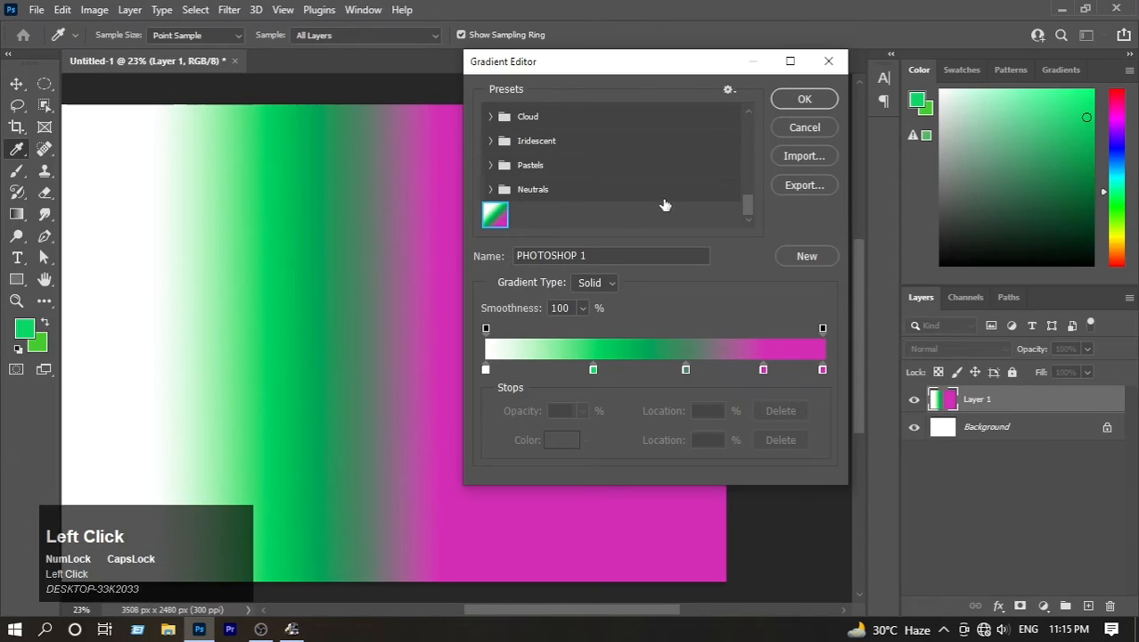
{"action": "left_click", "coordinate": [728, 90]}
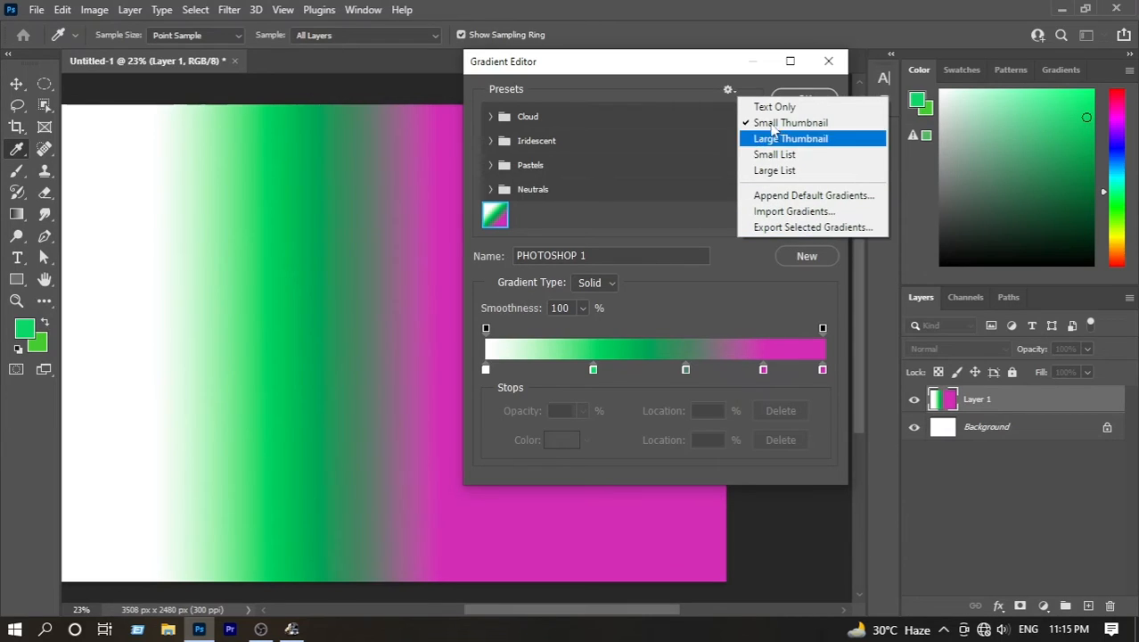
{"action": "left_click", "coordinate": [728, 90]}
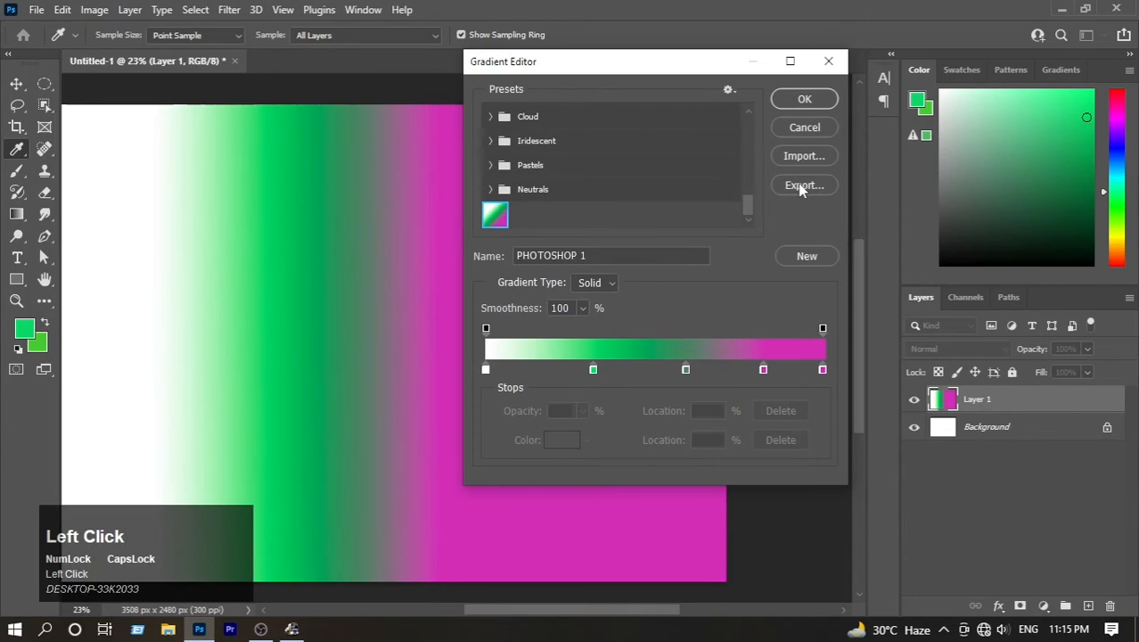
Start exporting the selected gradient and create a folder named GRADIENTS on the Desktop for it.
{"action": "left_click", "coordinate": [801, 186]}
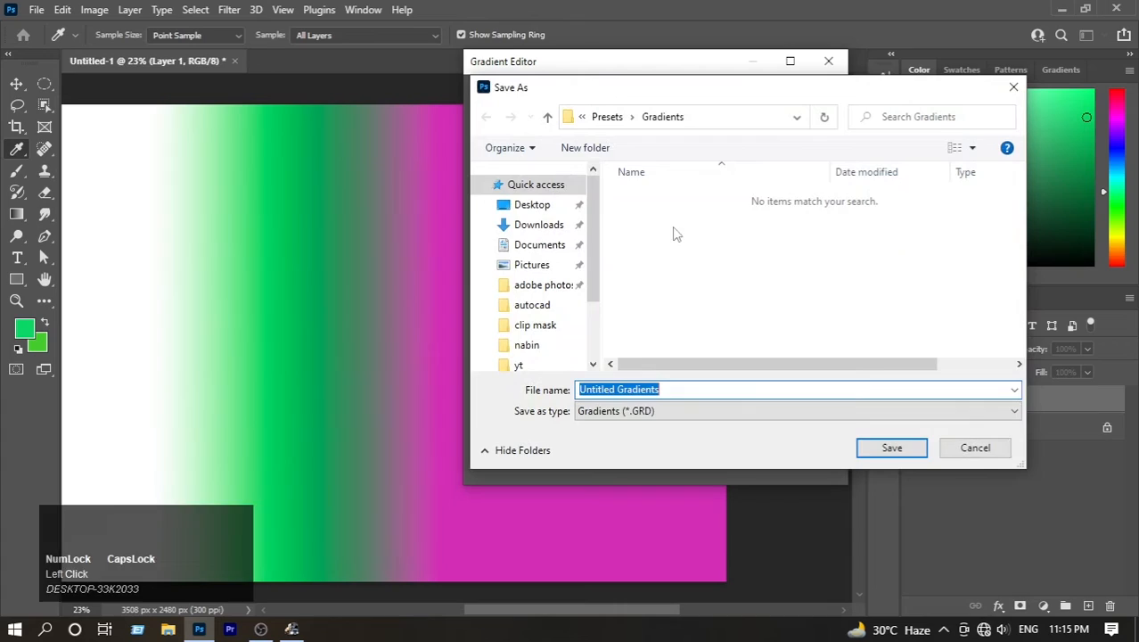
{"action": "left_click", "coordinate": [533, 206]}
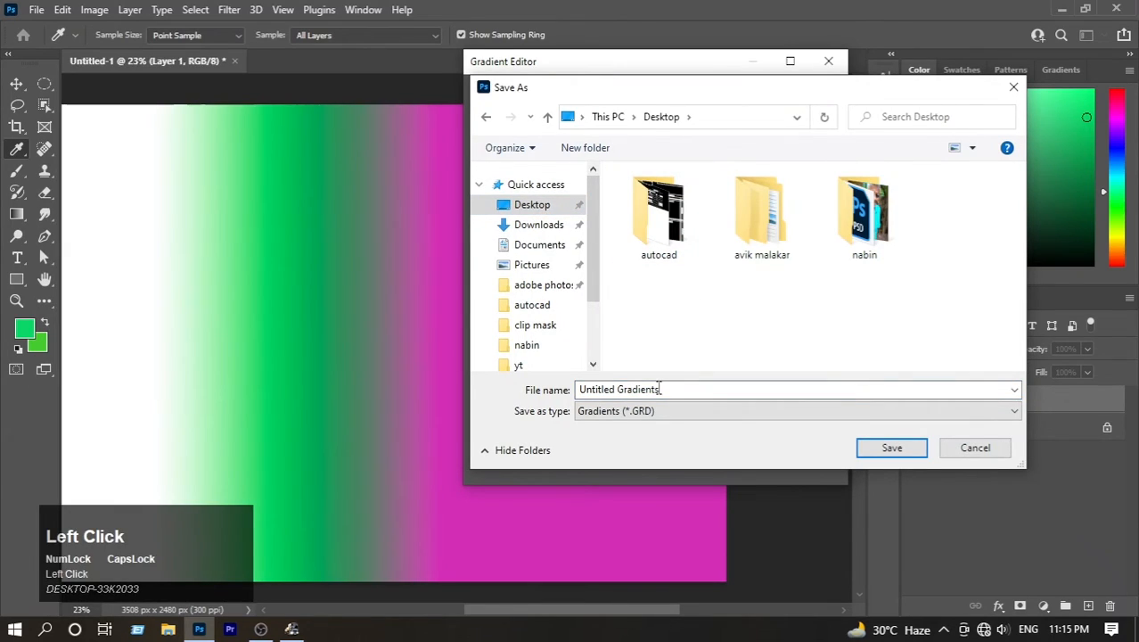
{"action": "right_click", "coordinate": [706, 343]}
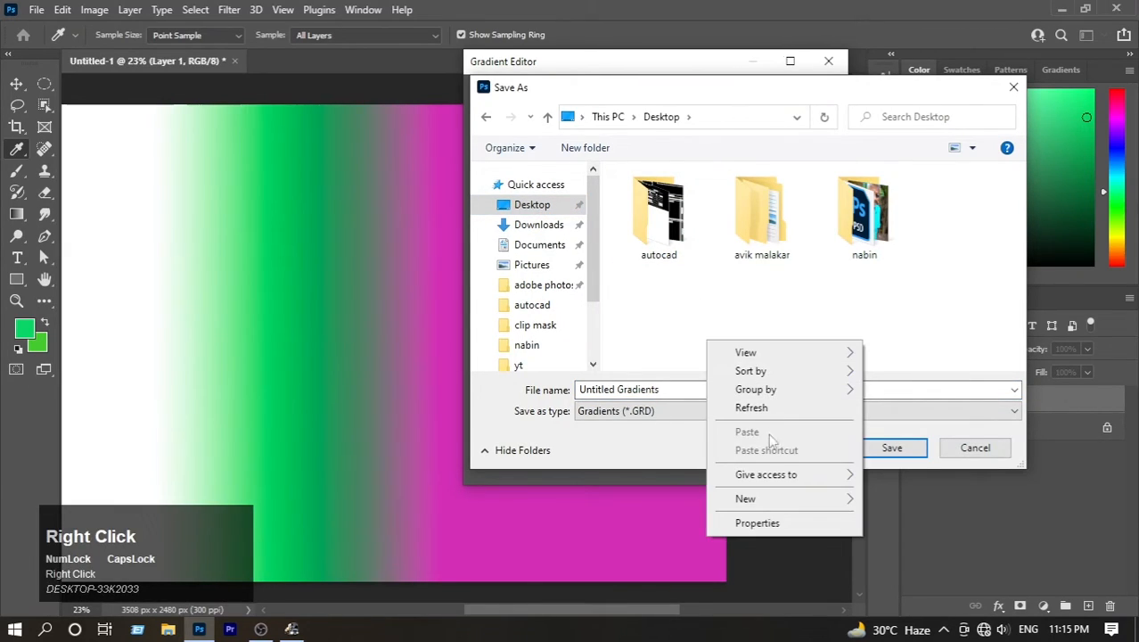
{"action": "left_click", "coordinate": [740, 440]}
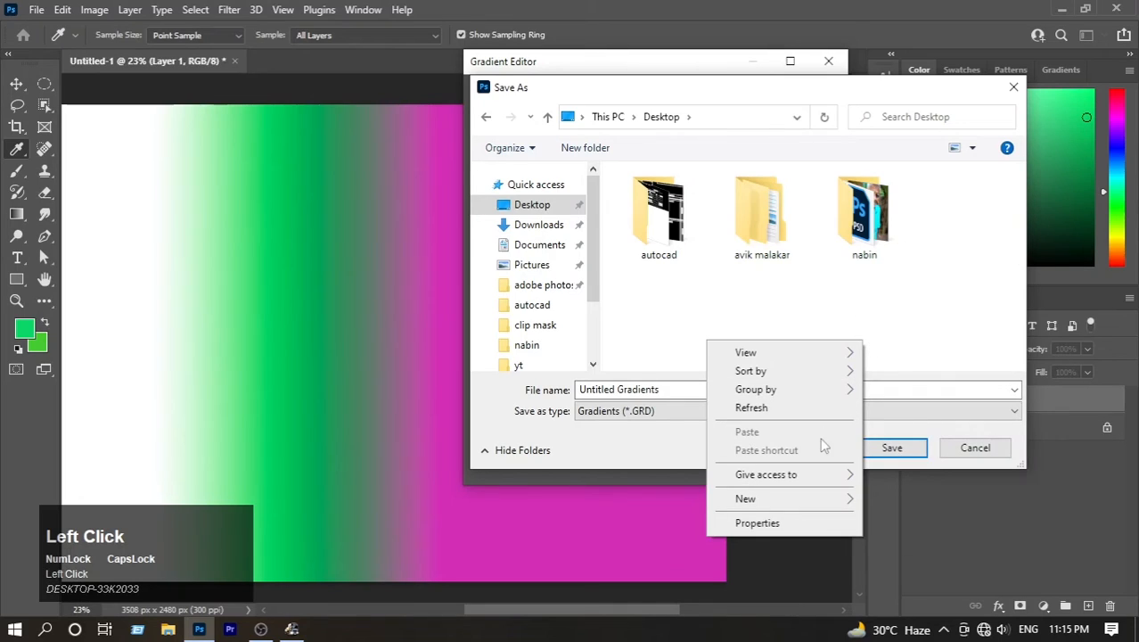
{"action": "mouse_move", "coordinate": [789, 501]}
{"action": "left_click", "coordinate": [898, 326]}
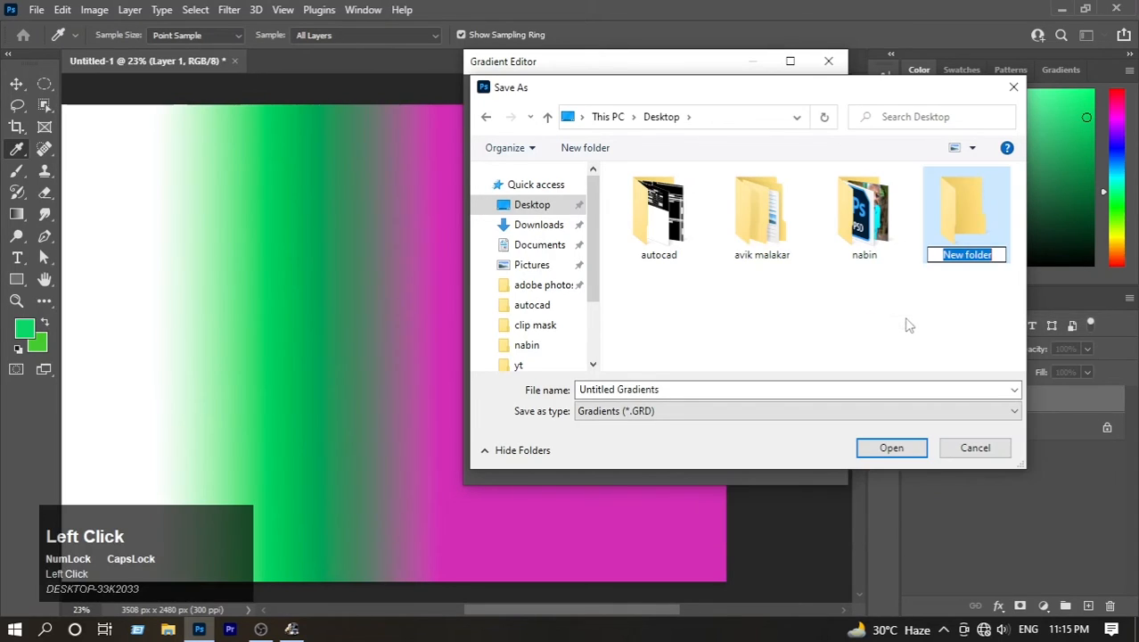
{"action": "type", "text": "GRADIENTS"}
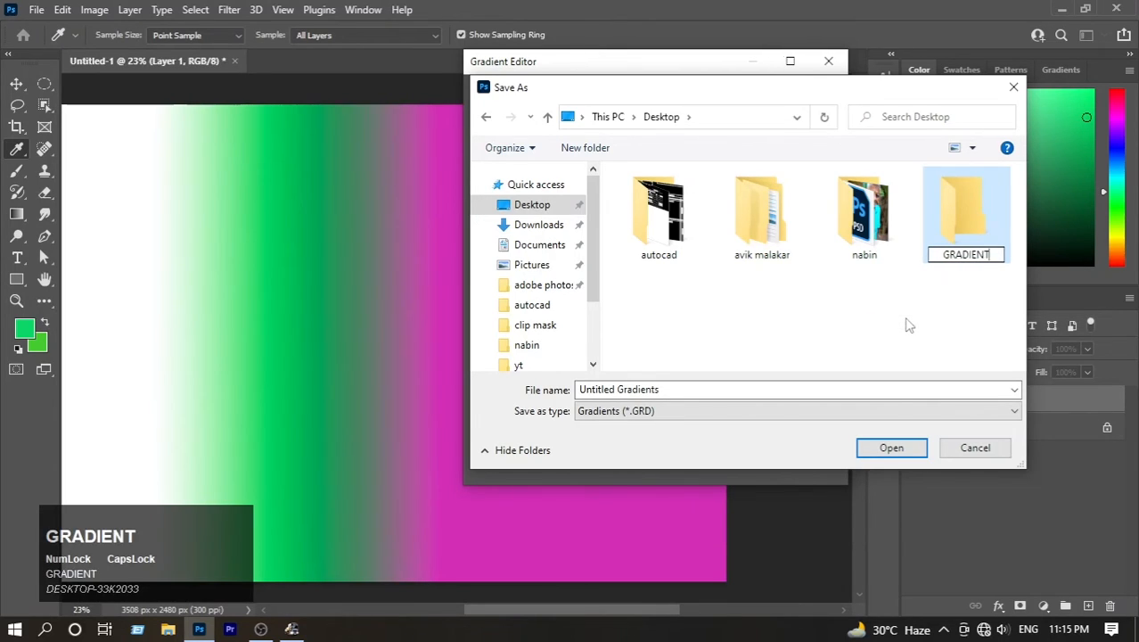
{"action": "key", "text": "Return"}
Save the exported preset as Untitled Gradients in the GRADIENTS folder and accept the Gradient Editor.
{"action": "double_click", "coordinate": [960, 203]}
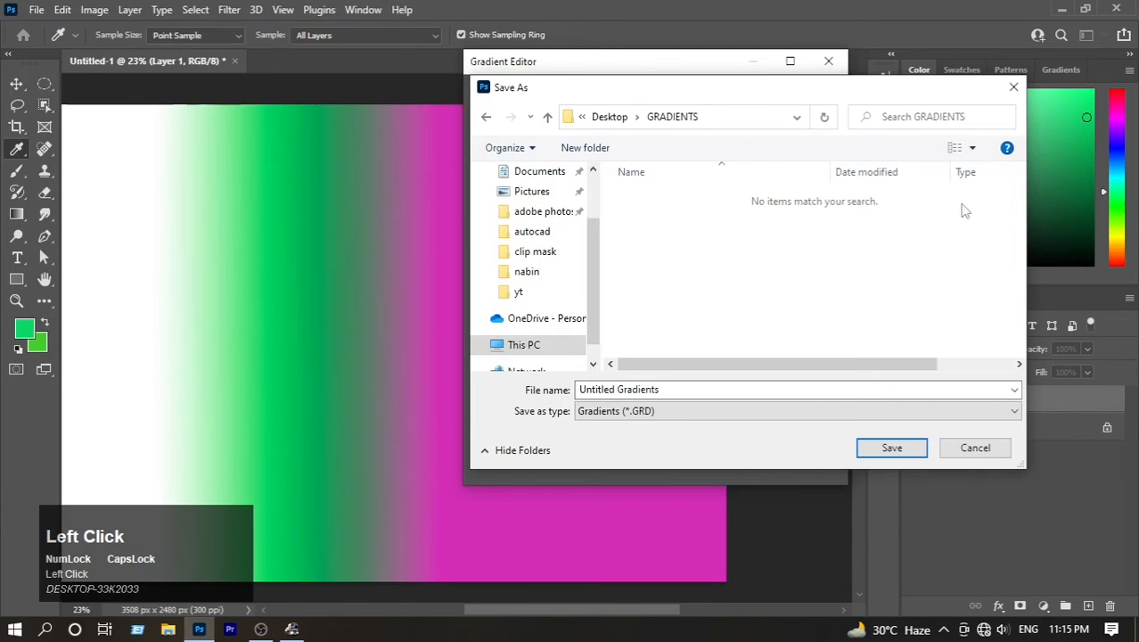
{"action": "left_click", "coordinate": [889, 448]}
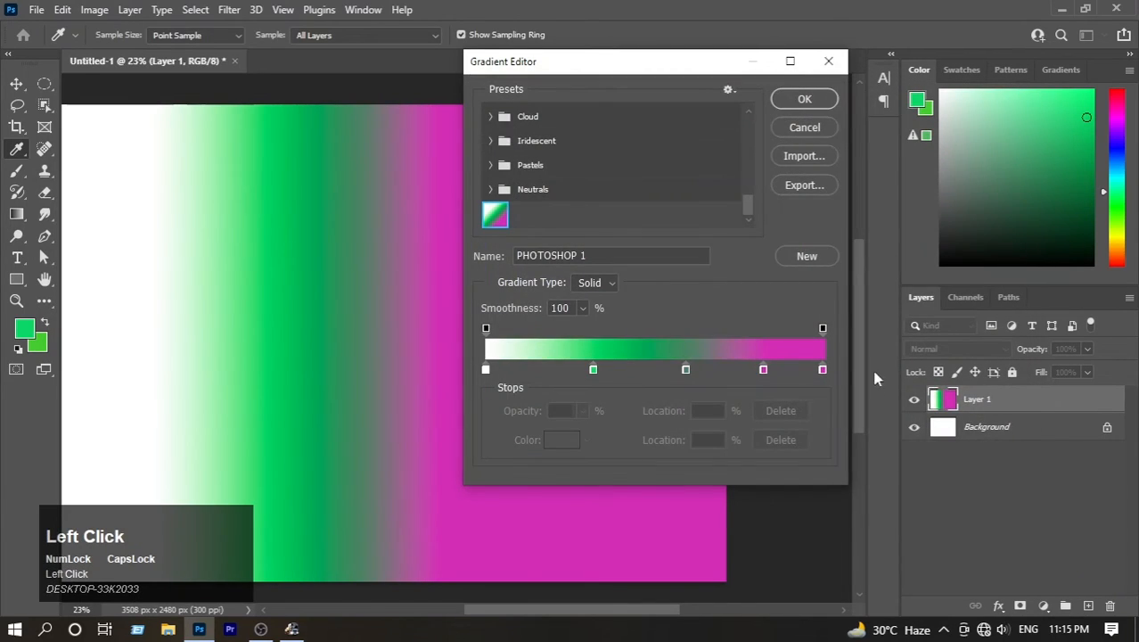
{"action": "left_click", "coordinate": [822, 101]}
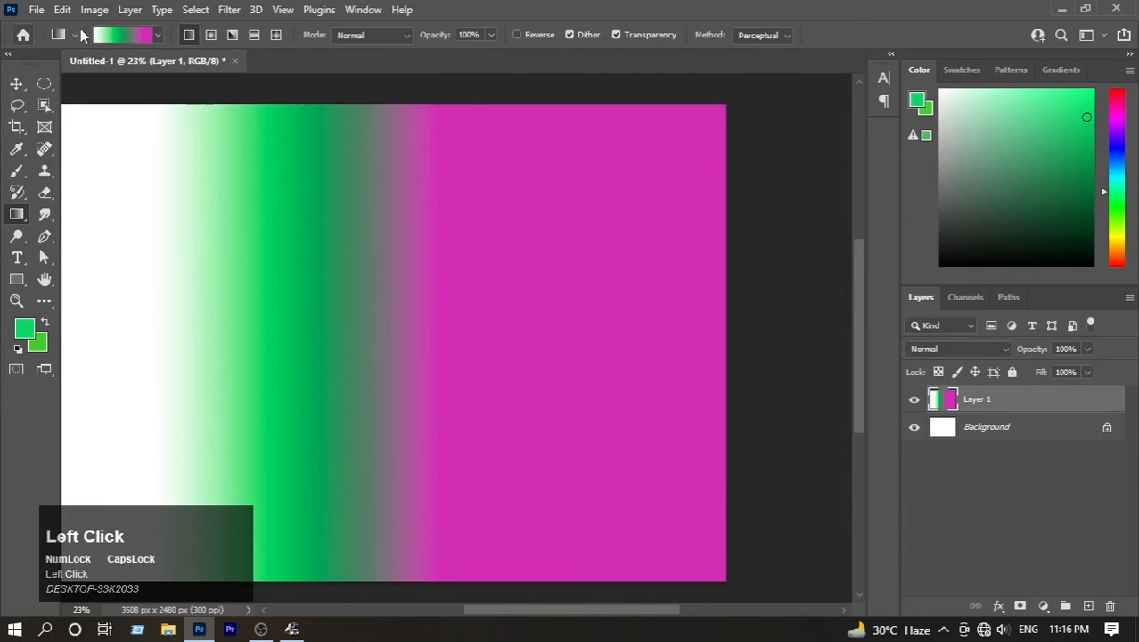
Delete the custom PHOTOSHOP 1 gradient from the gradient presets.
{"action": "left_click", "coordinate": [164, 36]}
{"action": "scroll", "coordinate": [163, 168], "scroll_direction": "down", "scroll_amount": 2}
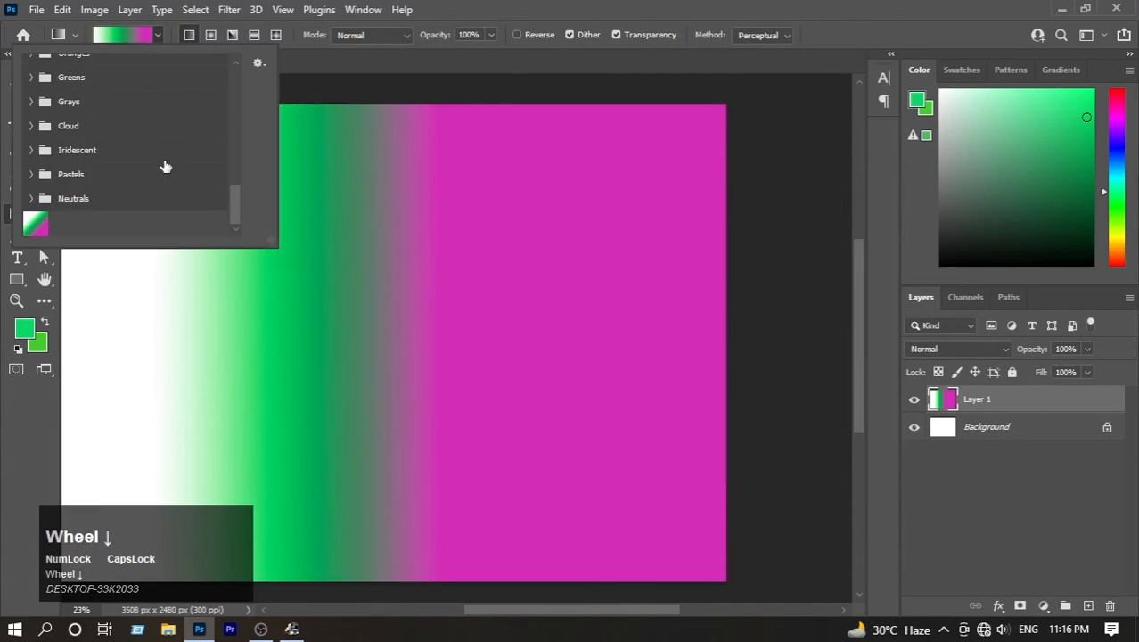
{"action": "left_click", "coordinate": [35, 227]}
{"action": "right_click", "coordinate": [37, 229]}
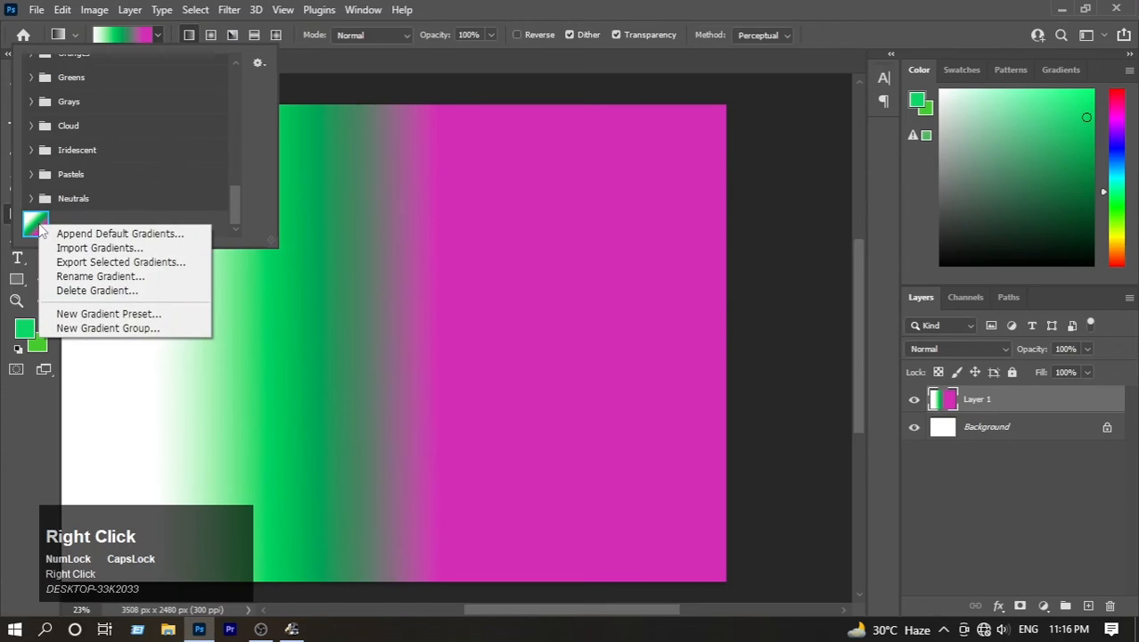
{"action": "left_click", "coordinate": [93, 290]}
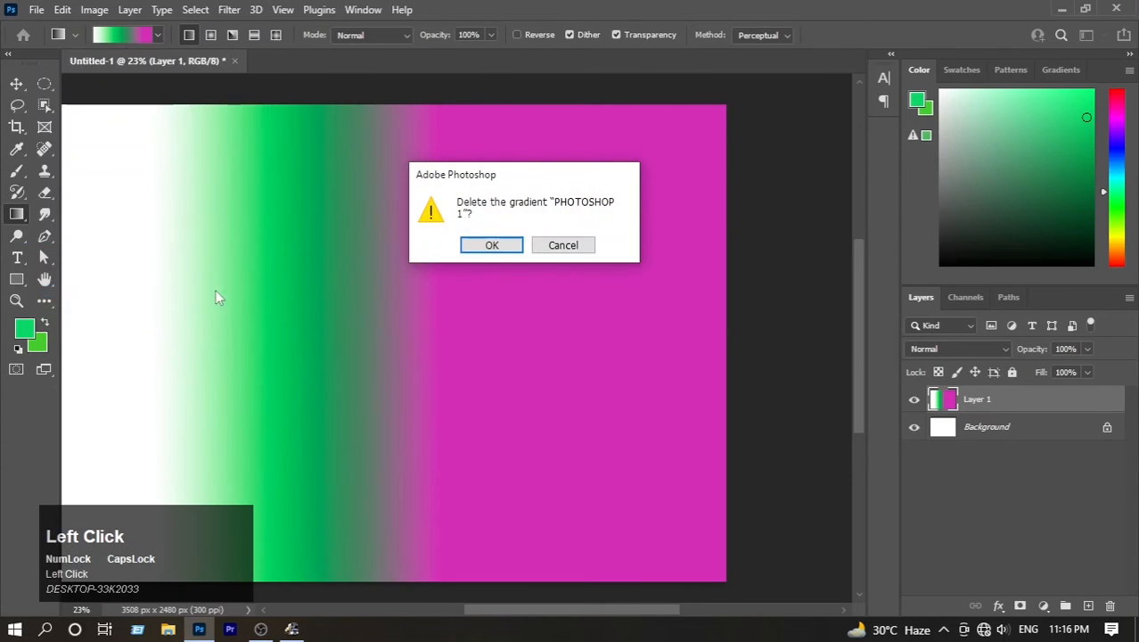
{"action": "left_click", "coordinate": [490, 246]}
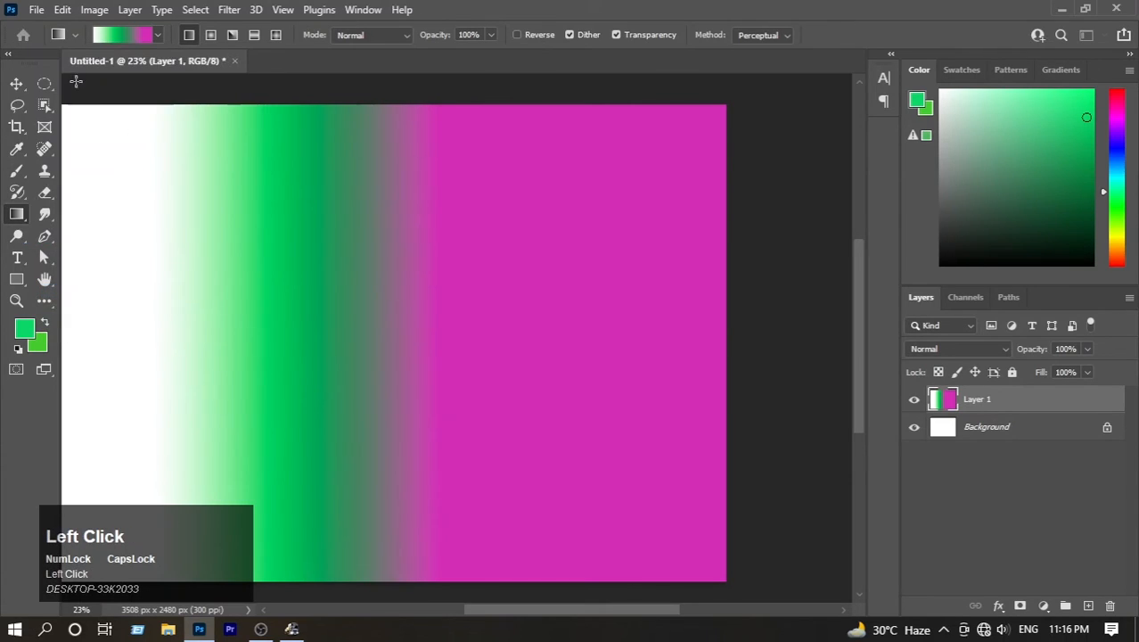
Expand the Oranges preset group and choose its yellow-to-red-orange gradient as the active one.
{"action": "left_click", "coordinate": [164, 36]}
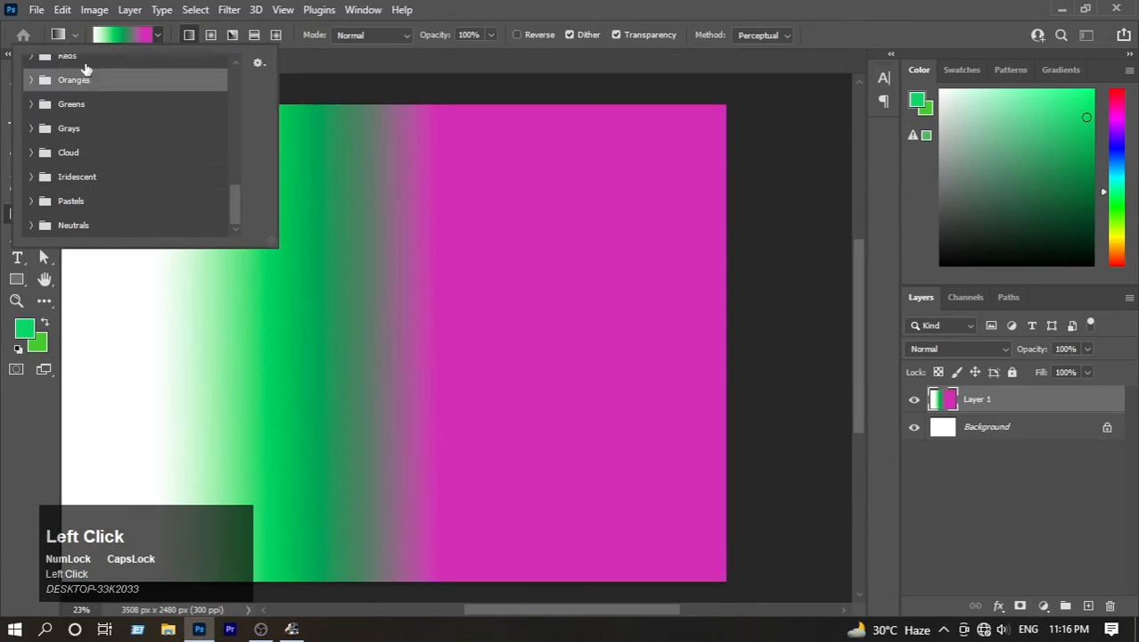
{"action": "double_click", "coordinate": [70, 81]}
{"action": "left_click", "coordinate": [159, 36]}
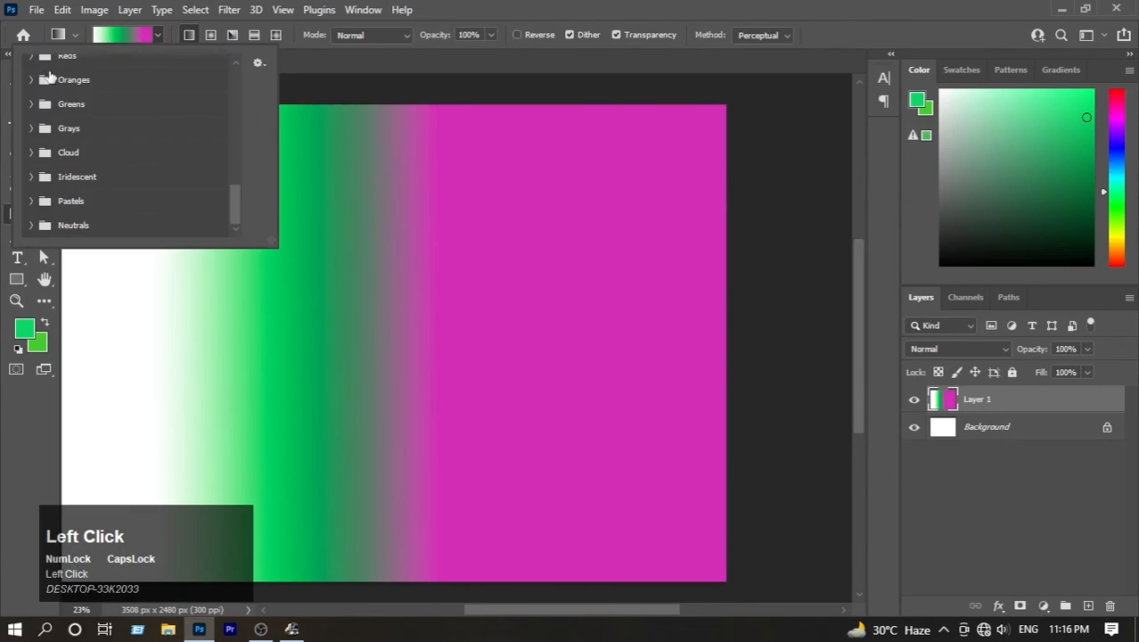
{"action": "left_click", "coordinate": [29, 79]}
{"action": "left_click", "coordinate": [105, 131]}
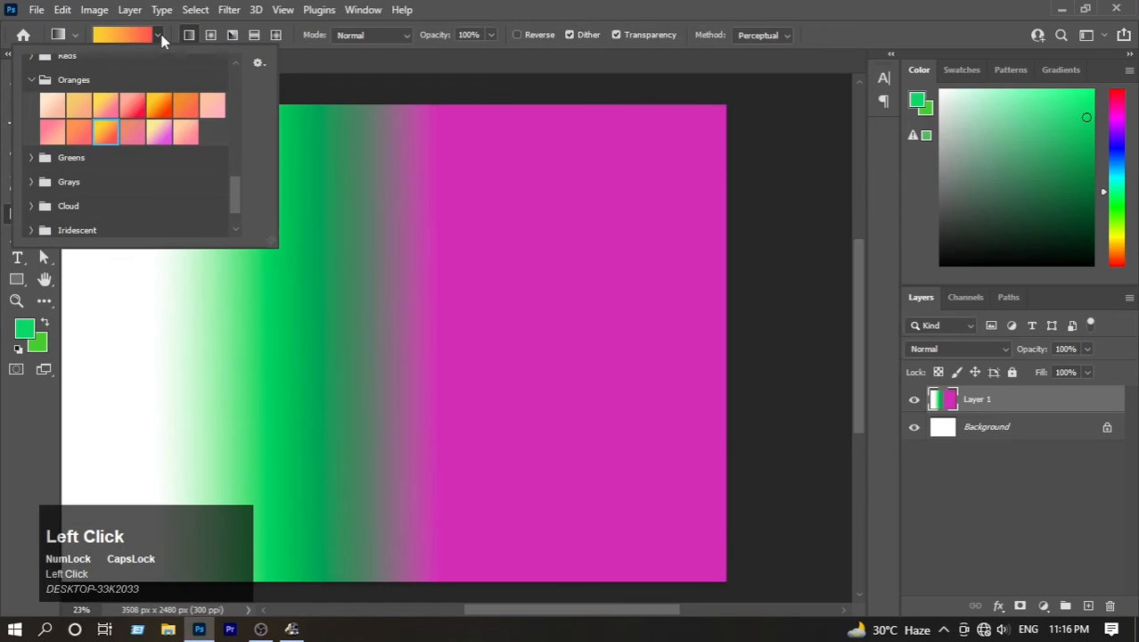
Import the Untitled Gradients file from the Desktop's GRADIENTS folder into the gradient presets.
{"action": "left_click", "coordinate": [160, 37]}
{"action": "left_click", "coordinate": [160, 36]}
{"action": "scroll", "coordinate": [128, 136], "scroll_direction": "up", "scroll_amount": 10}
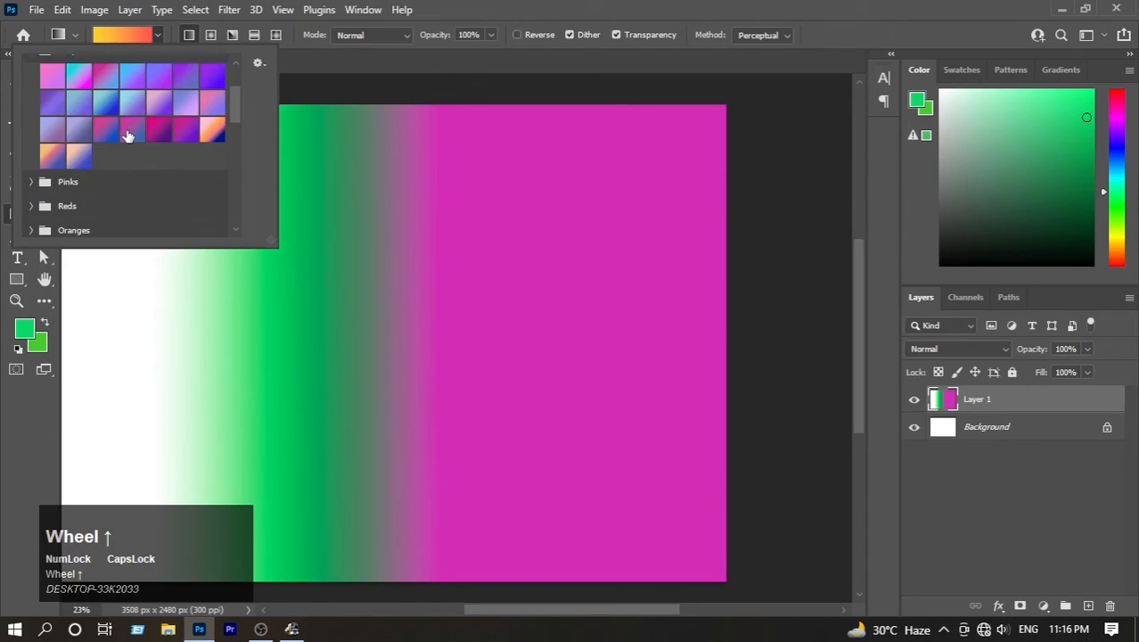
{"action": "scroll", "coordinate": [128, 135], "scroll_direction": "up", "scroll_amount": 4}
{"action": "scroll", "coordinate": [124, 136], "scroll_direction": "down", "scroll_amount": 12}
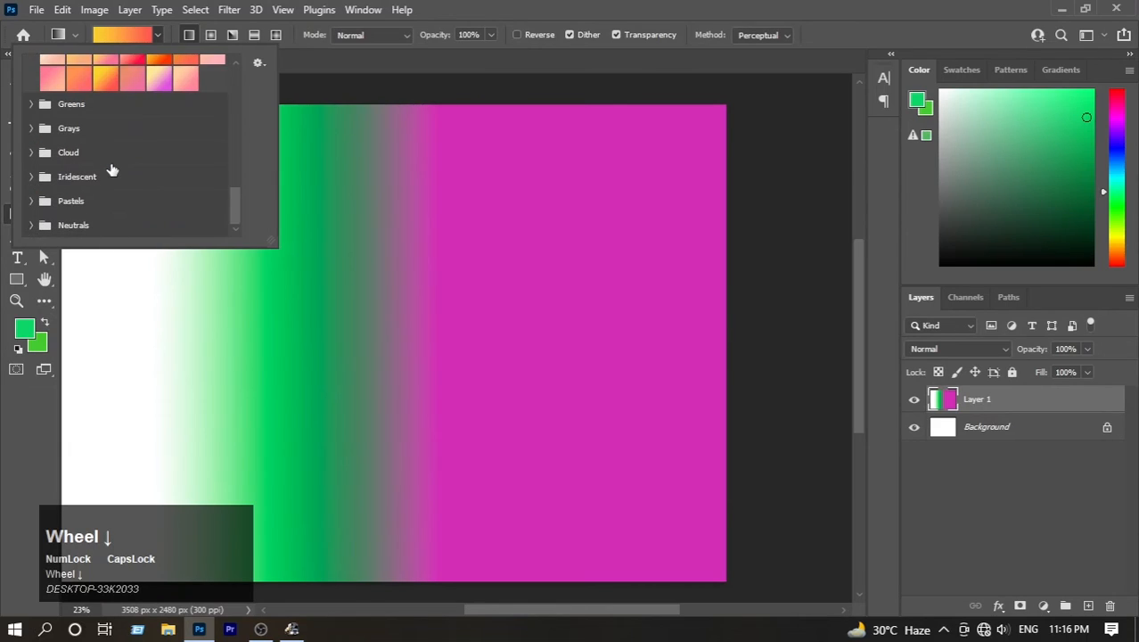
{"action": "left_click", "coordinate": [258, 64]}
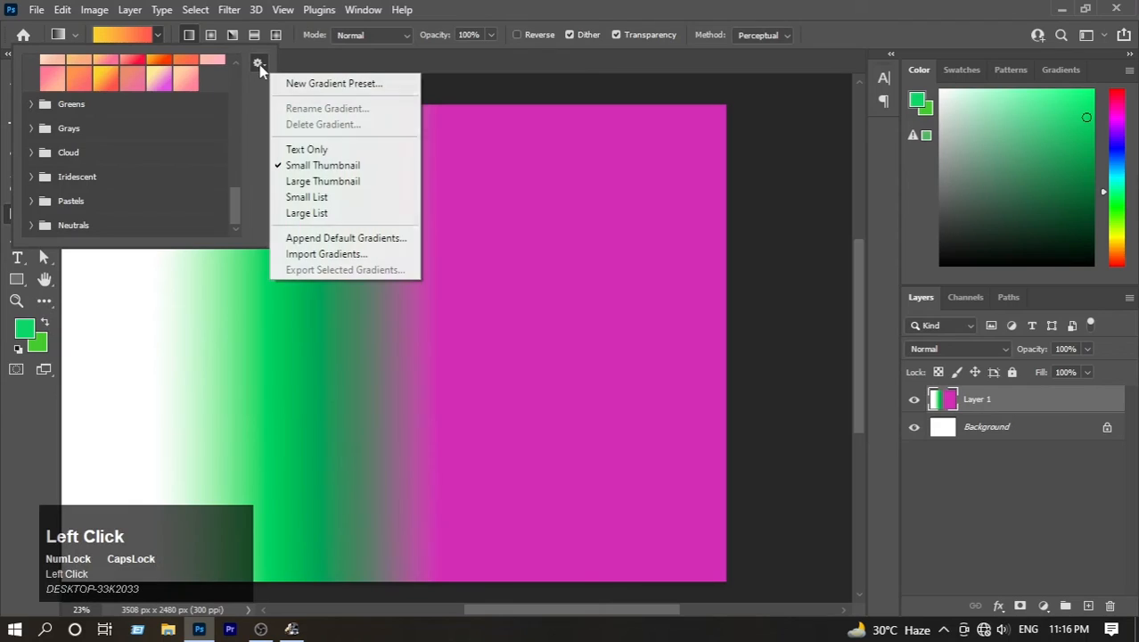
{"action": "left_click", "coordinate": [330, 255]}
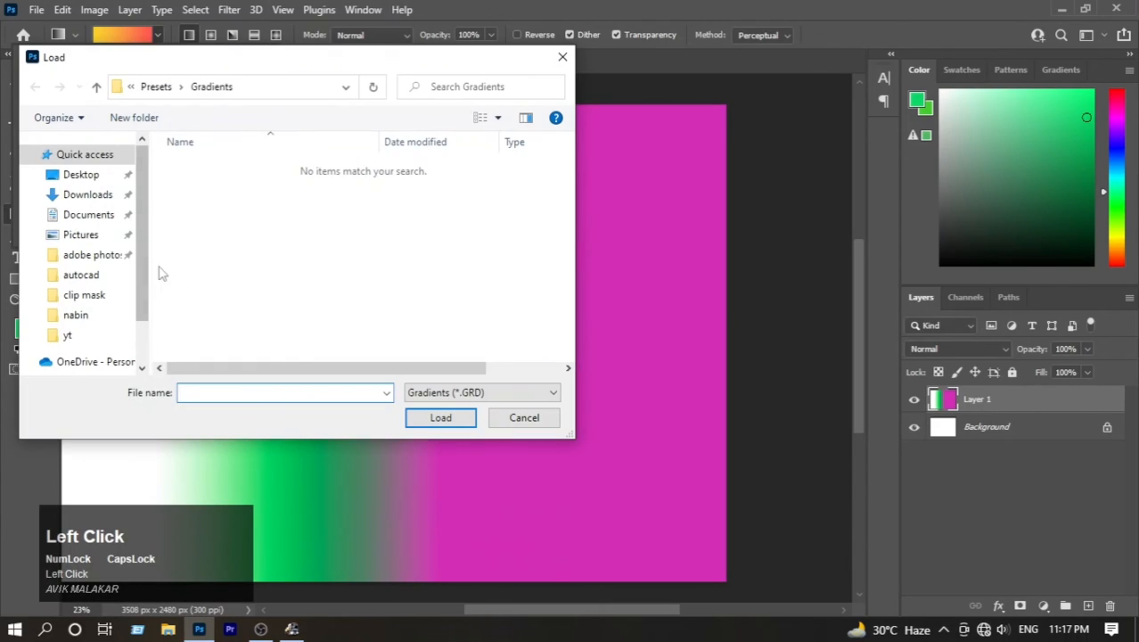
{"action": "left_click", "coordinate": [96, 176]}
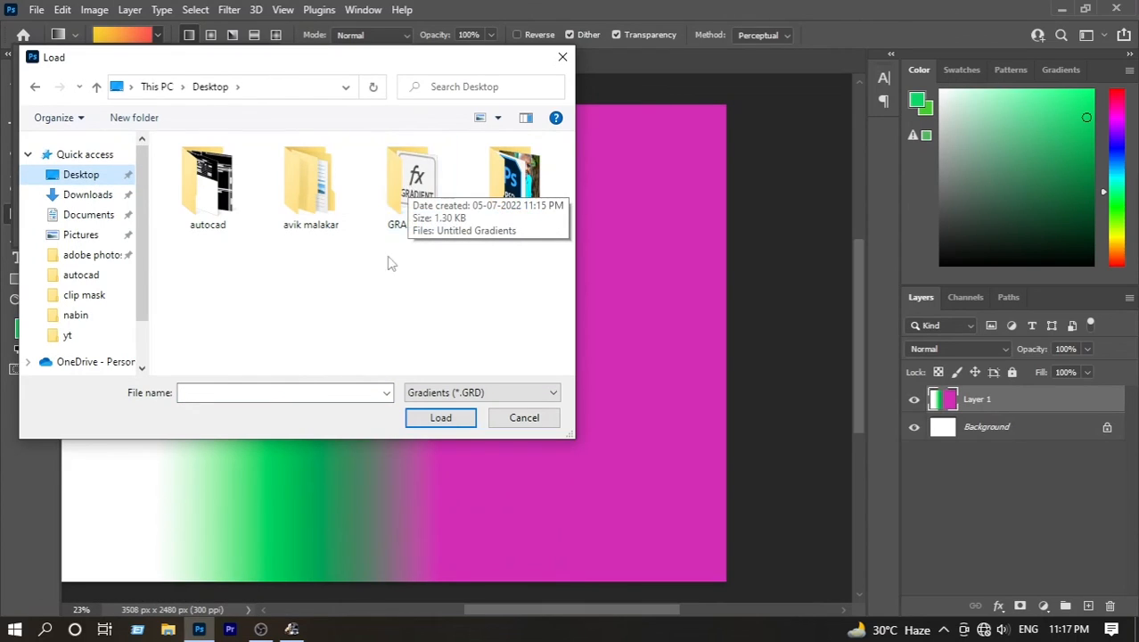
{"action": "double_click", "coordinate": [425, 213]}
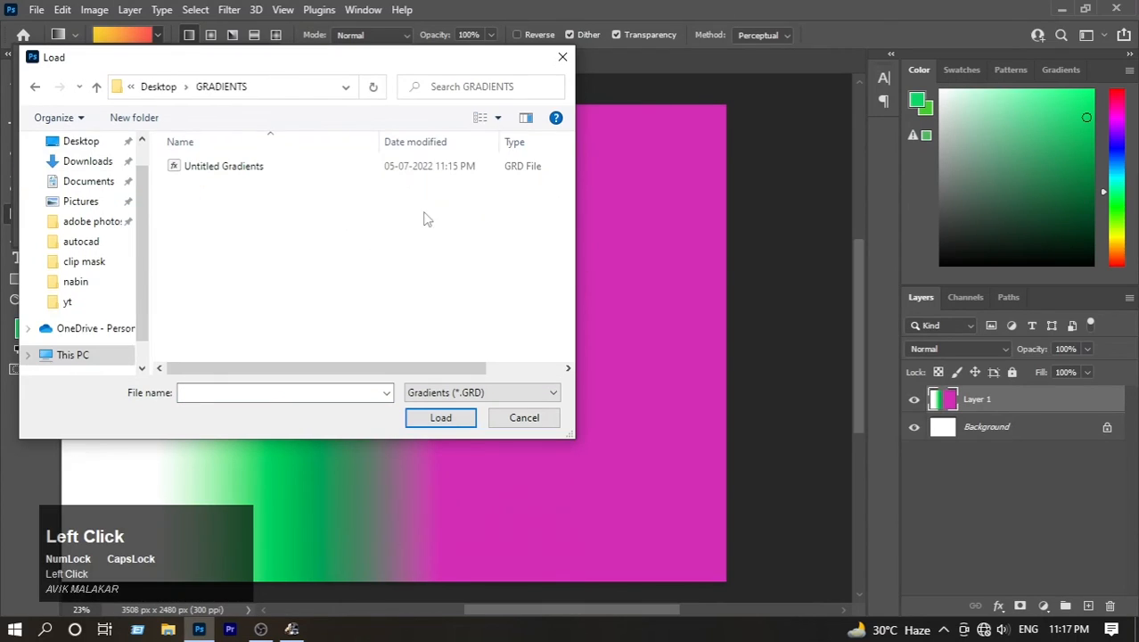
{"action": "left_click", "coordinate": [222, 169]}
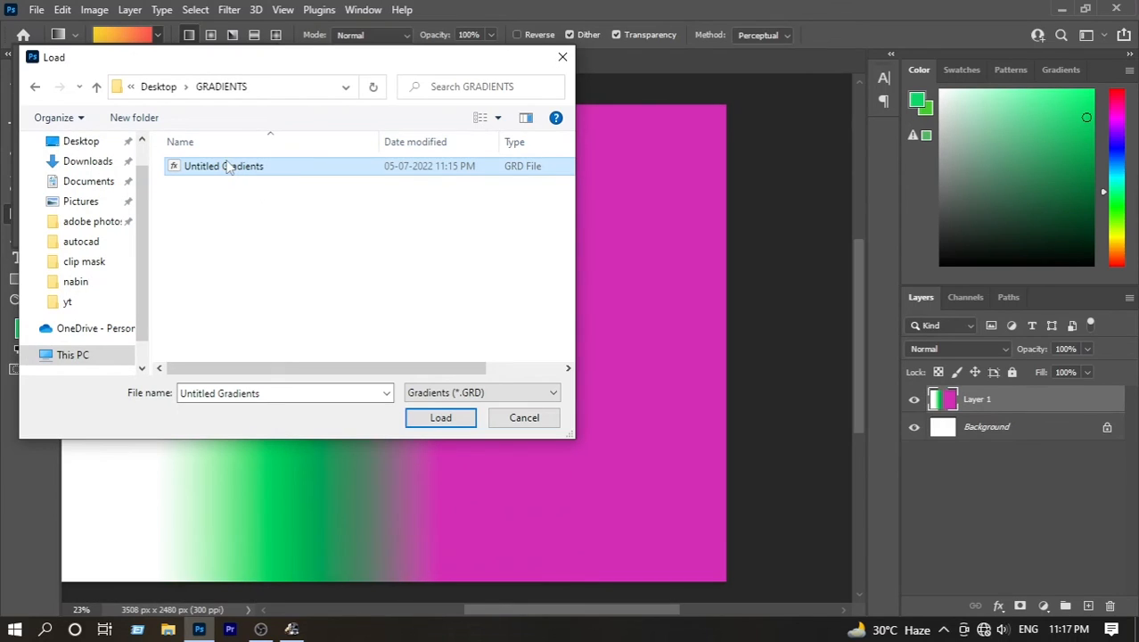
{"action": "left_click", "coordinate": [442, 417]}
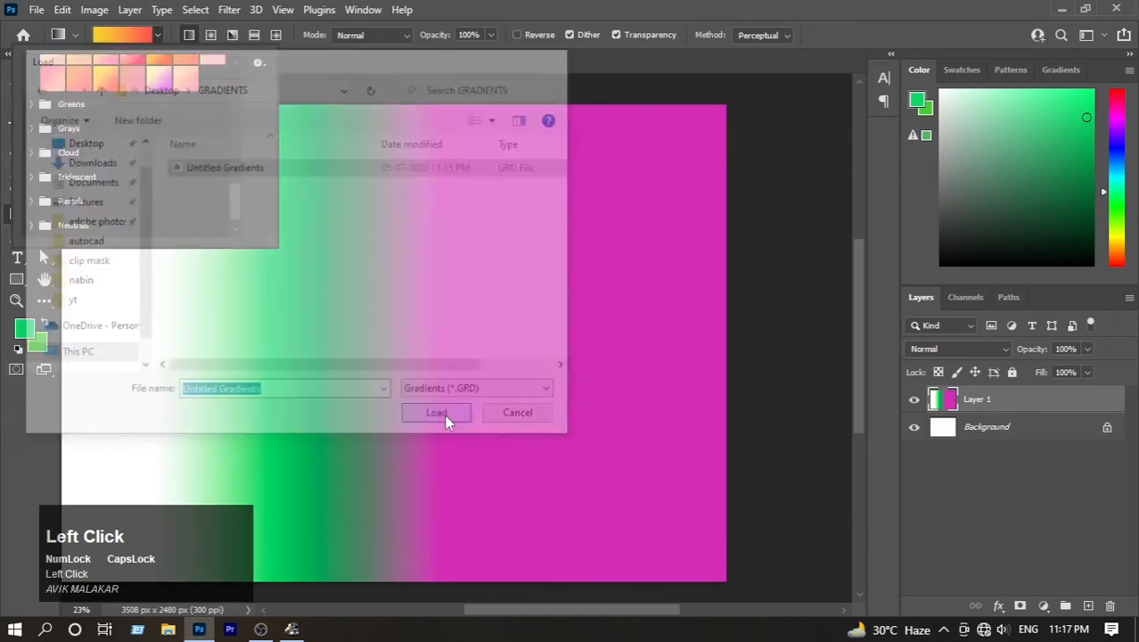
Expand the imported Untitled Gradients group and make its white, green and magenta gradient the active one.
{"action": "scroll", "coordinate": [145, 165], "scroll_direction": "up", "scroll_amount": 4}
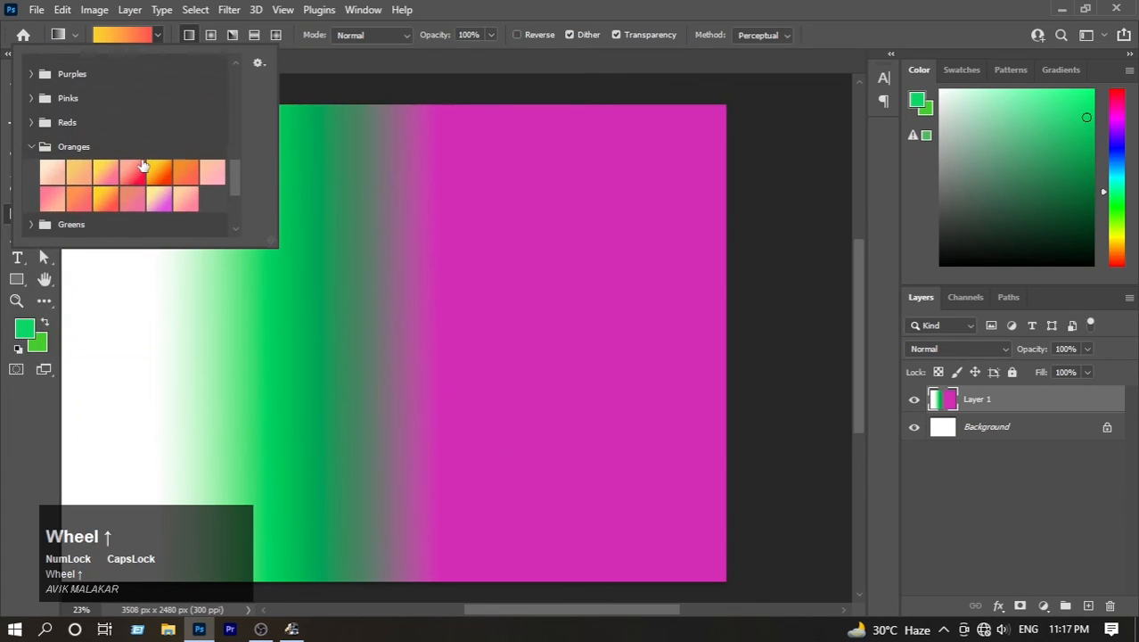
{"action": "scroll", "coordinate": [144, 163], "scroll_direction": "down", "scroll_amount": 3}
{"action": "scroll", "coordinate": [143, 163], "scroll_direction": "down", "scroll_amount": 2}
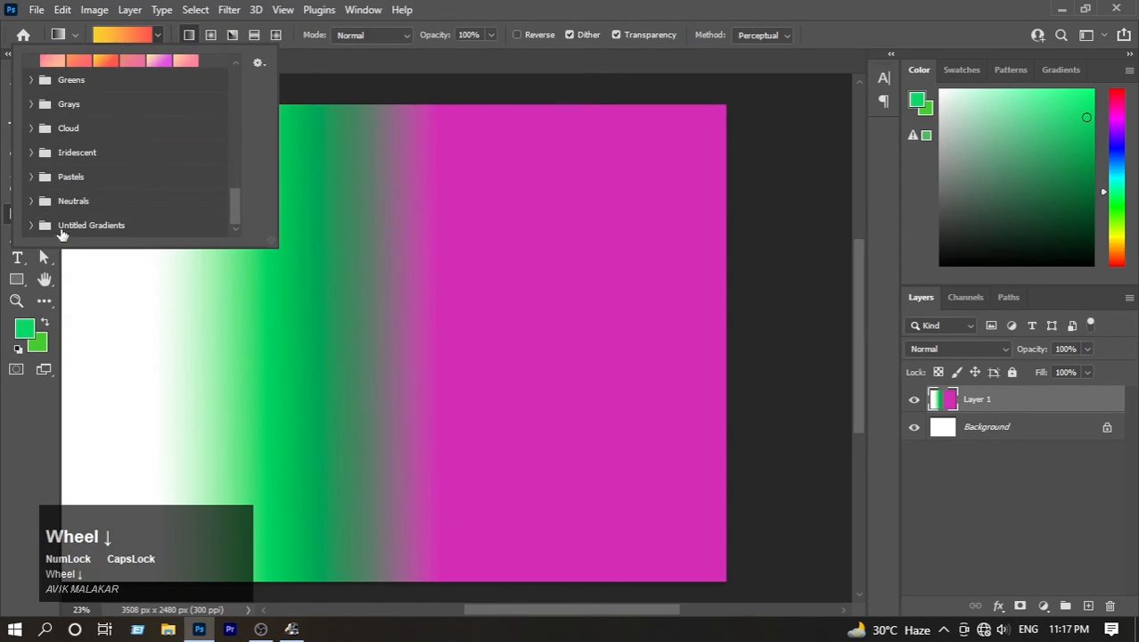
{"action": "left_click", "coordinate": [31, 225]}
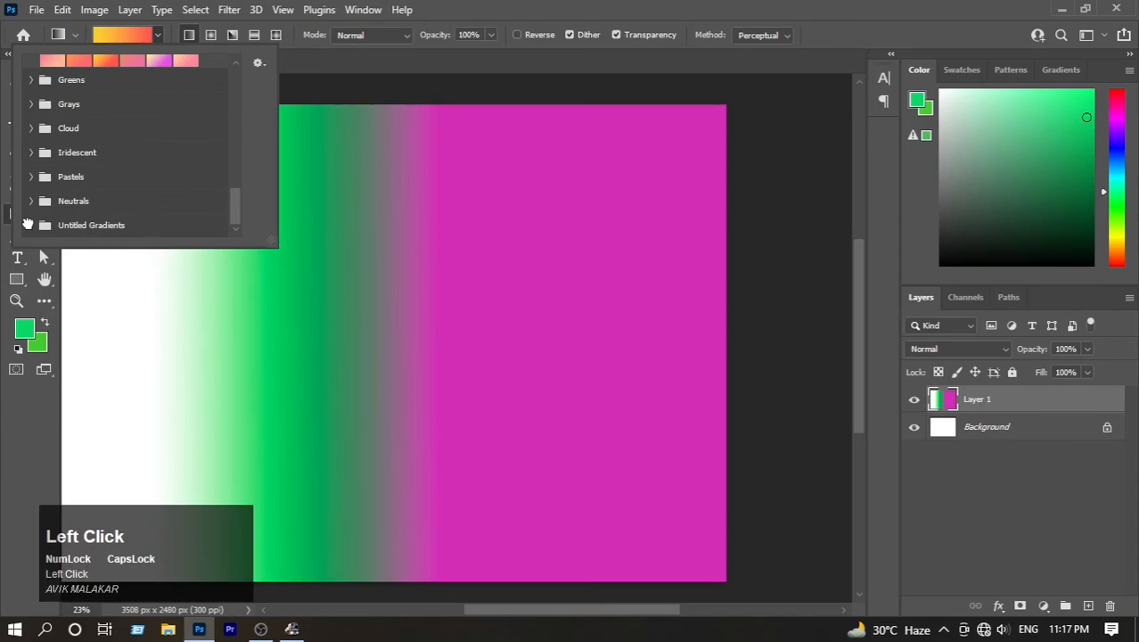
{"action": "scroll", "coordinate": [117, 224], "scroll_direction": "down", "scroll_amount": 1}
{"action": "left_click", "coordinate": [53, 225]}
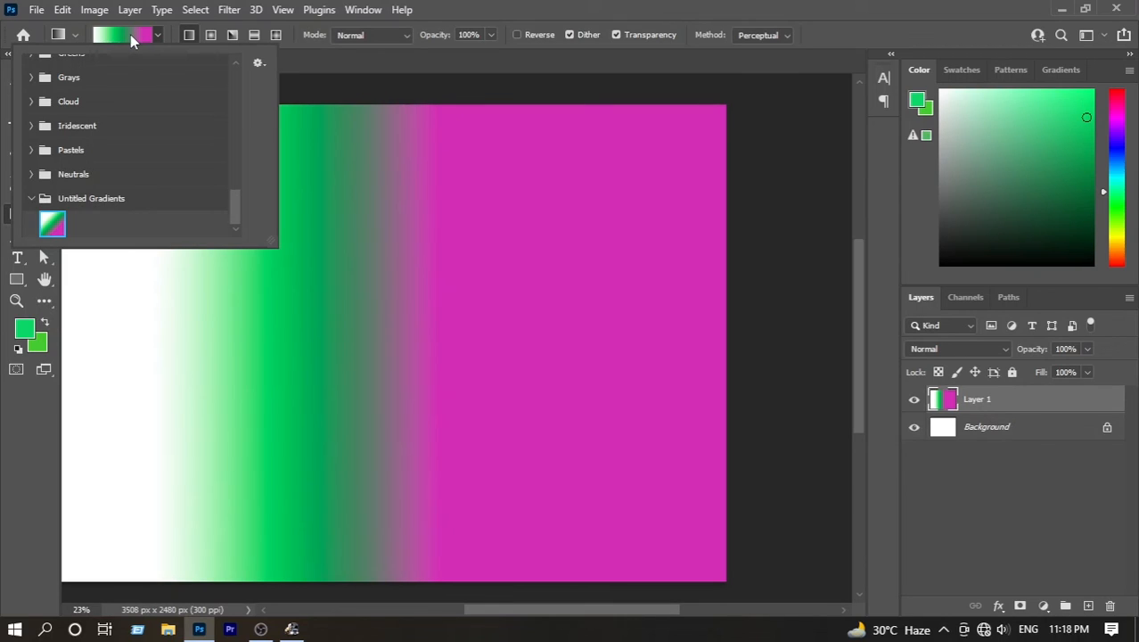
{"action": "scroll", "coordinate": [110, 112], "scroll_direction": "up", "scroll_amount": 1}
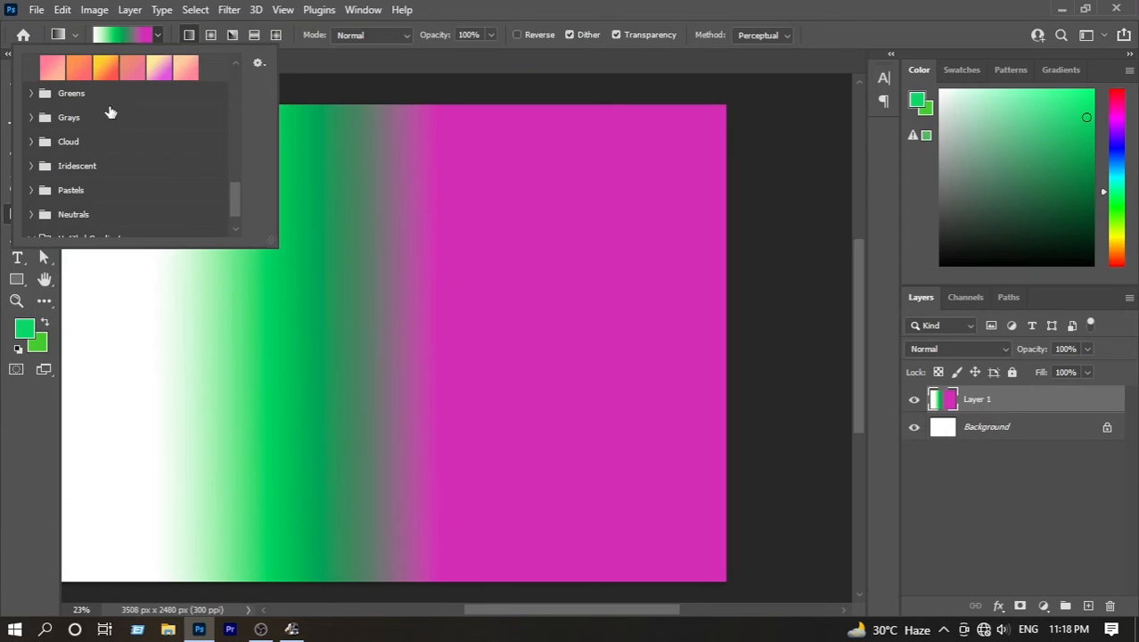